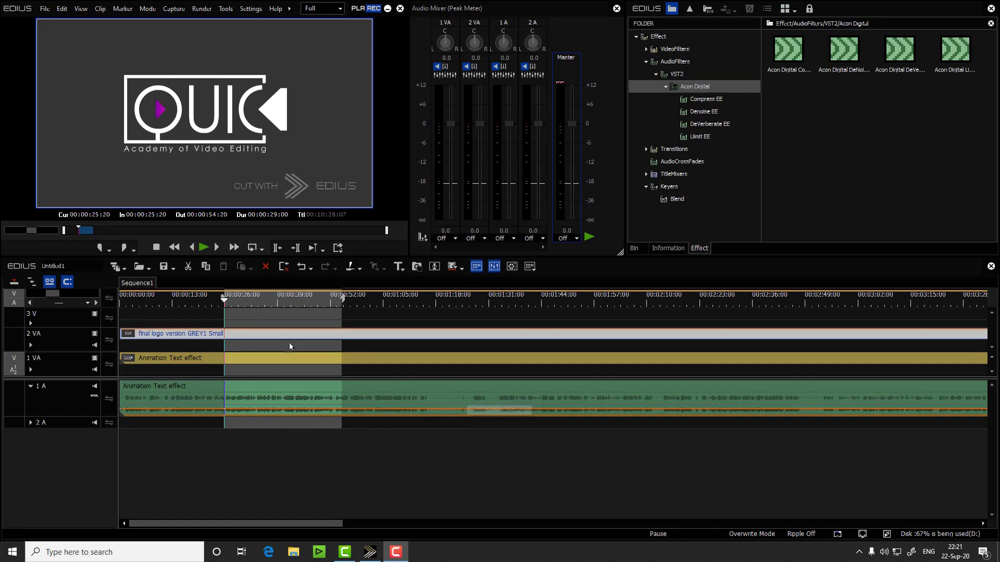
Play the marked In/Out section from its start to hear the original noisy audio, and stop playback
{"action": "left_click", "coordinate": [242, 306]}
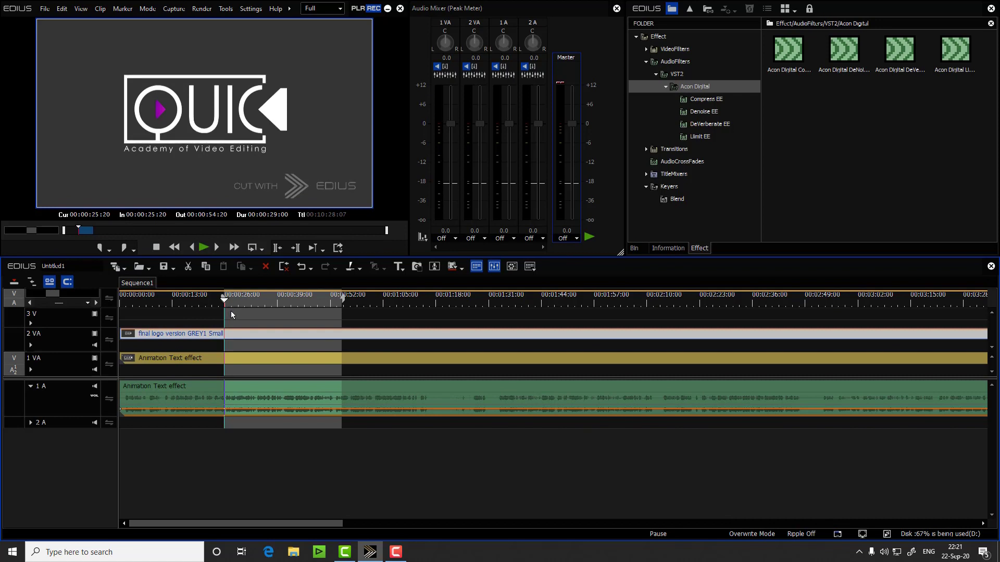
{"action": "key", "text": "space"}
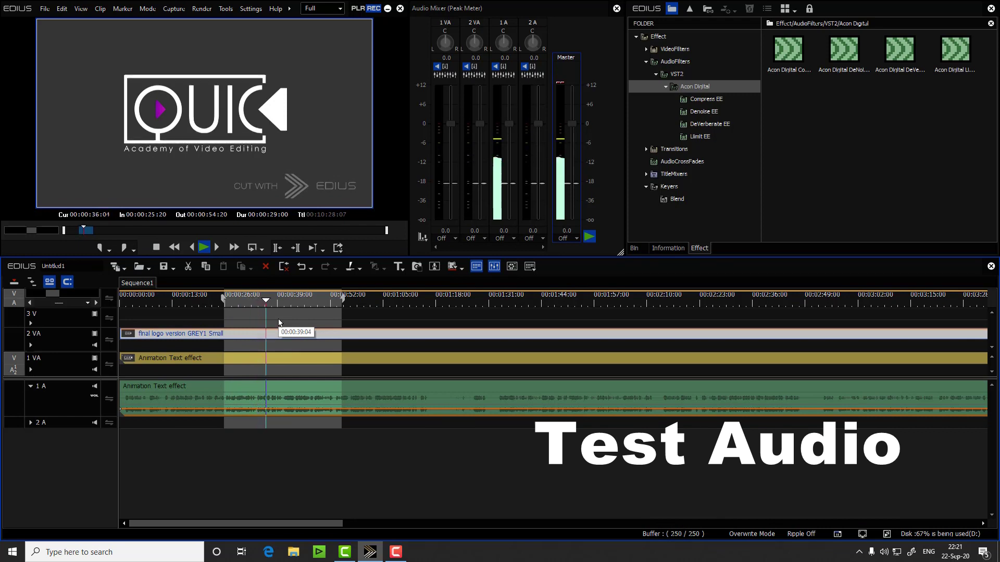
{"action": "key", "text": "space"}
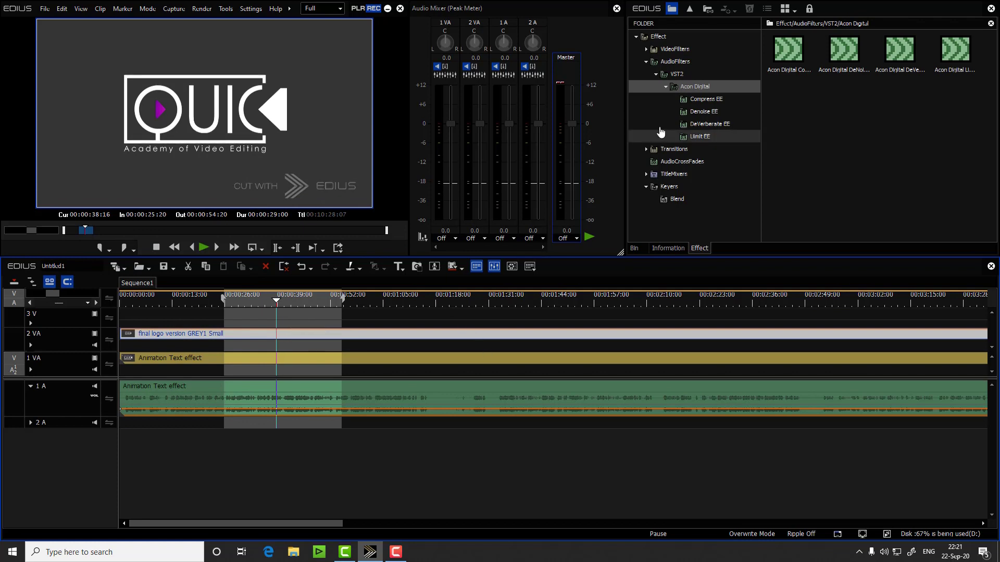
Apply the strong noise reduction preset of Denoise EE to the Animation Text effect audio clip and open the filter's settings
{"action": "left_click", "coordinate": [711, 119]}
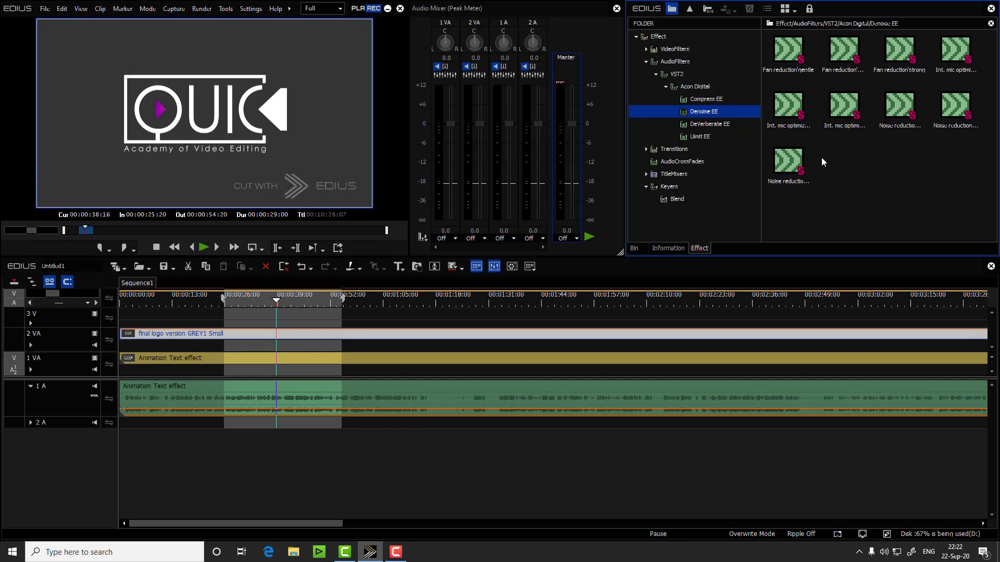
{"action": "left_click_drag", "start_coordinate": [793, 160], "coordinate": [270, 391]}
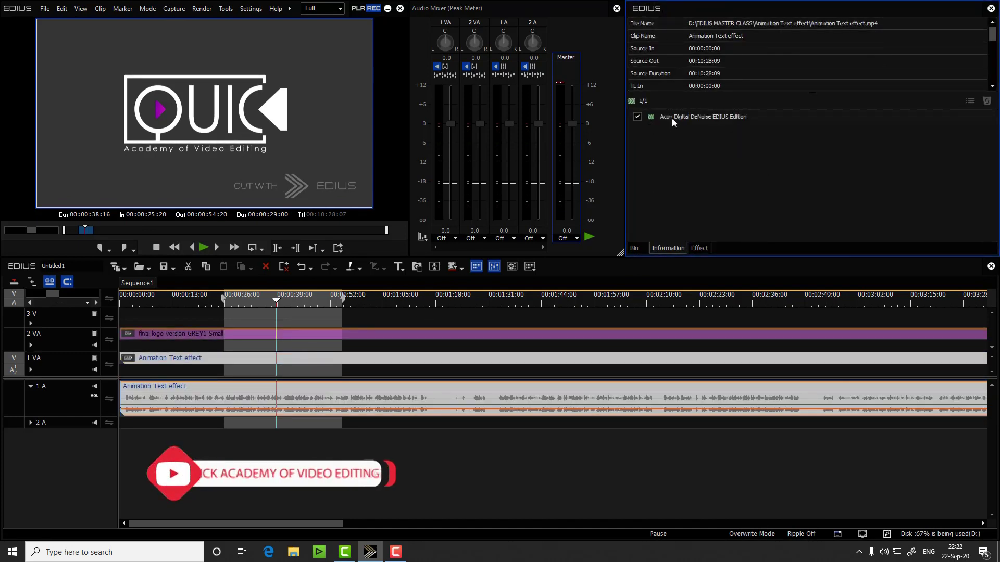
{"action": "left_click", "coordinate": [688, 116]}
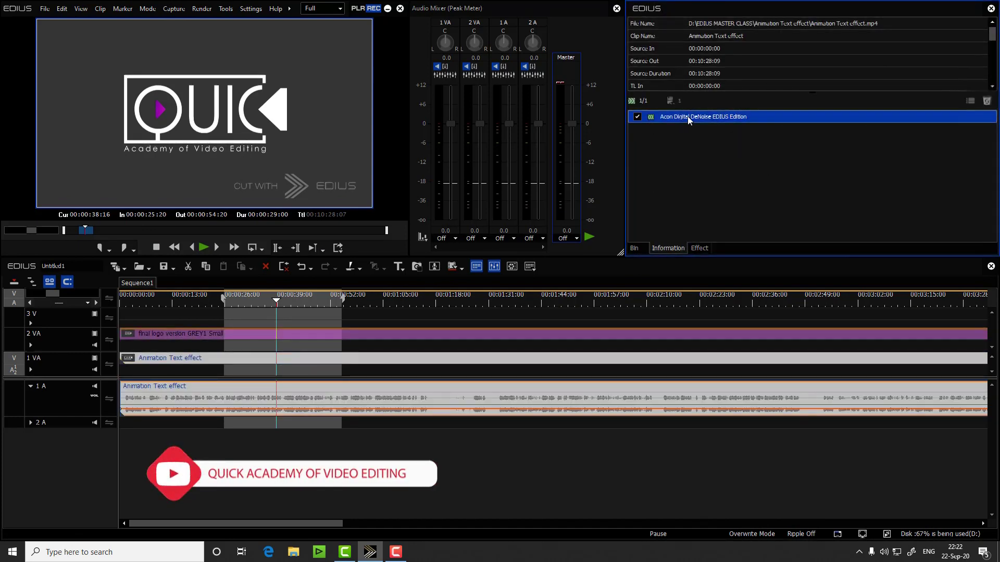
{"action": "double_click", "coordinate": [729, 114]}
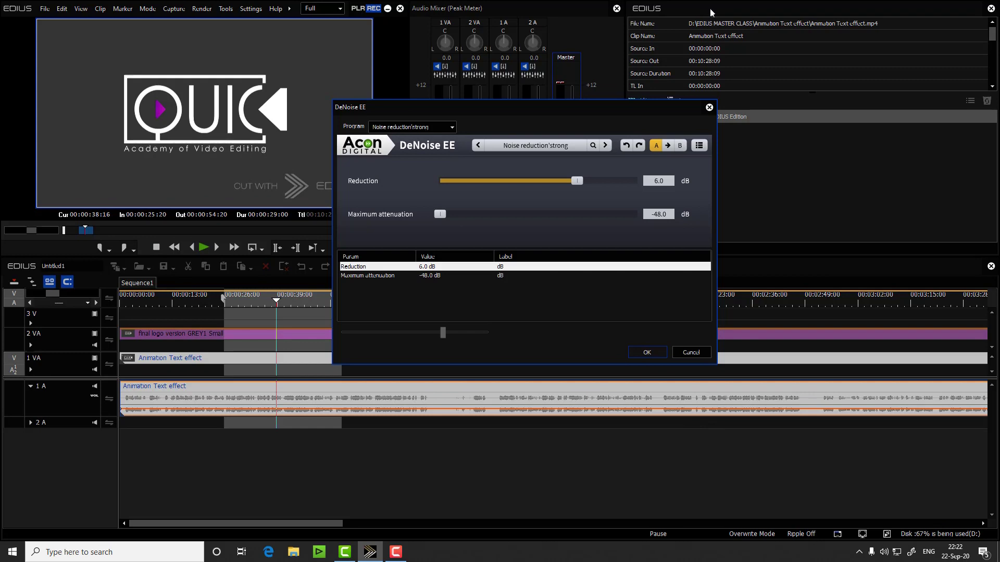
Load the Noise reduction gentle preset in DeNoise EE and audition it from the start of the marked section
{"action": "left_click", "coordinate": [534, 148]}
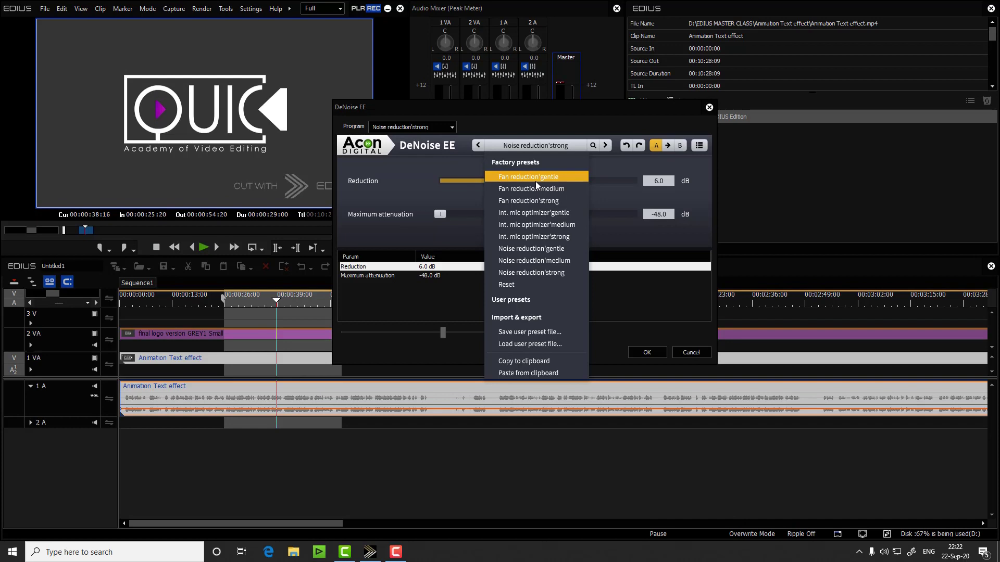
{"action": "left_click", "coordinate": [564, 252]}
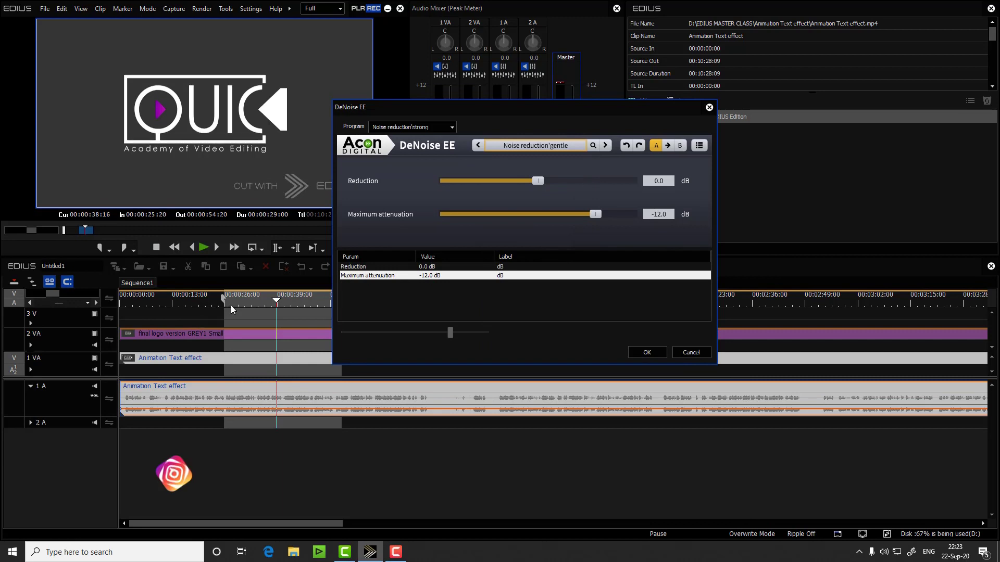
{"action": "left_click", "coordinate": [230, 303]}
{"action": "left_click_drag", "start_coordinate": [230, 301], "coordinate": [226, 302]}
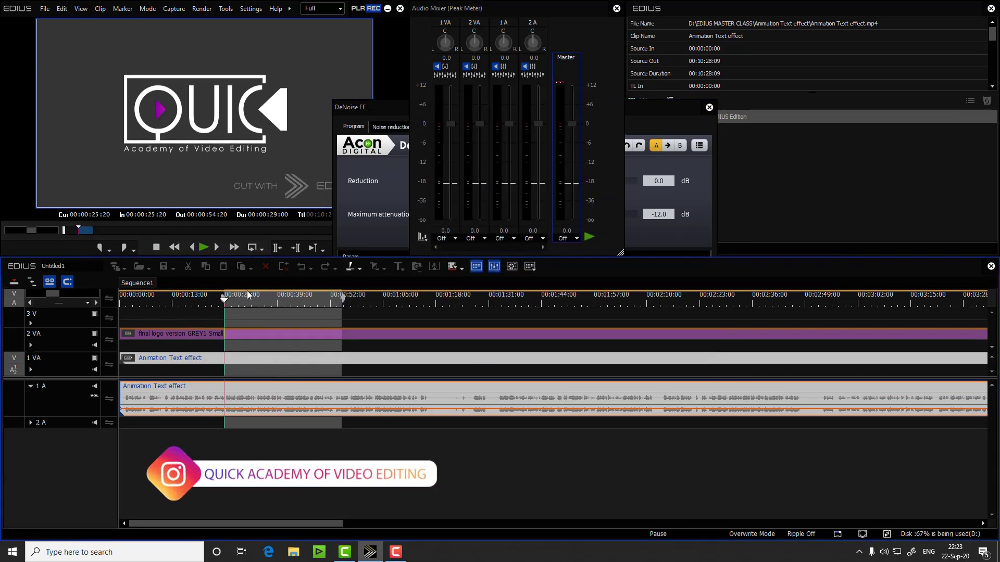
{"action": "left_click", "coordinate": [204, 248]}
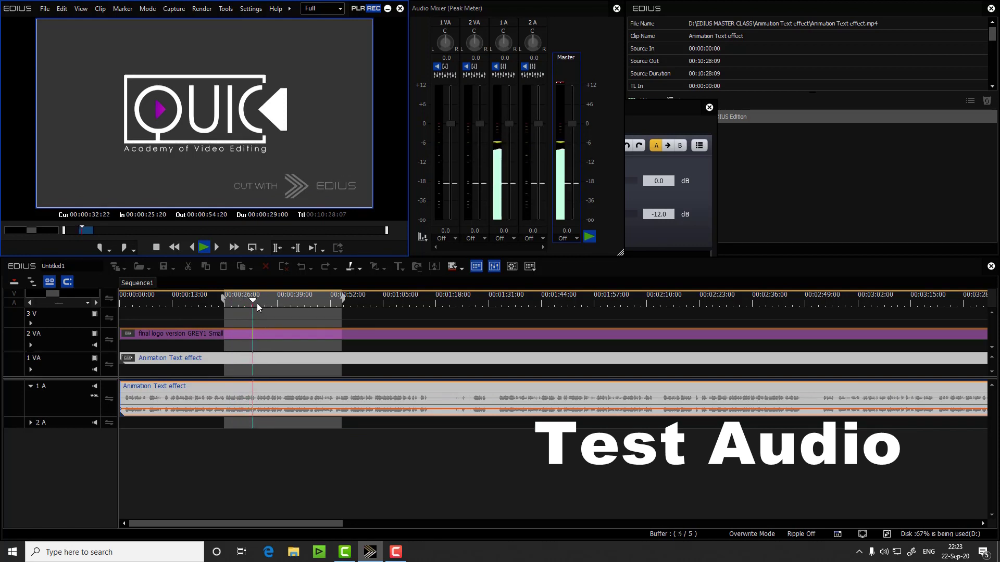
{"action": "key", "text": "space"}
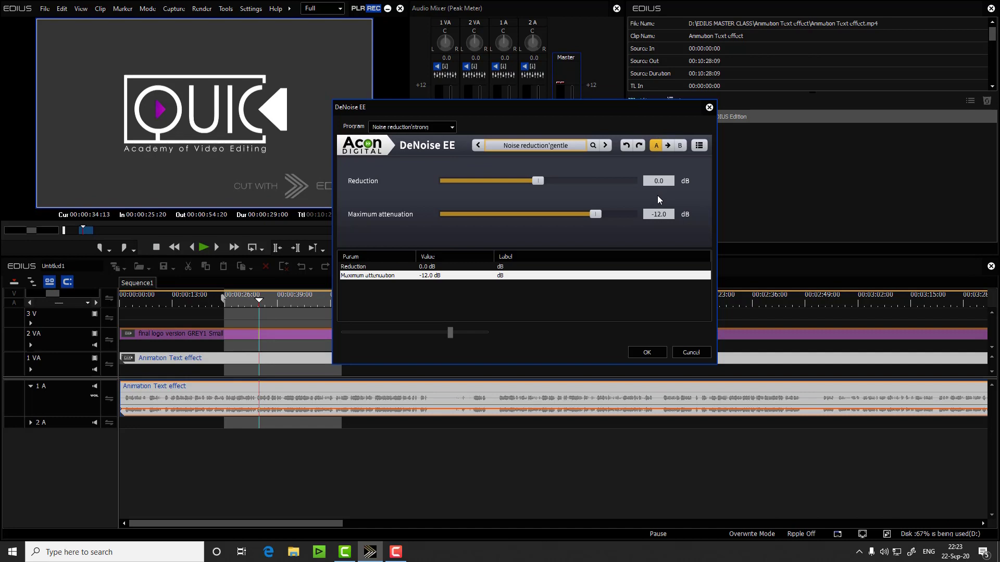
Load the Noise reduction medium preset and start playback from the beginning of the marked section
{"action": "left_click", "coordinate": [574, 148]}
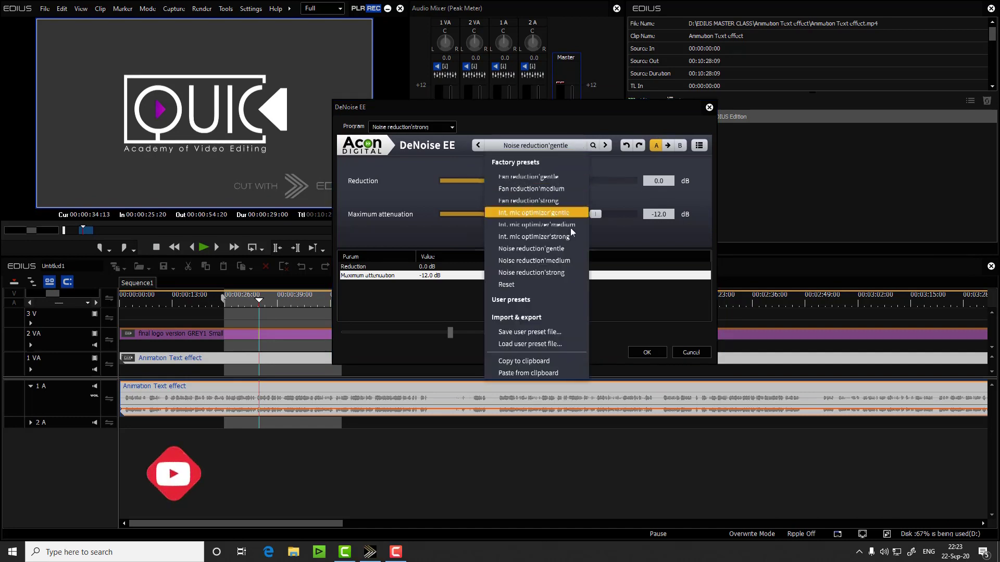
{"action": "left_click", "coordinate": [568, 261]}
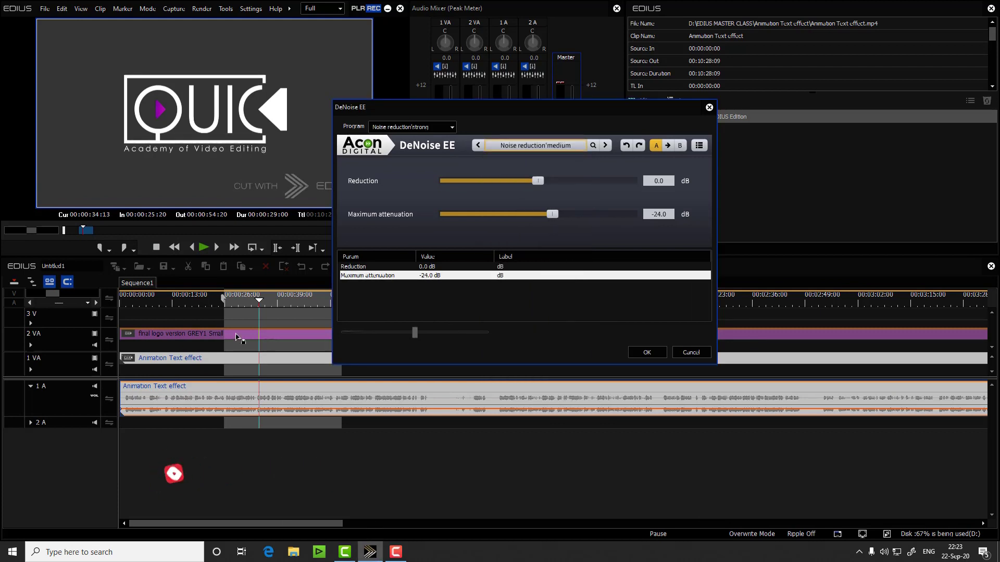
{"action": "left_click_drag", "start_coordinate": [246, 310], "coordinate": [227, 305]}
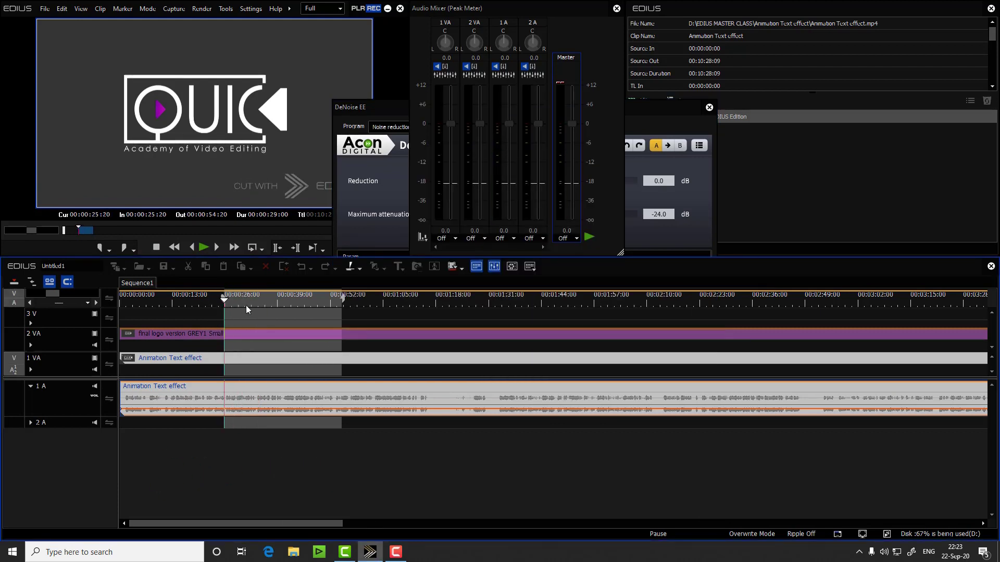
{"action": "key", "text": "space"}
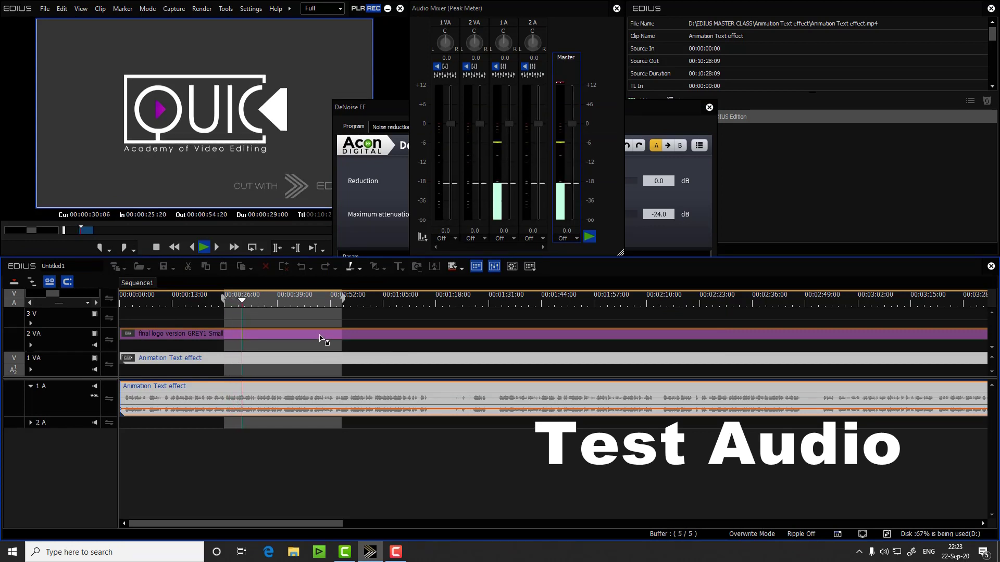
Uncover the clip's filter list and switch the DeNoise filter off and on during playback to compare the medium preset with the original sound
{"action": "left_click_drag", "start_coordinate": [519, 135], "coordinate": [542, 44]}
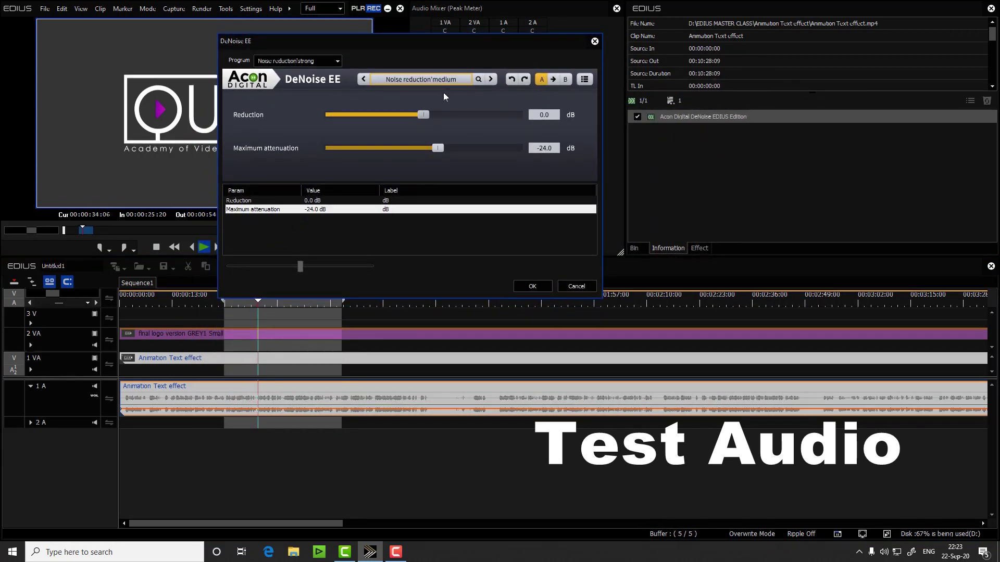
{"action": "left_click", "coordinate": [637, 117]}
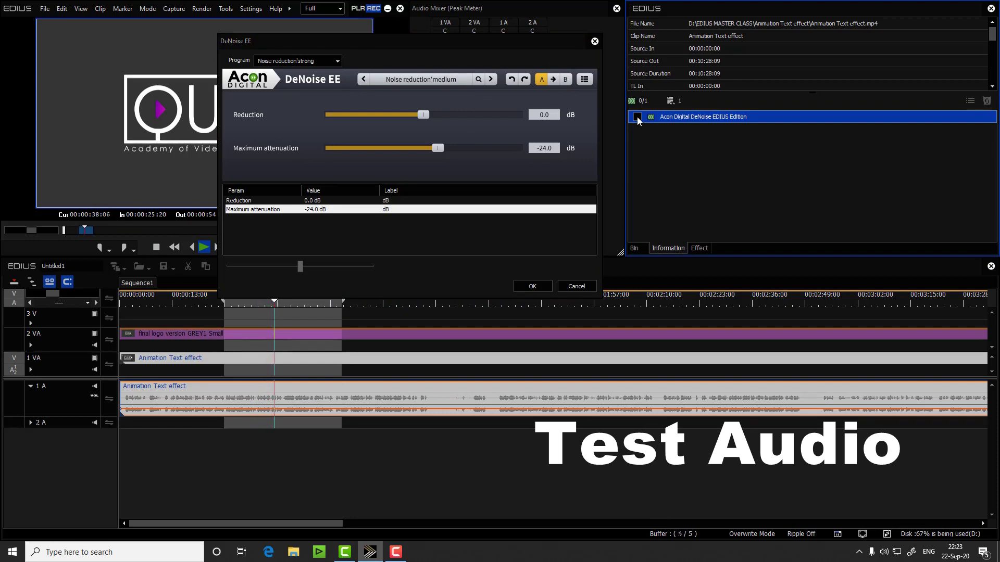
{"action": "left_click", "coordinate": [637, 117]}
{"action": "left_click", "coordinate": [639, 117]}
{"action": "left_click", "coordinate": [638, 117]}
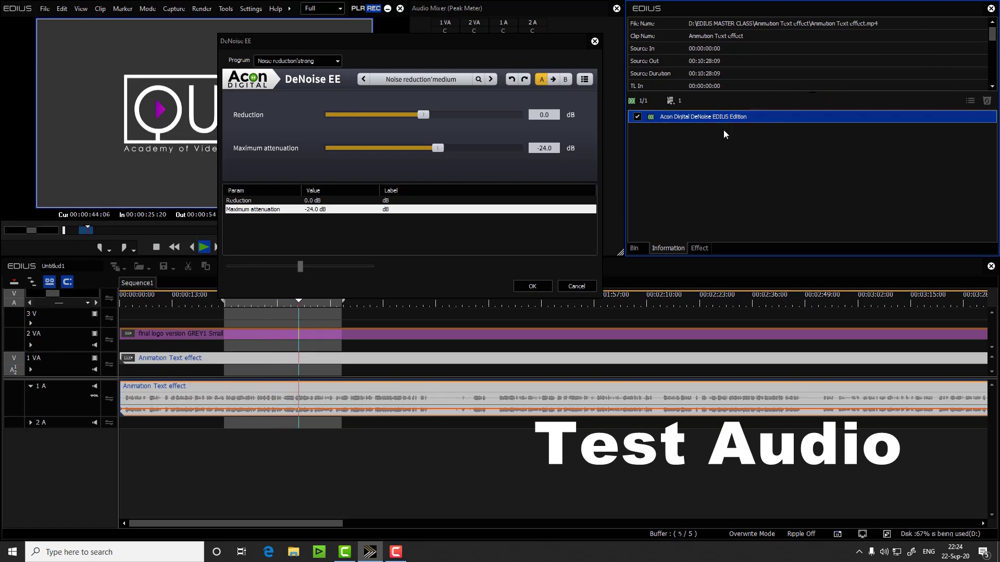
Load the Noise reduction strong preset in DeNoise EE and start playback from the beginning of the marked section
{"action": "left_click_drag", "start_coordinate": [435, 43], "coordinate": [602, 74]}
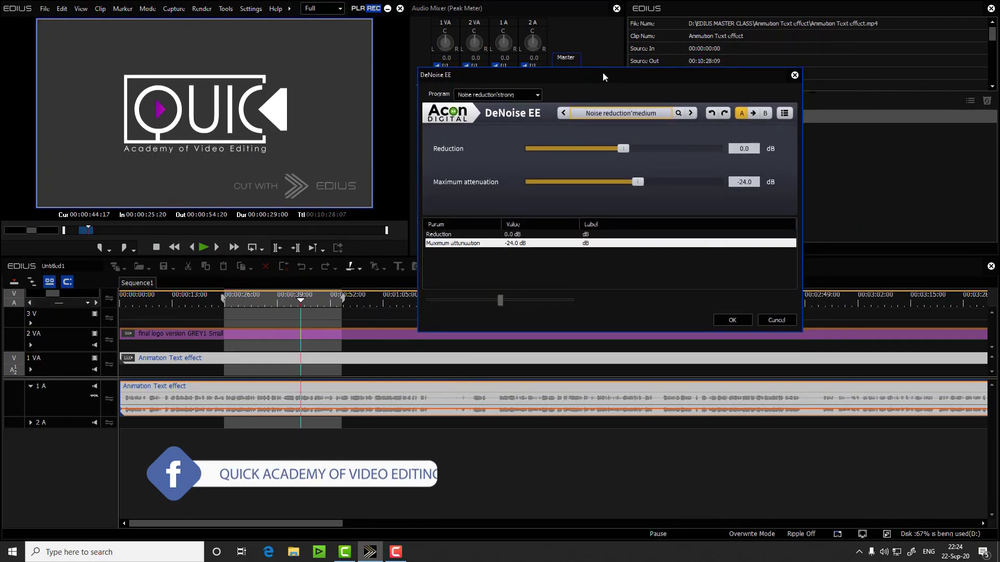
{"action": "left_click", "coordinate": [645, 115]}
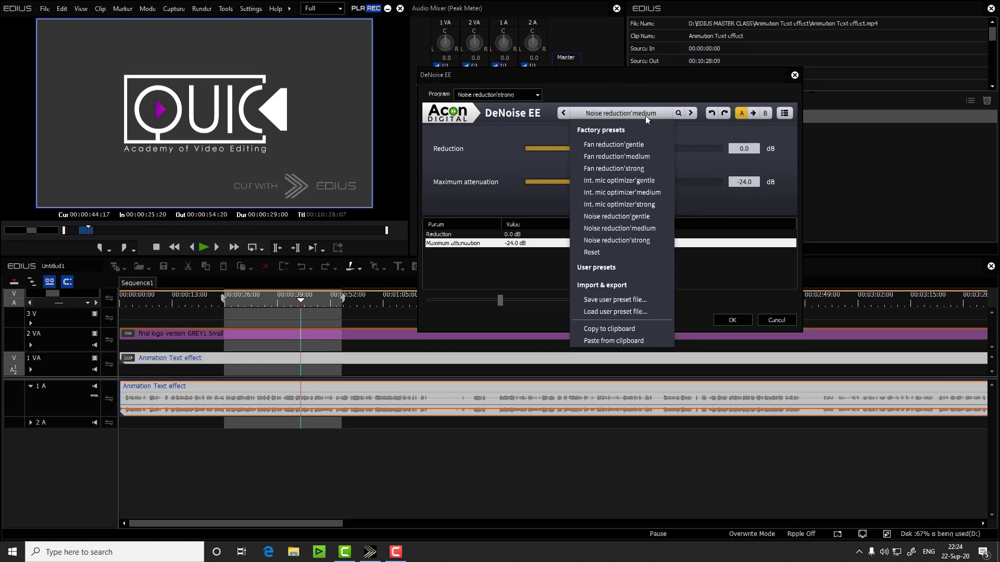
{"action": "left_click", "coordinate": [643, 242]}
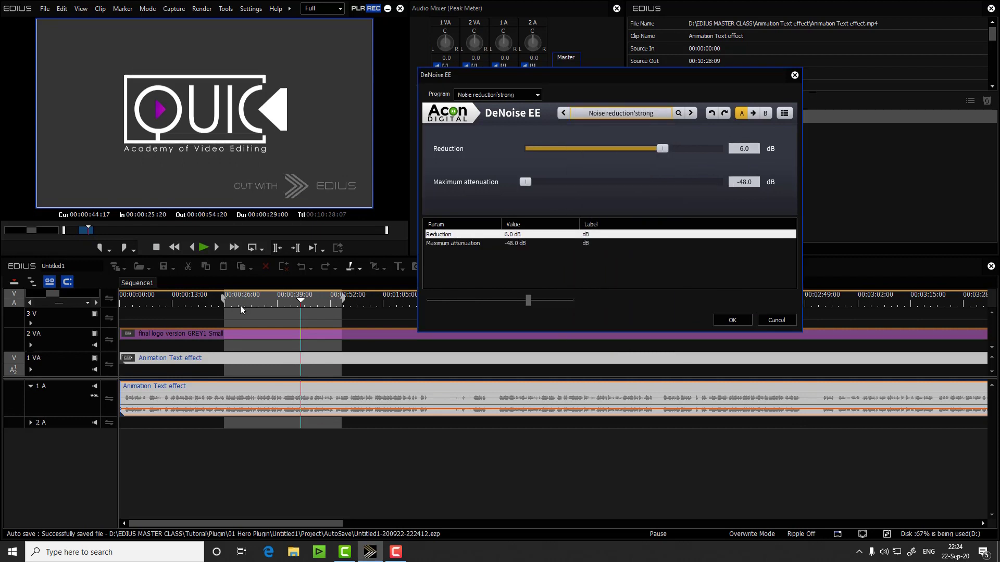
{"action": "left_click", "coordinate": [230, 306]}
{"action": "left_click", "coordinate": [227, 308]}
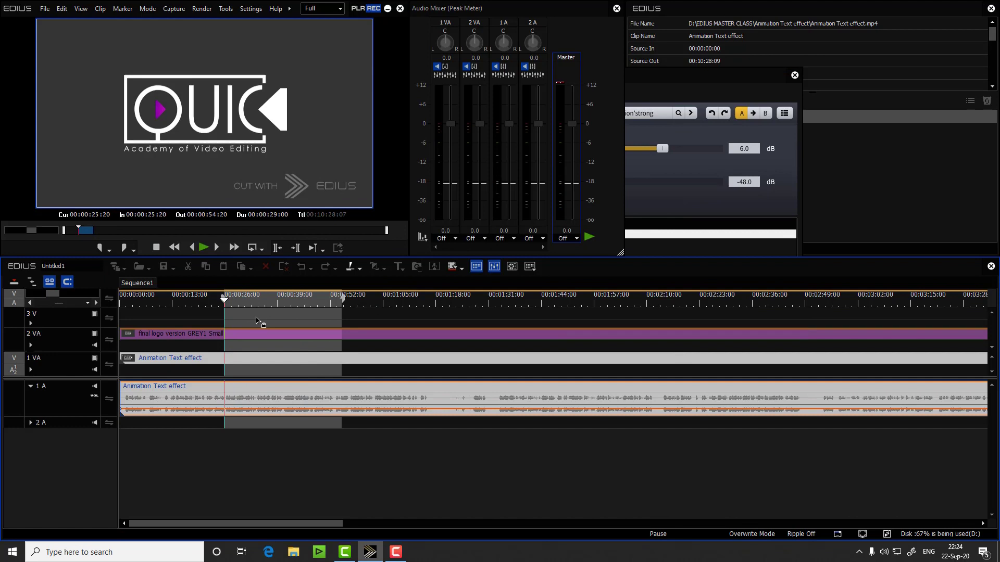
{"action": "key", "text": "space"}
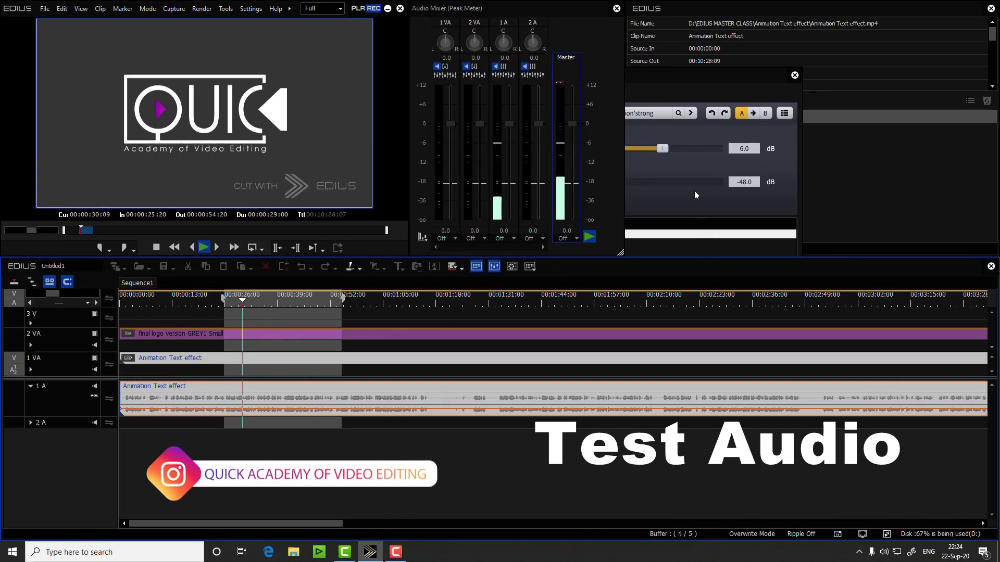
Compare the strong preset with the original sound by toggling the DeNoise filter during playback, leave the filter off, and stop playback
{"action": "left_click_drag", "start_coordinate": [733, 76], "coordinate": [439, 25]}
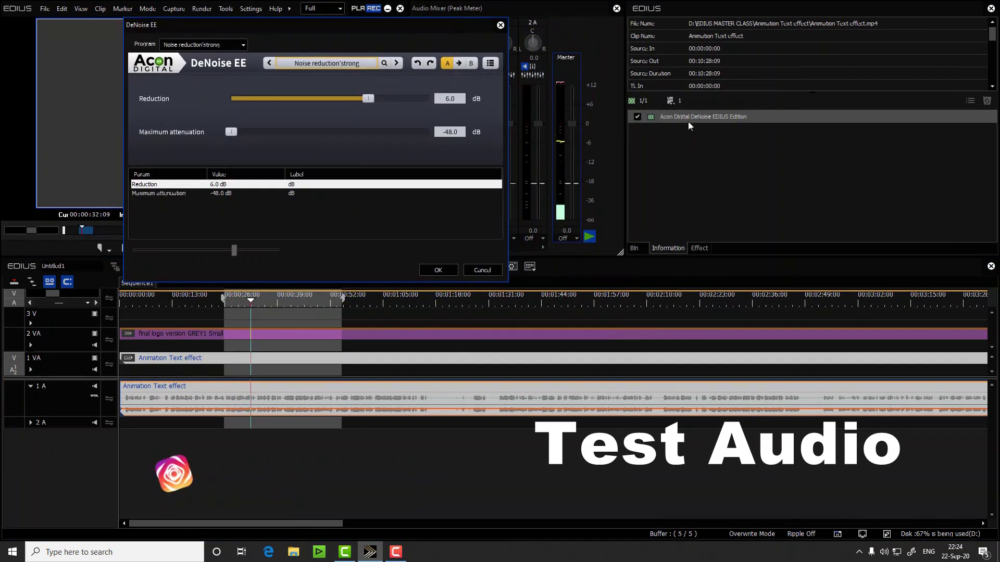
{"action": "left_click", "coordinate": [638, 117]}
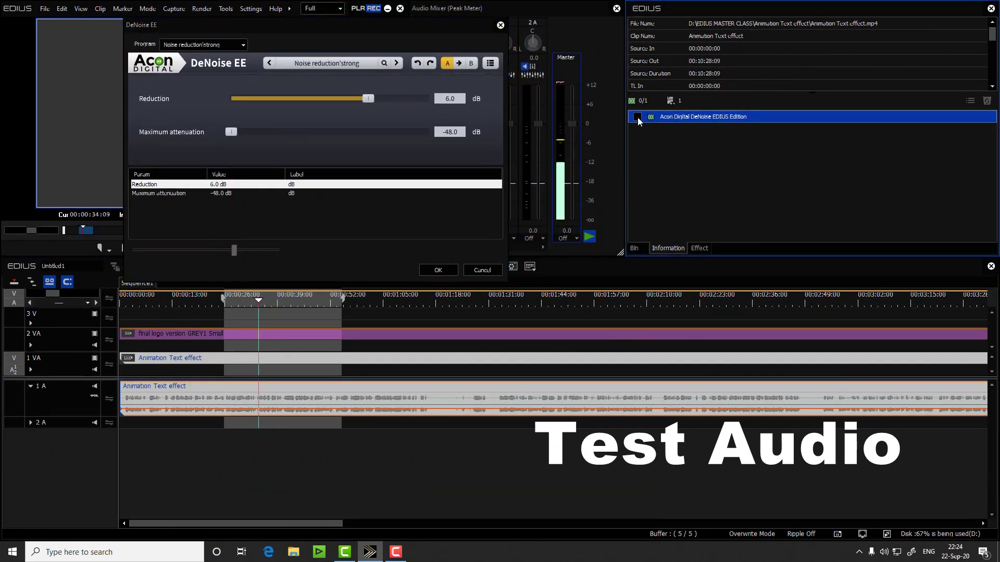
{"action": "left_click", "coordinate": [637, 117]}
{"action": "left_click", "coordinate": [637, 117]}
{"action": "key", "text": "space"}
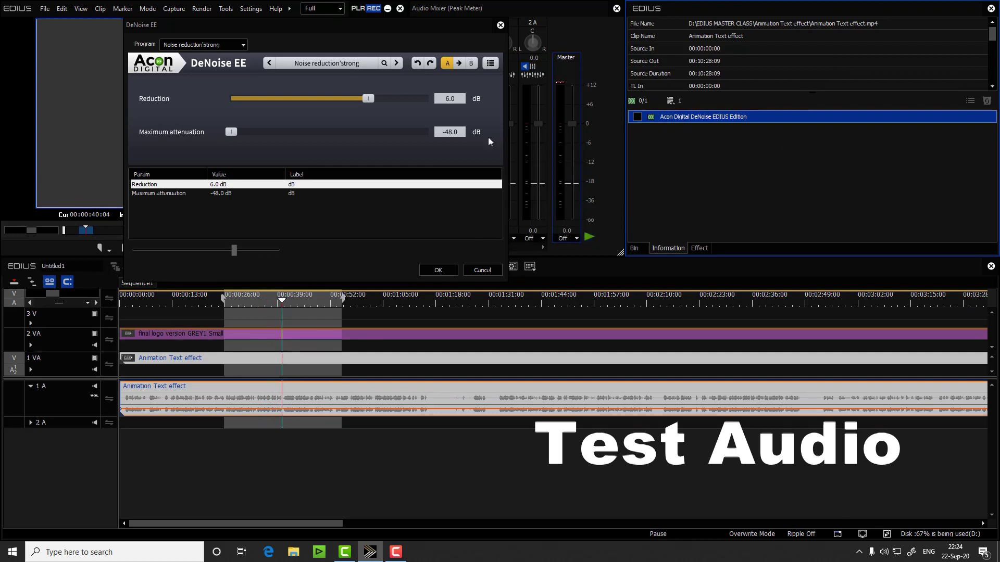
{"action": "left_click", "coordinate": [407, 45]}
{"action": "left_click_drag", "start_coordinate": [356, 35], "coordinate": [710, 81]}
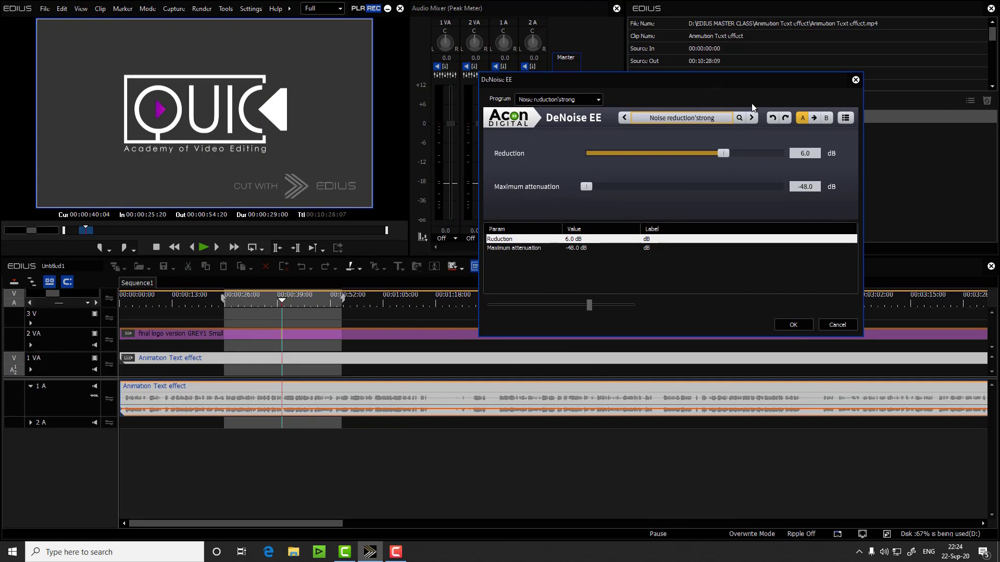
{"action": "left_click", "coordinate": [692, 116]}
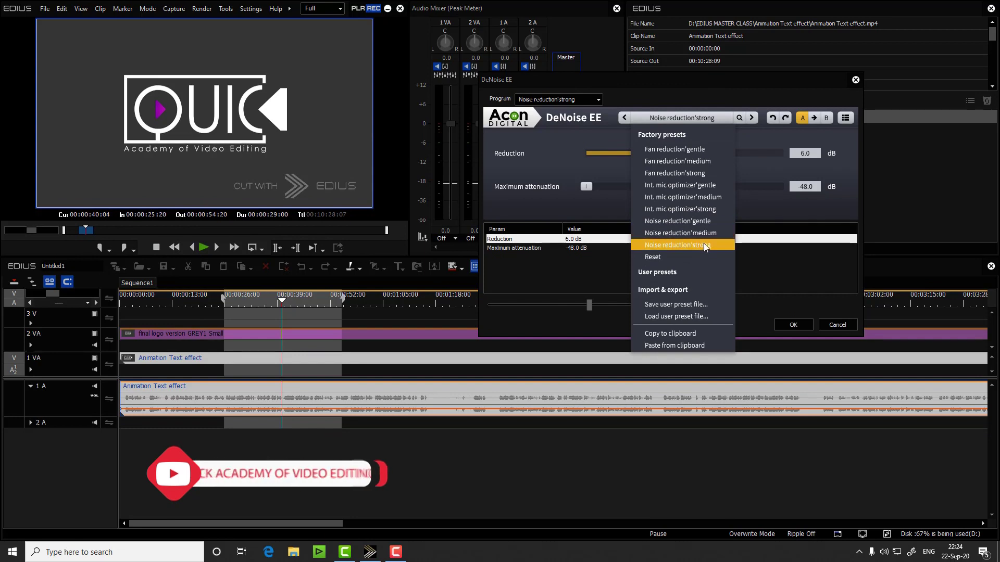
{"action": "left_click", "coordinate": [706, 101]}
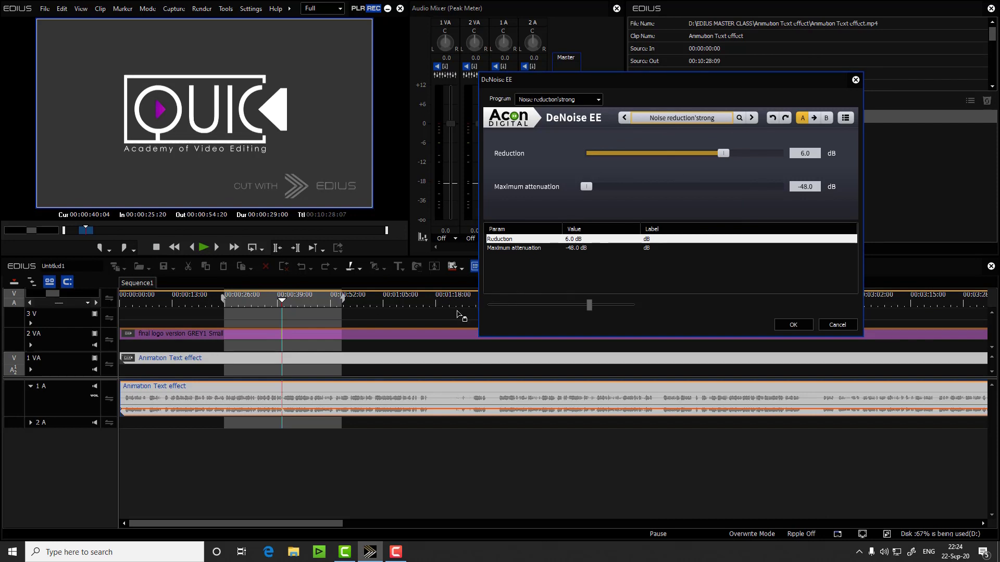
While auditioning the marked section, set DeNoise Reduction to about -2.1 dB and Maximum attenuation to about -44.1 dB, and return the playhead to 00:00:37:19
{"action": "left_click", "coordinate": [224, 301]}
{"action": "left_click", "coordinate": [670, 81]}
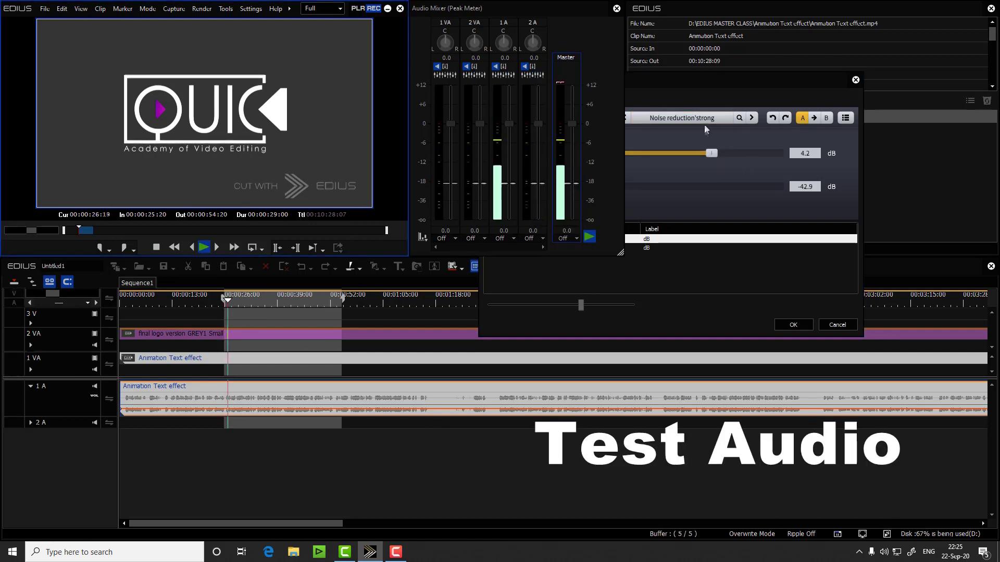
{"action": "left_click_drag", "start_coordinate": [710, 154], "coordinate": [670, 160]}
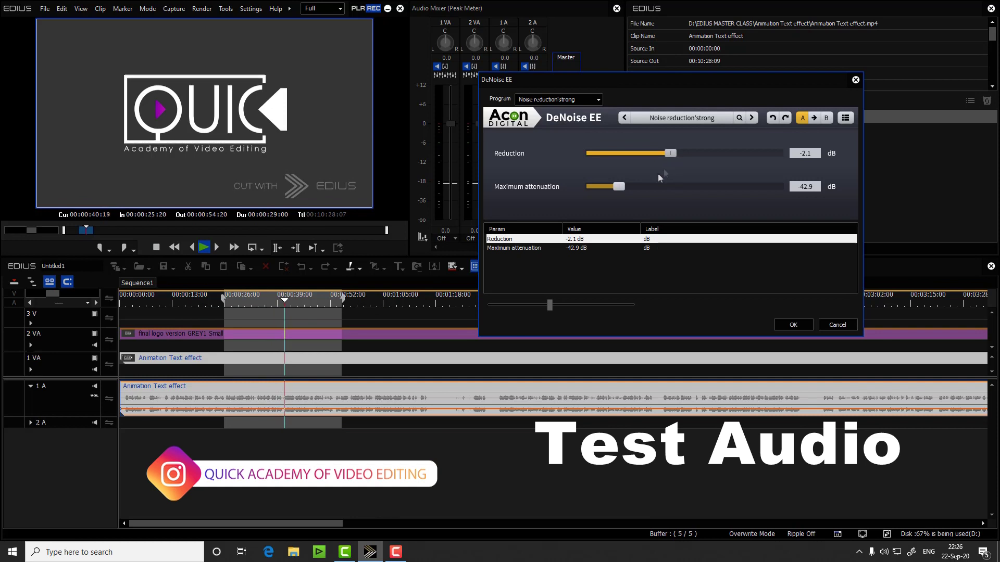
{"action": "mouse_move", "coordinate": [622, 189]}
{"action": "left_mouse_down"}
{"action": "mouse_move", "coordinate": [641, 186]}
{"action": "mouse_move", "coordinate": [613, 189]}
{"action": "left_mouse_up"}
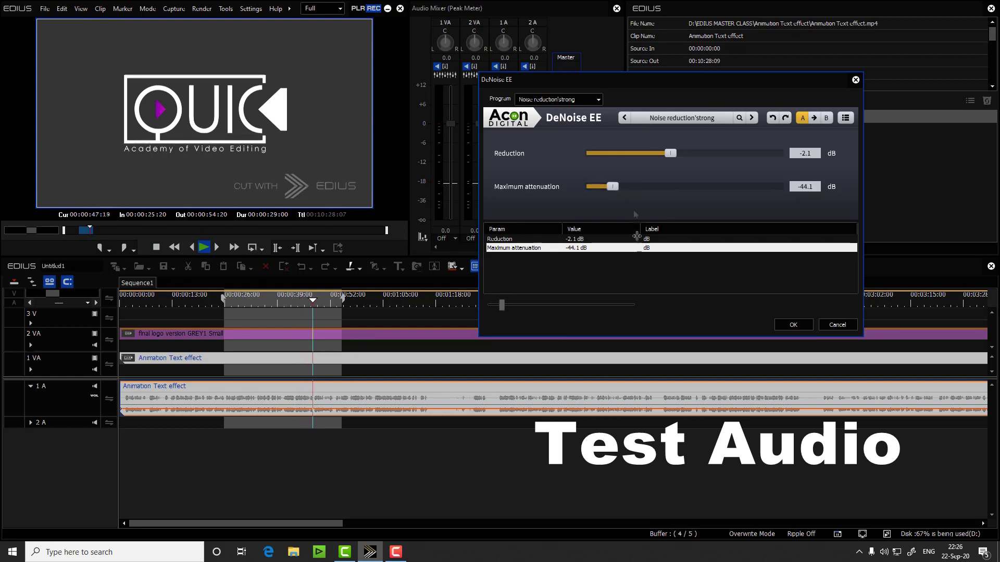
{"action": "left_click", "coordinate": [273, 305]}
{"action": "left_click", "coordinate": [662, 78]}
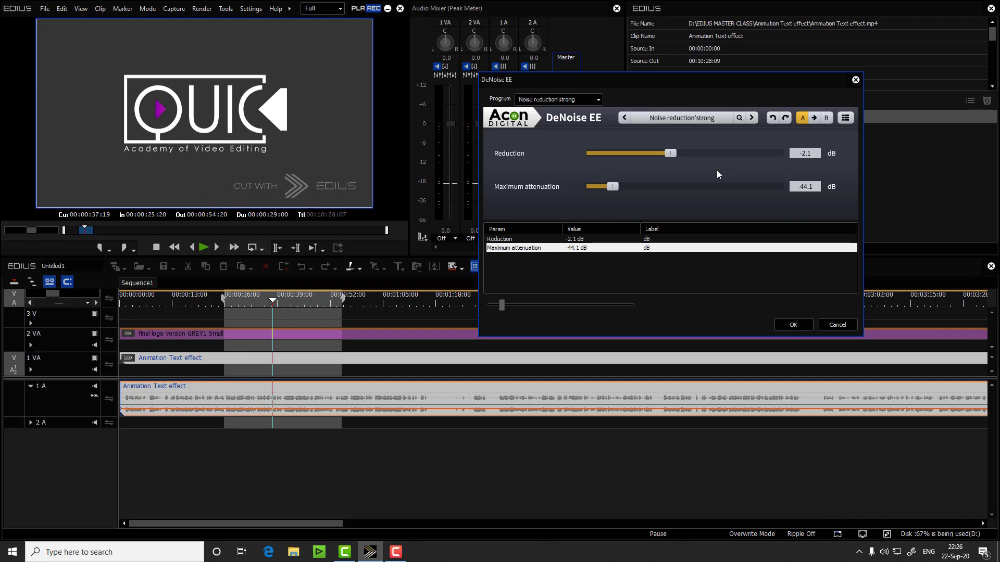
Choose the Fan reduction strong preset in DeNoise EE and accept the filter settings
{"action": "left_click", "coordinate": [676, 118]}
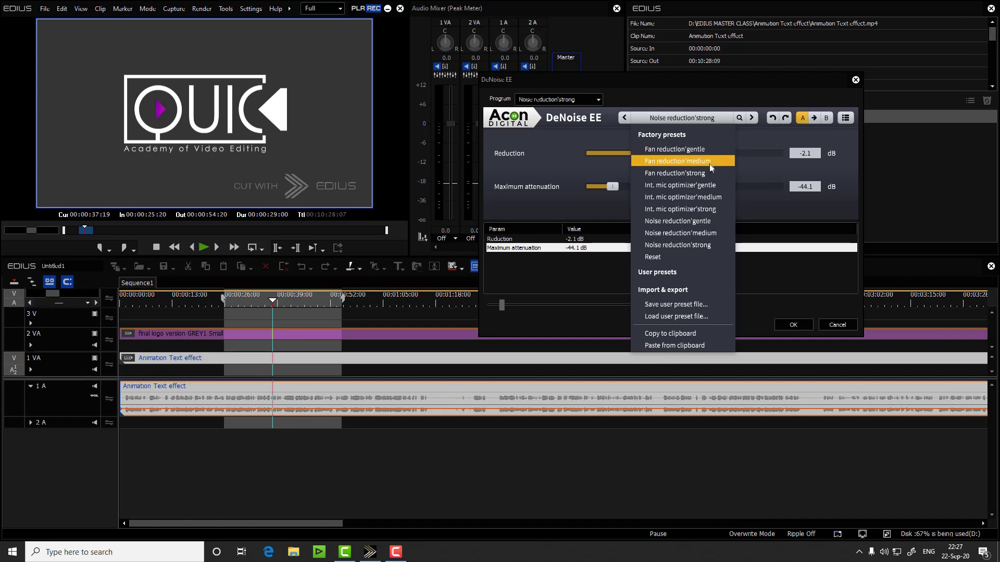
{"action": "left_click", "coordinate": [712, 173]}
{"action": "left_click", "coordinate": [793, 325]}
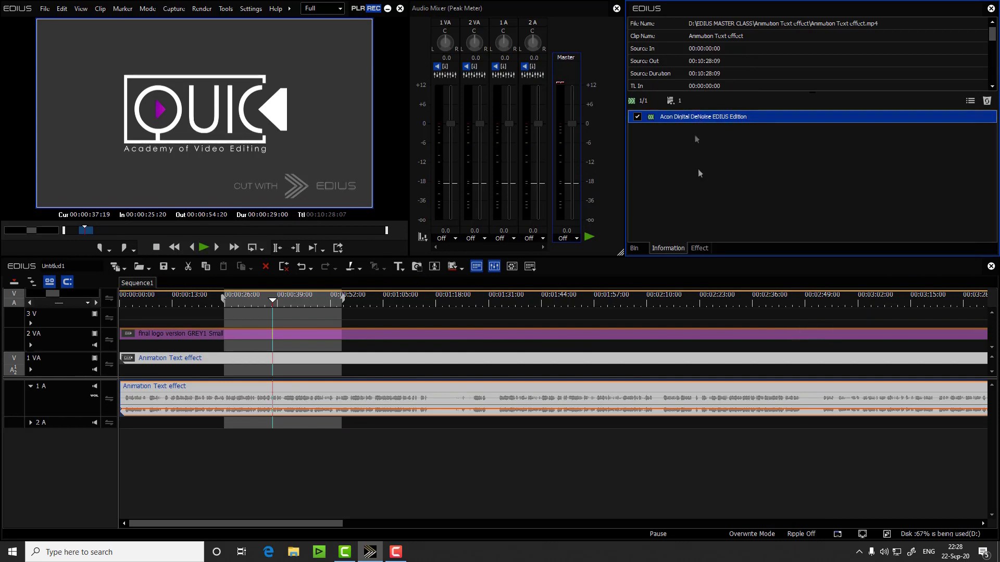
Add the Compress EE Voice boost strong preset to the Animation Text effect audio on track 1 A and open its settings
{"action": "left_click", "coordinate": [700, 248]}
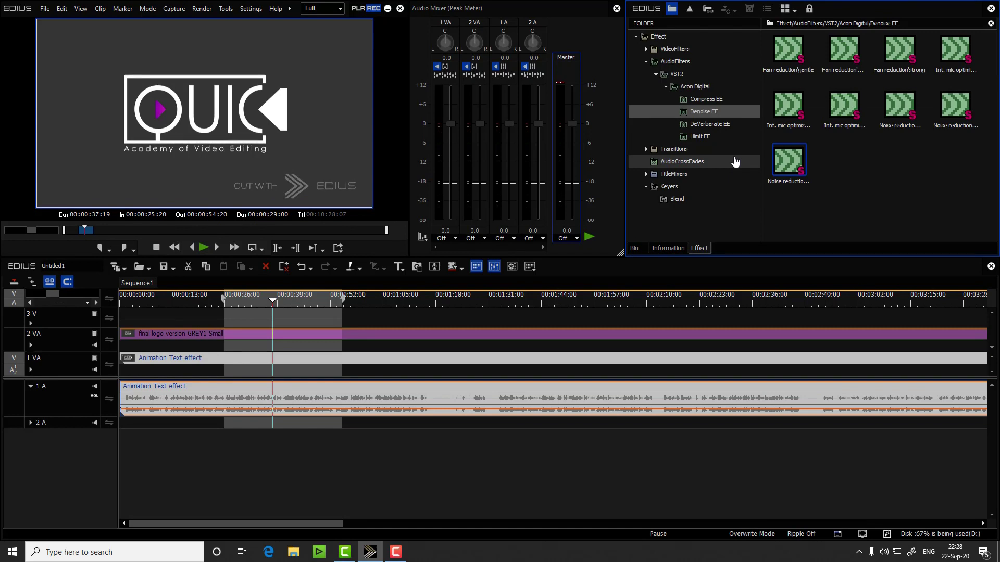
{"action": "left_click", "coordinate": [715, 102]}
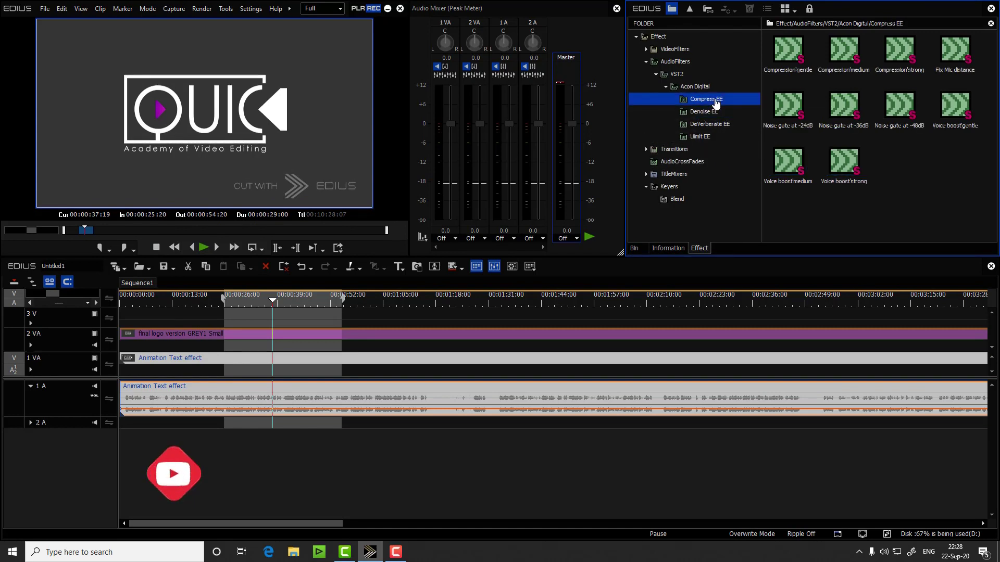
{"action": "left_click_drag", "start_coordinate": [843, 161], "coordinate": [370, 398]}
{"action": "double_click", "coordinate": [723, 130]}
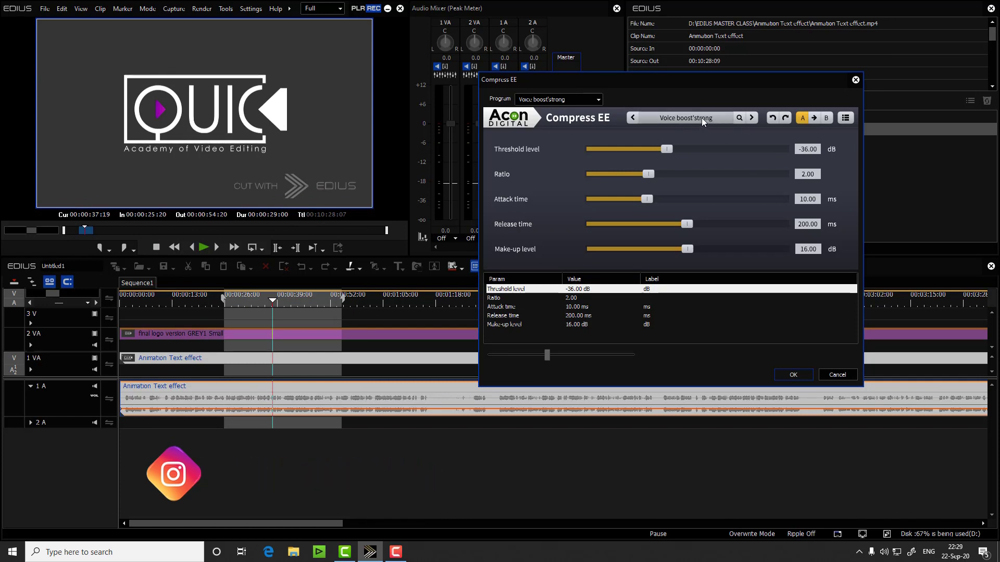
Load the Noise gate at -36dB preset in Compress EE and start playback from the beginning of the marked section
{"action": "left_click", "coordinate": [702, 120]}
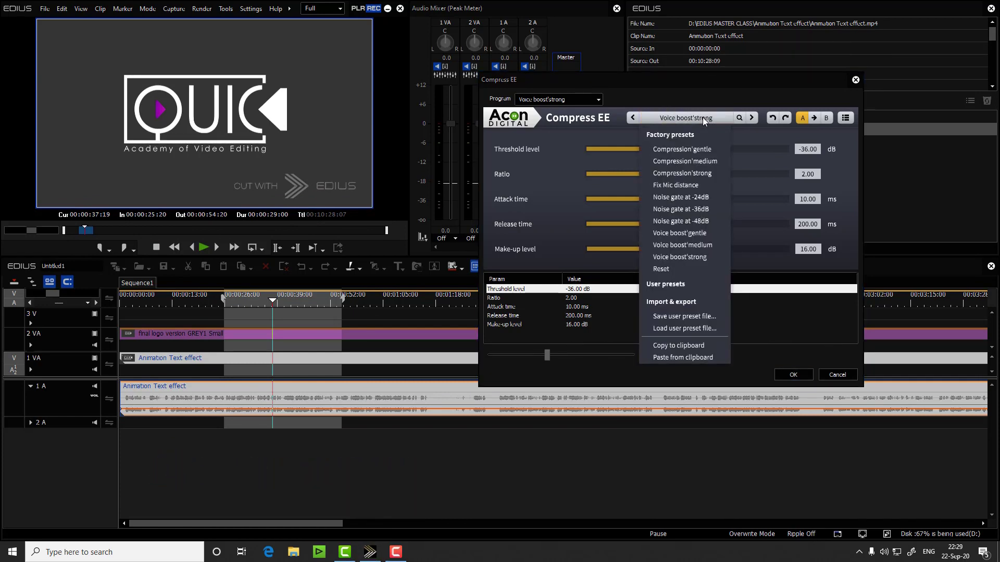
{"action": "left_click", "coordinate": [713, 208]}
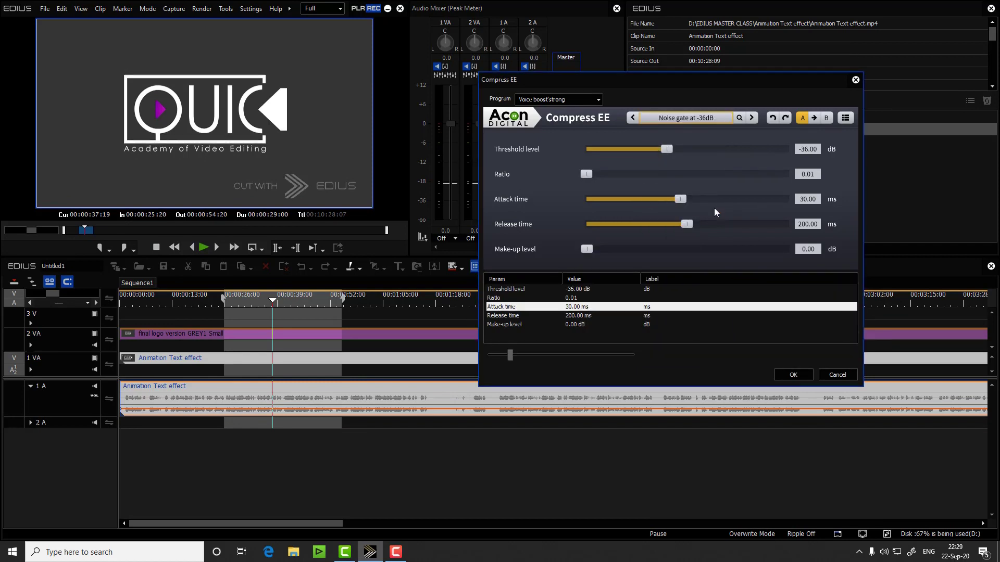
{"action": "left_click_drag", "start_coordinate": [237, 302], "coordinate": [224, 302]}
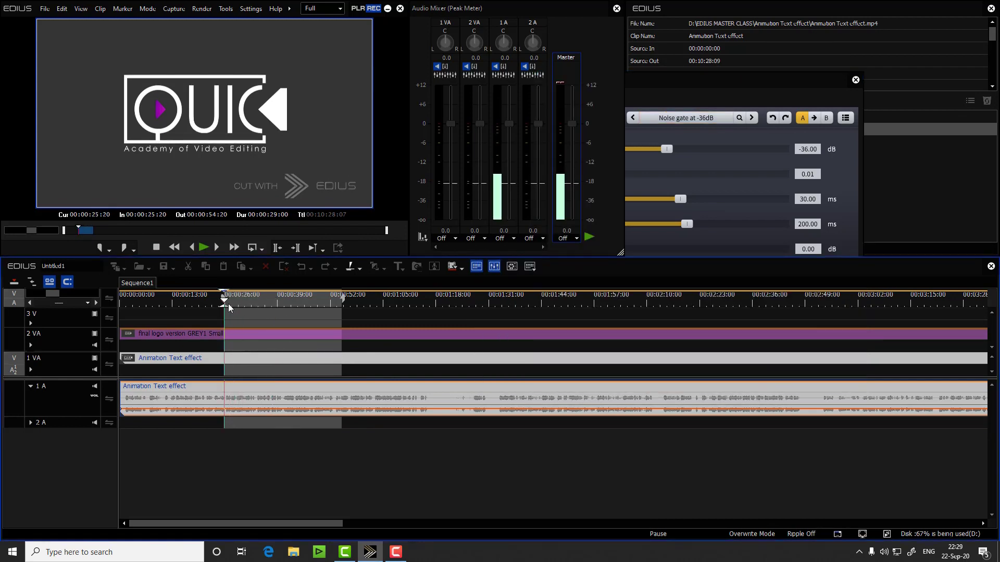
{"action": "key", "text": "space"}
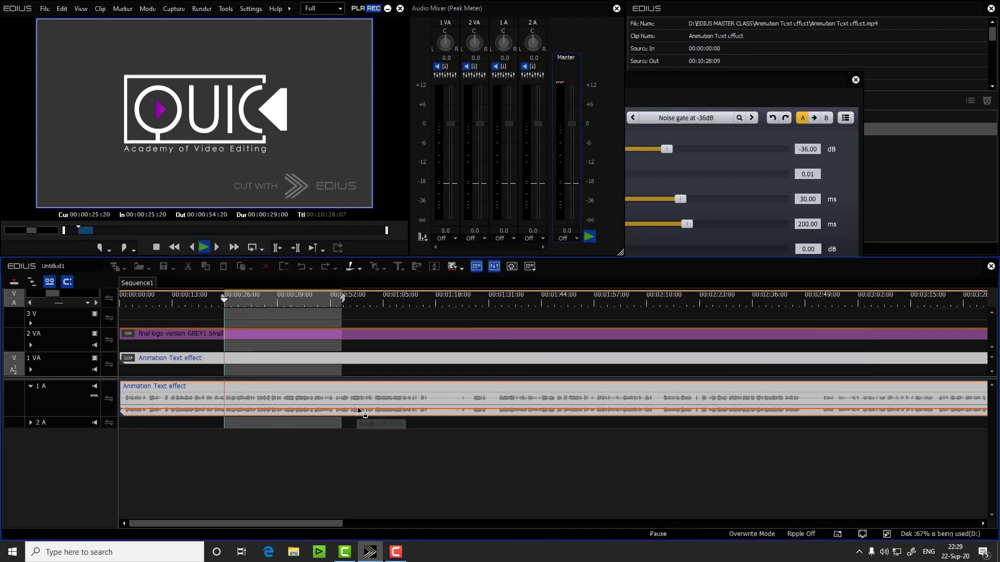
Uncover the filter list, switch the Compress filter off and on during playback to compare the sound, and move the settings window back
{"action": "left_click", "coordinate": [678, 84]}
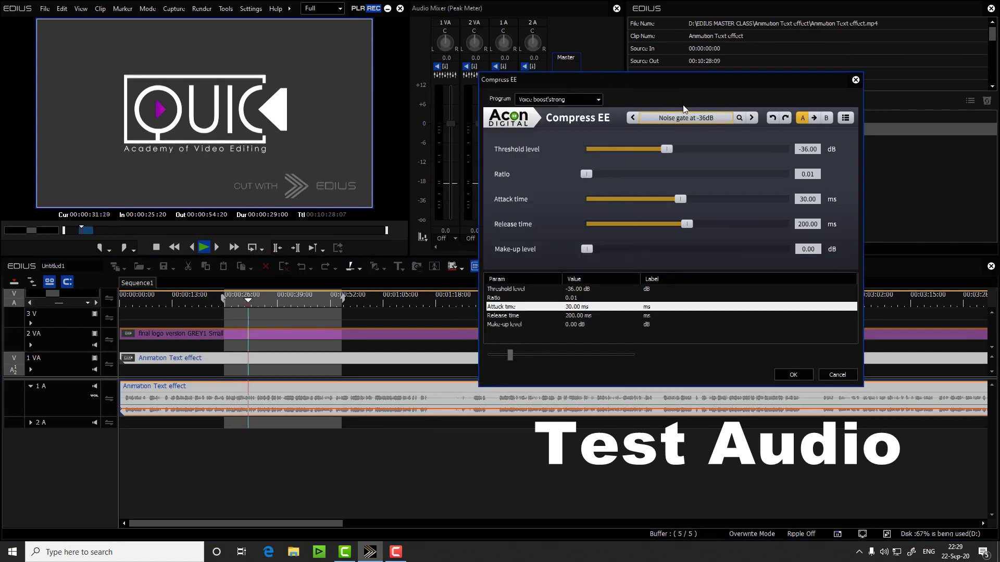
{"action": "left_click_drag", "start_coordinate": [573, 82], "coordinate": [267, 52]}
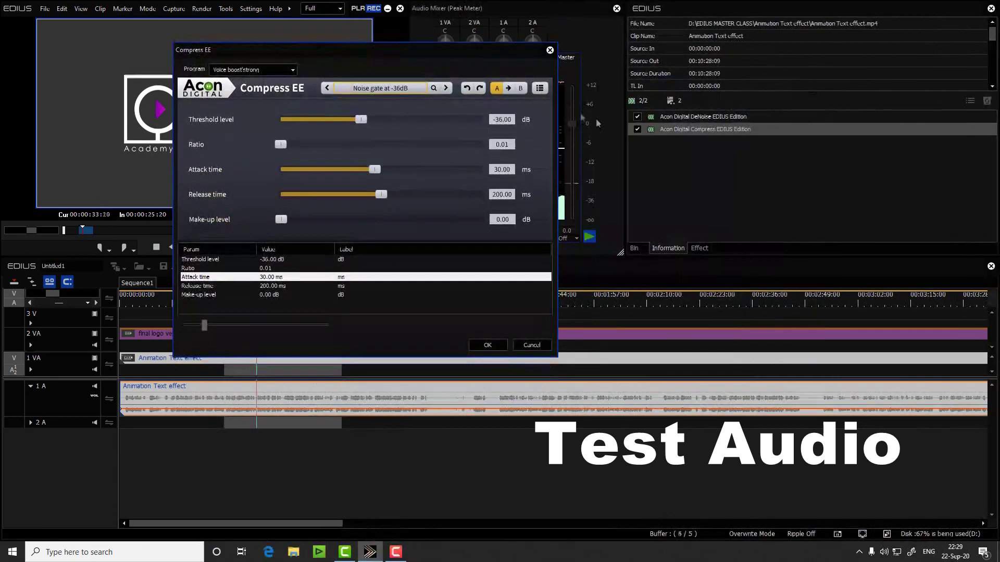
{"action": "left_click", "coordinate": [636, 130]}
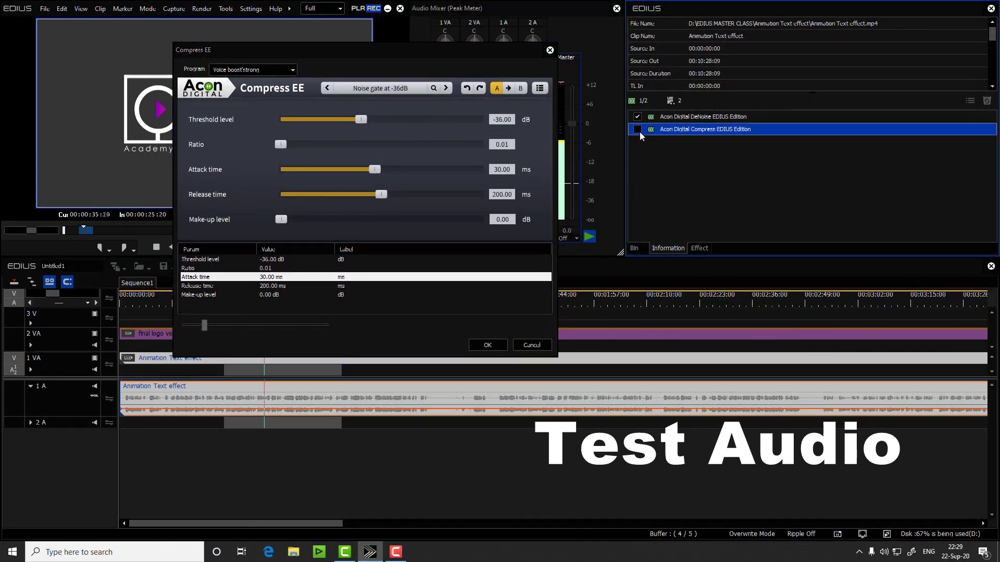
{"action": "left_click", "coordinate": [638, 130]}
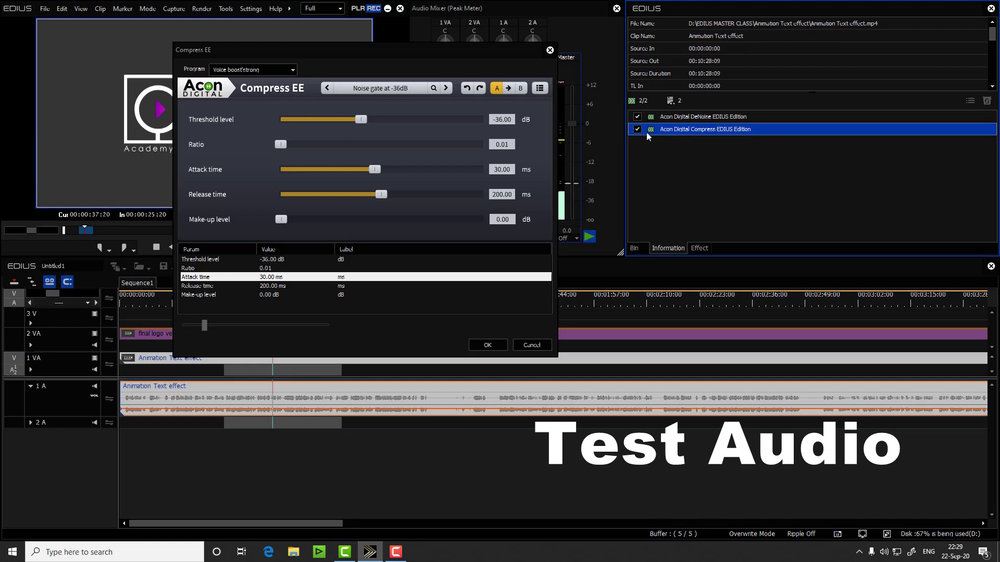
{"action": "left_click", "coordinate": [638, 130]}
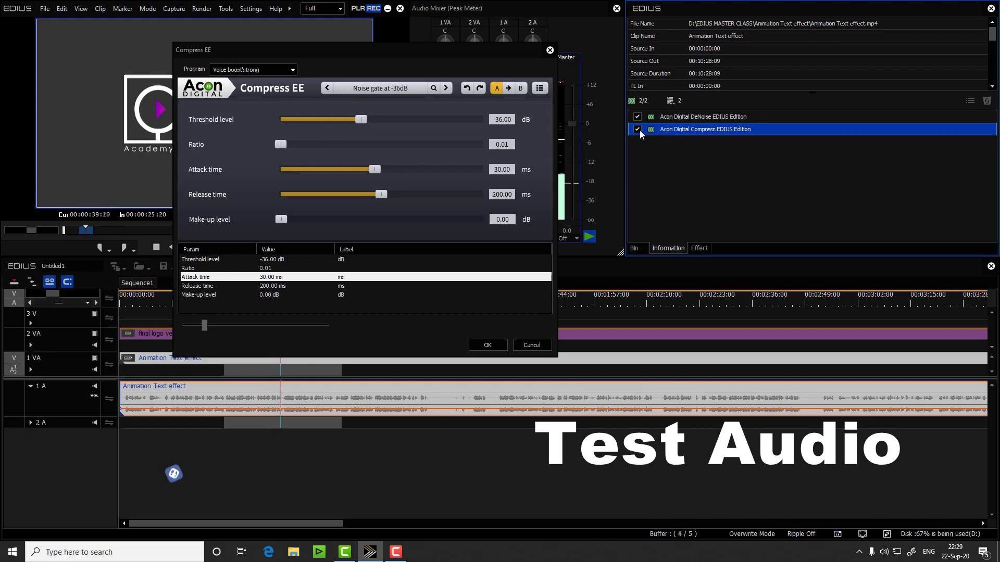
{"action": "left_click", "coordinate": [638, 129]}
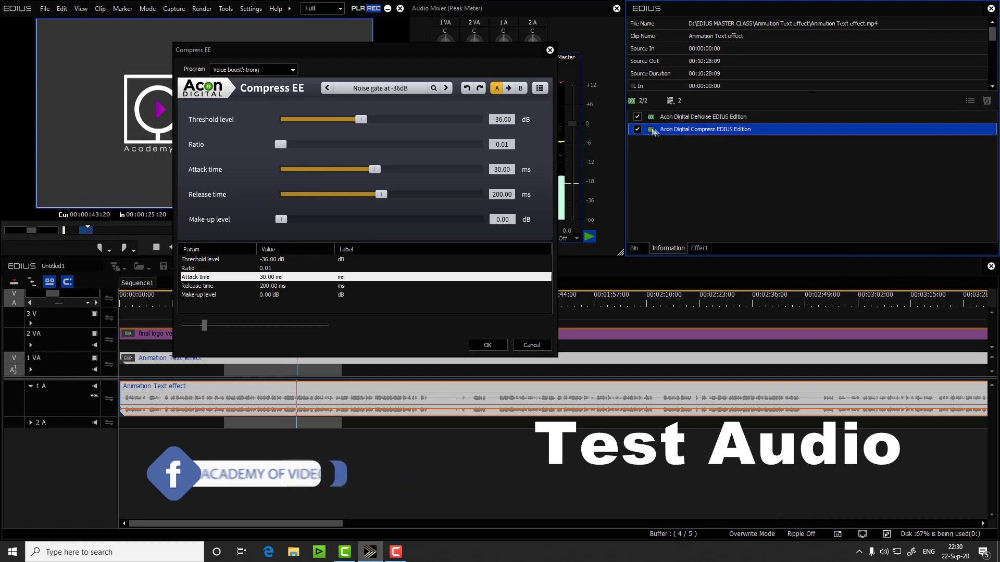
{"action": "left_click_drag", "start_coordinate": [409, 54], "coordinate": [747, 30]}
Stop playback and examine the quiet gap between phrases in the track 1 A waveform, positioning the playhead around 00:00:40:08
{"action": "left_click_drag", "start_coordinate": [52, 291], "coordinate": [35, 292]}
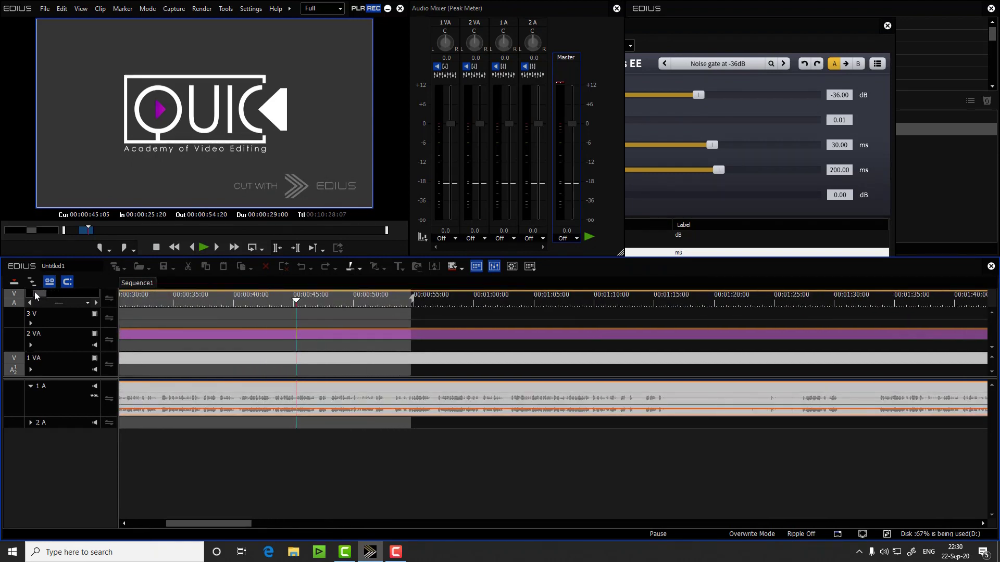
{"action": "left_click_drag", "start_coordinate": [215, 523], "coordinate": [194, 522]}
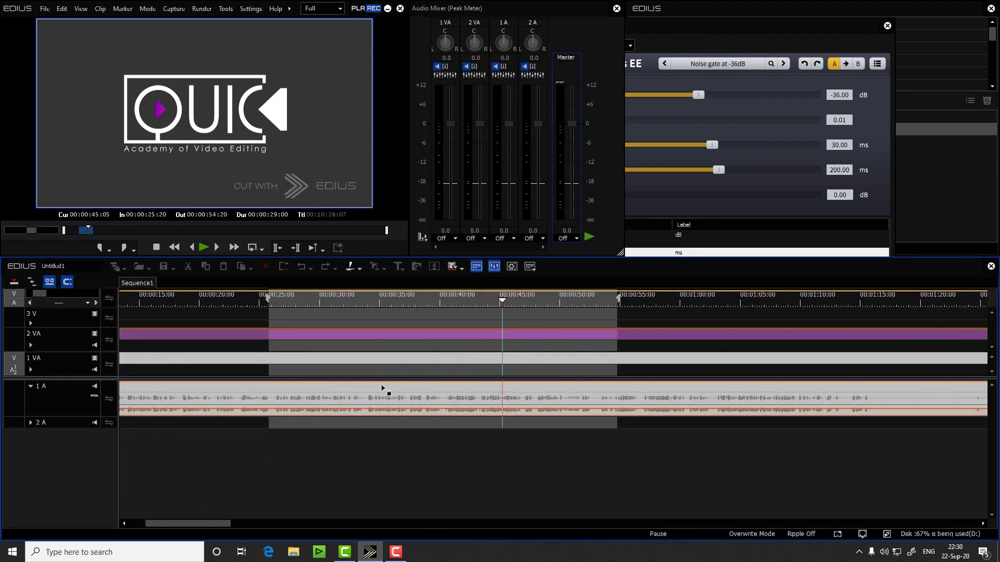
{"action": "left_click", "coordinate": [445, 302]}
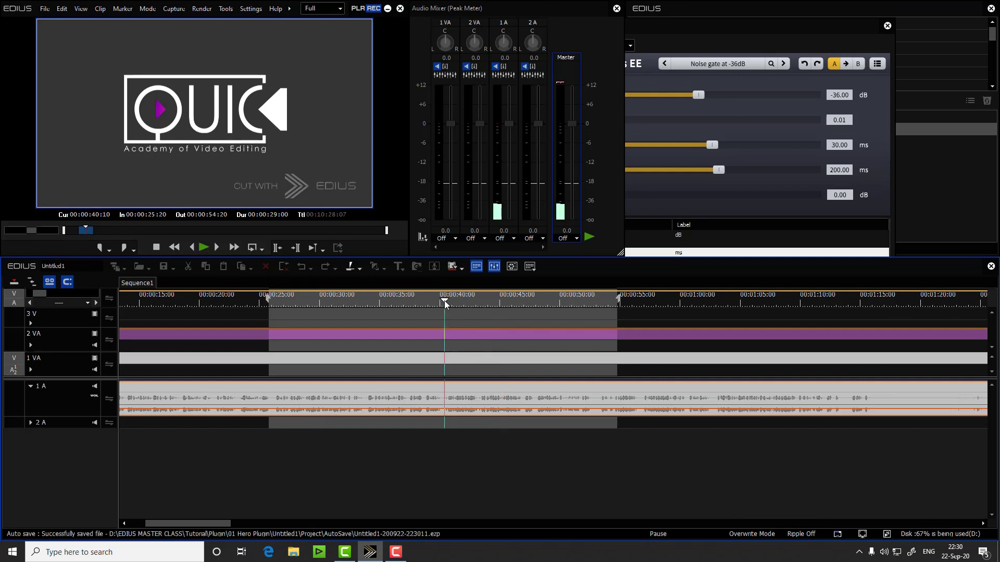
{"action": "left_click_drag", "start_coordinate": [40, 293], "coordinate": [30, 294]}
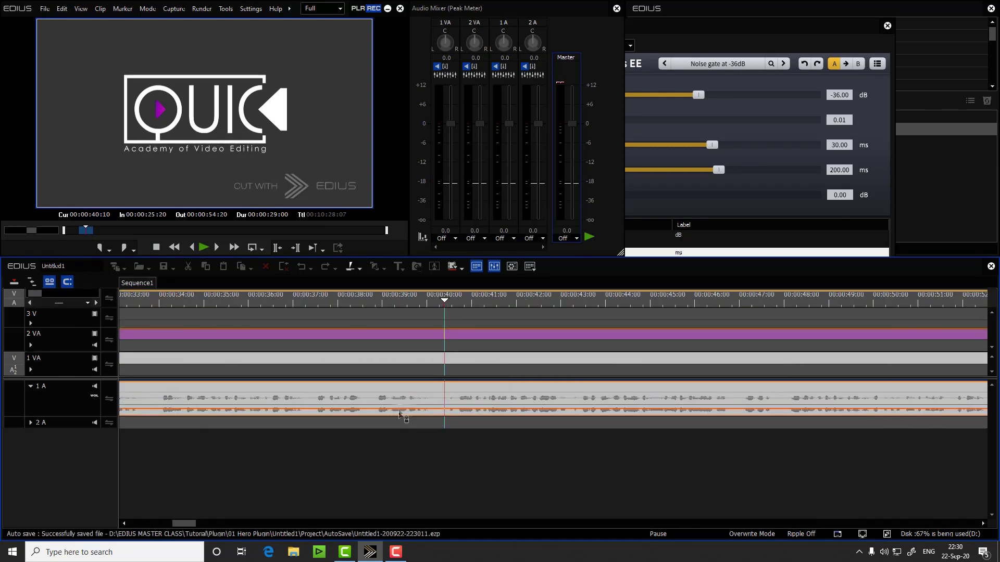
{"action": "left_click", "coordinate": [401, 302]}
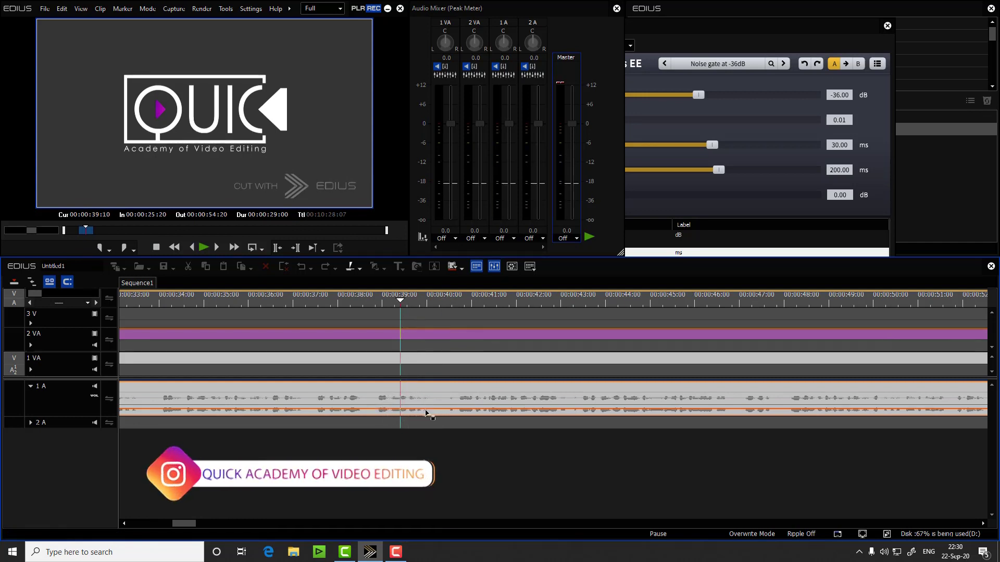
{"action": "left_click", "coordinate": [444, 301]}
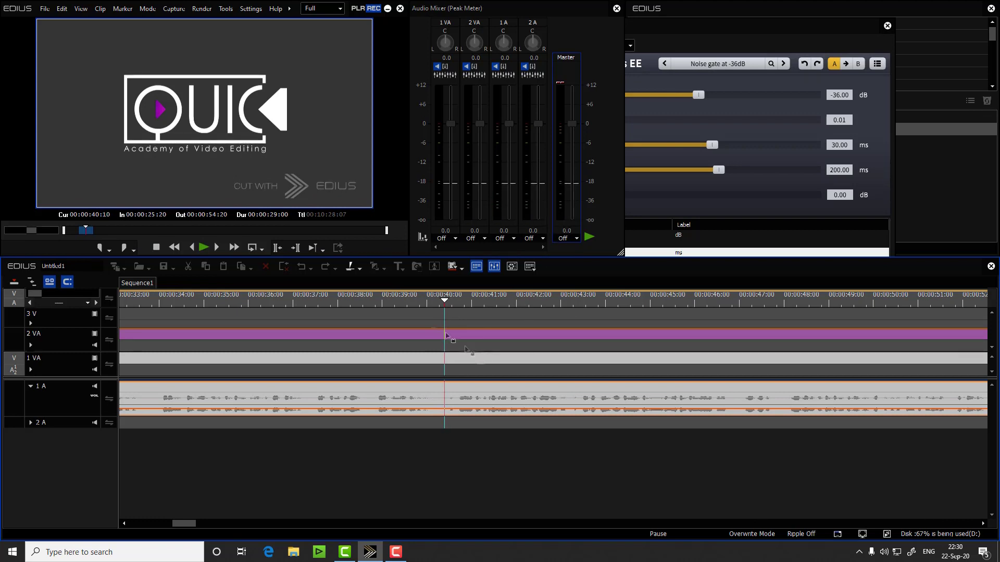
{"action": "left_click", "coordinate": [441, 301]}
{"action": "left_click_drag", "start_coordinate": [442, 298], "coordinate": [442, 305]}
{"action": "left_click_drag", "start_coordinate": [443, 306], "coordinate": [438, 308]}
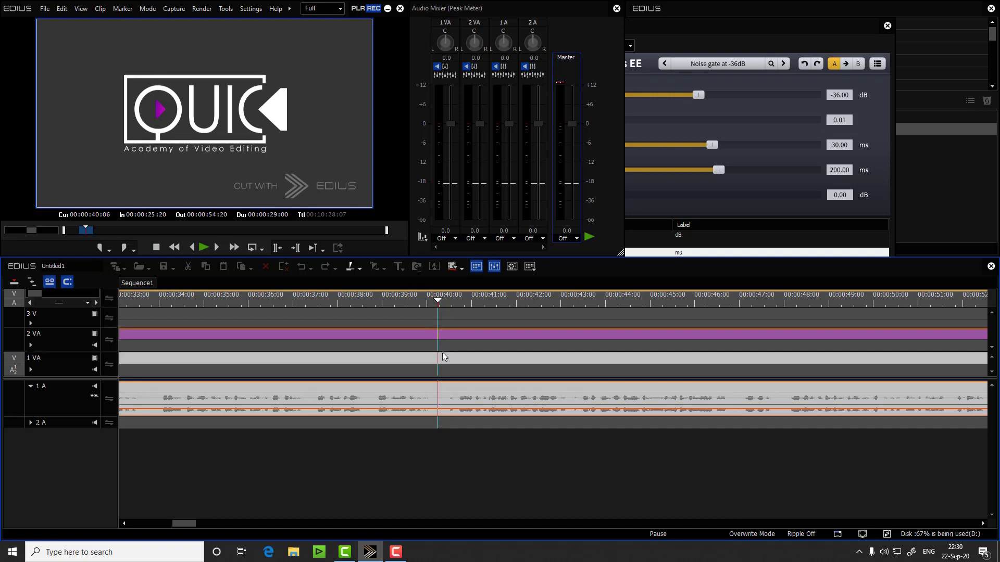
{"action": "left_click_drag", "start_coordinate": [438, 305], "coordinate": [441, 305]}
Return to the Compress EE settings and review its noise gate presets, keeping the current preset
{"action": "left_click", "coordinate": [679, 35]}
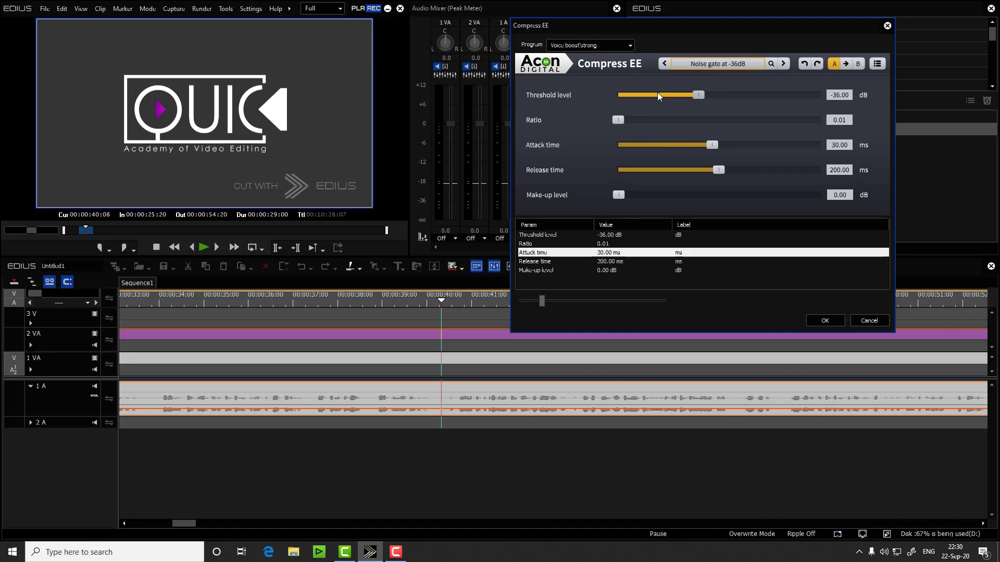
{"action": "left_click", "coordinate": [95, 302]}
{"action": "left_click", "coordinate": [94, 302]}
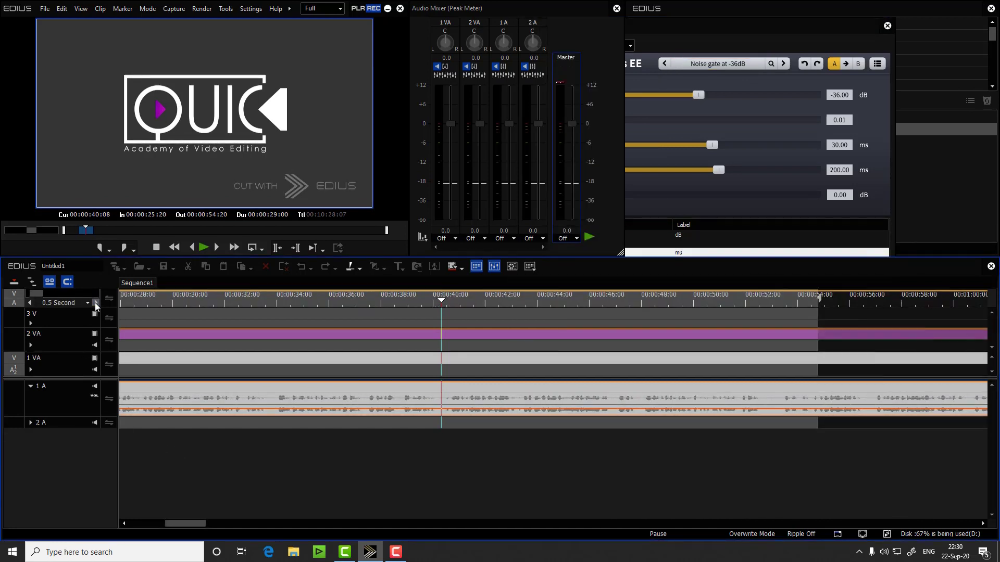
{"action": "left_click", "coordinate": [744, 34]}
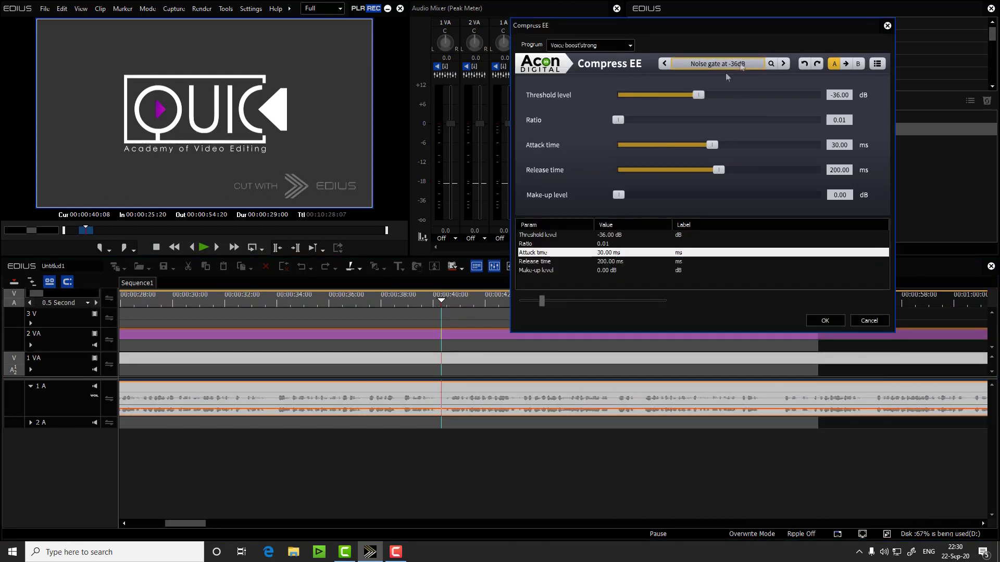
{"action": "left_click", "coordinate": [742, 61]}
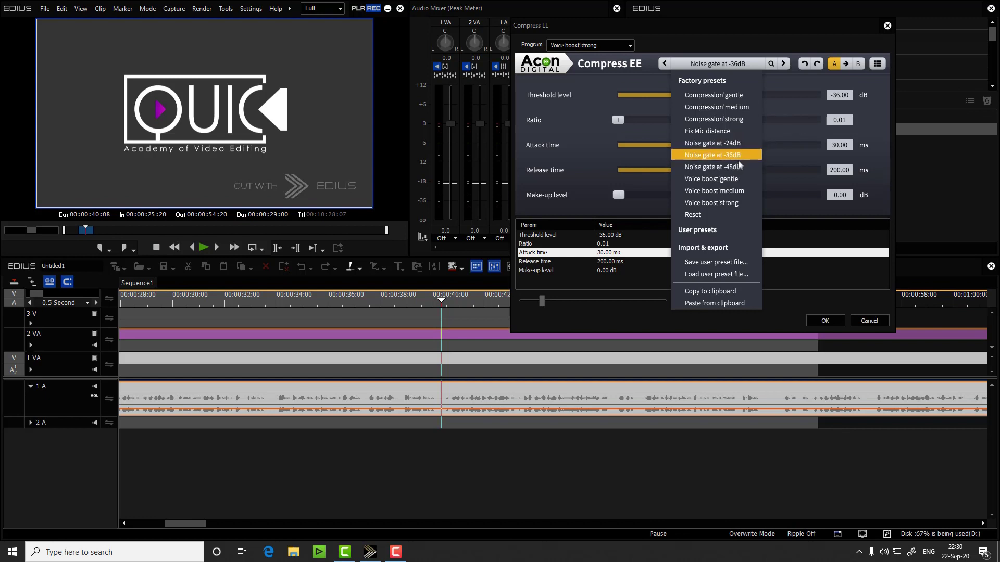
{"action": "left_click", "coordinate": [871, 115]}
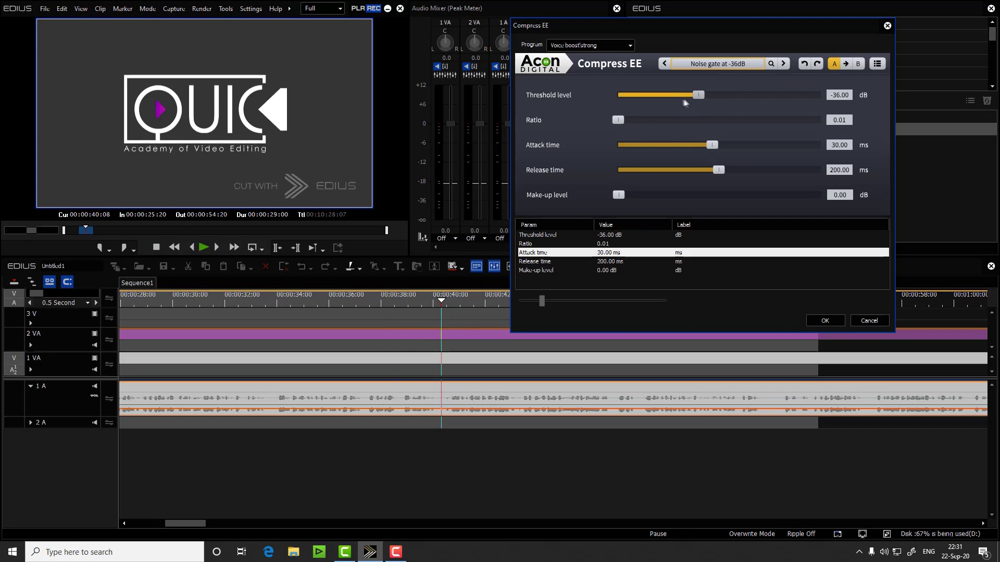
Play the marked section from 00:00:25:20 while raising Compress EE's Threshold level to about -6.7 dB and lowering it to about -40.6 dB
{"action": "left_click", "coordinate": [95, 304]}
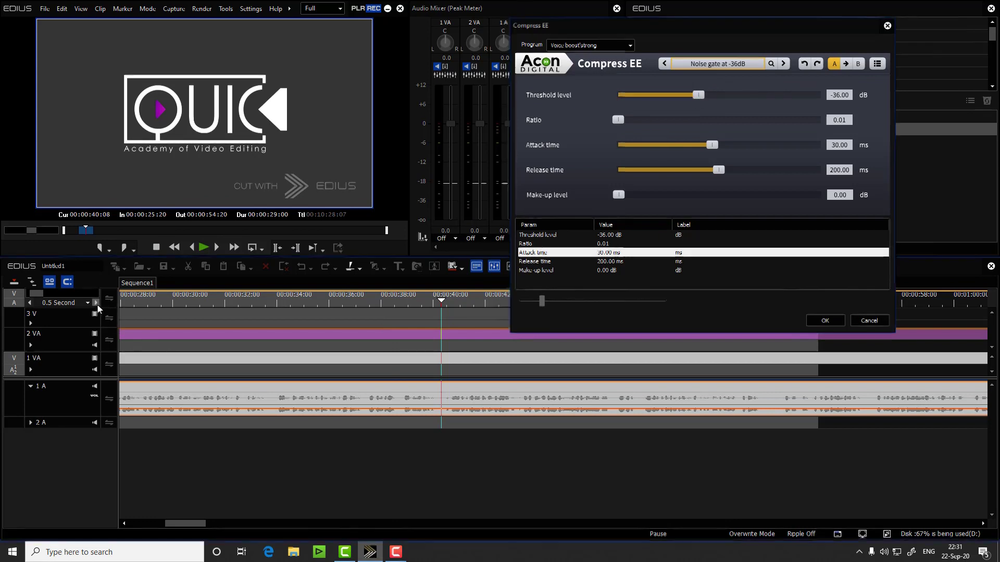
{"action": "left_click", "coordinate": [95, 303]}
{"action": "left_click_drag", "start_coordinate": [292, 303], "coordinate": [281, 303]}
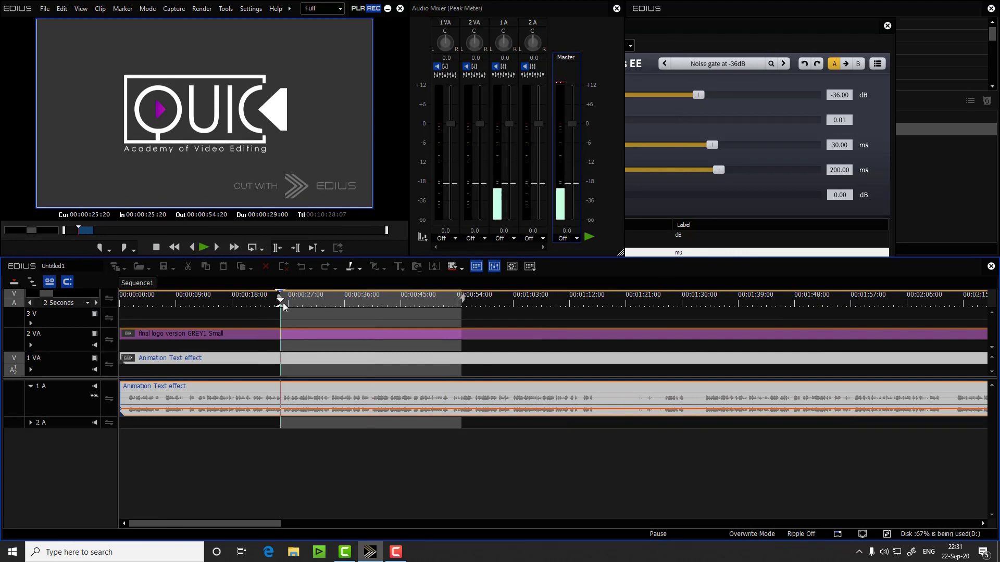
{"action": "left_click", "coordinate": [763, 34]}
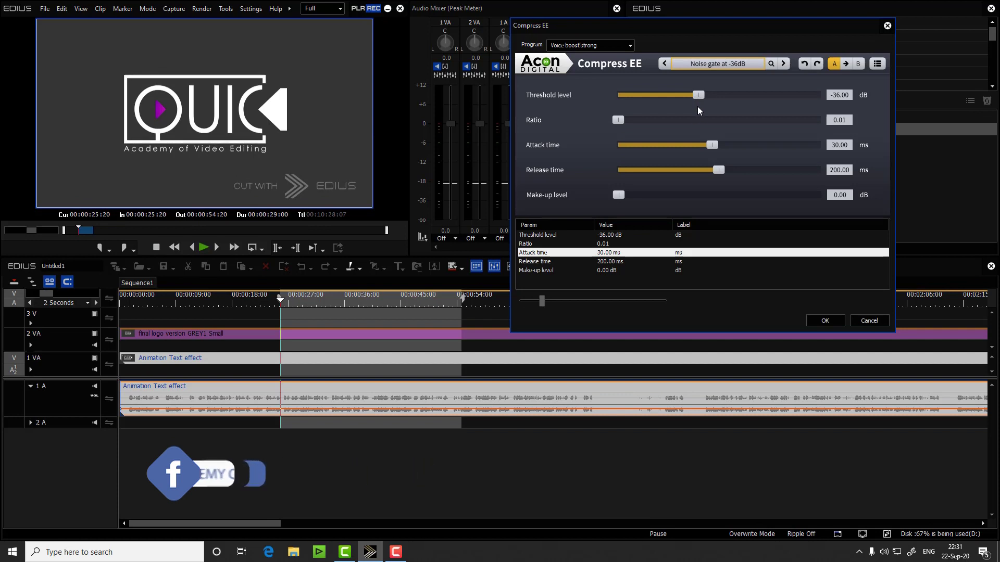
{"action": "key", "text": "space"}
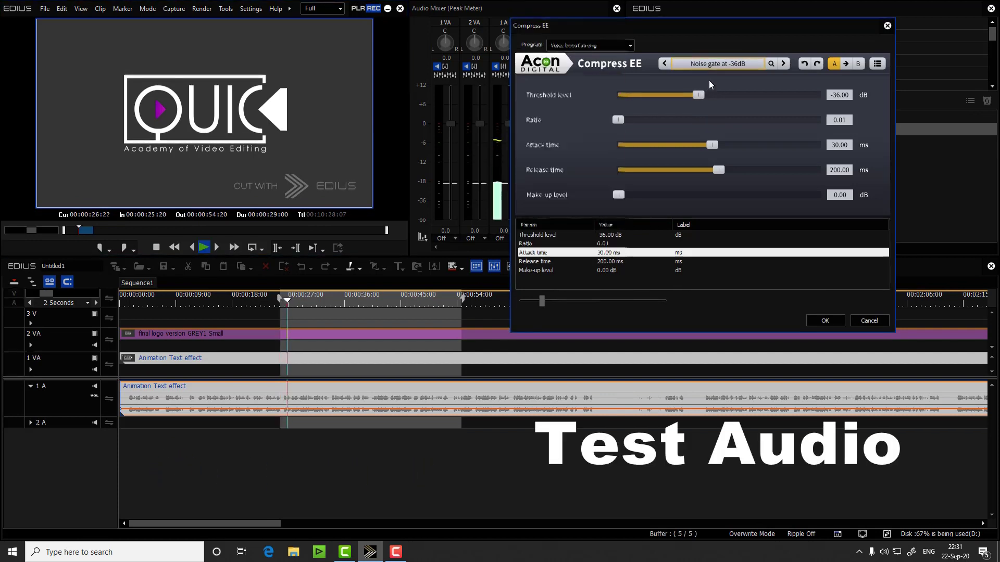
{"action": "left_click_drag", "start_coordinate": [697, 95], "coordinate": [798, 97]}
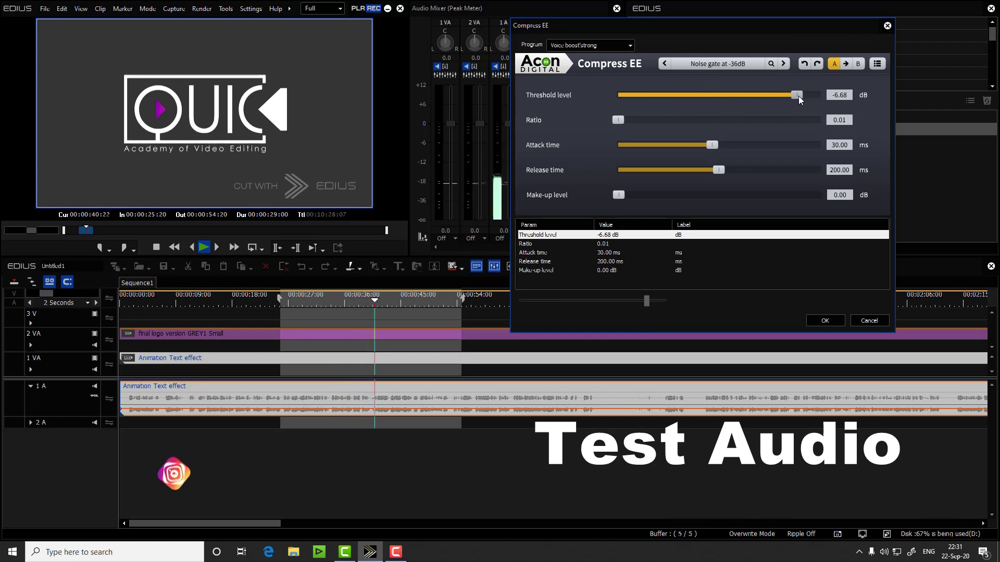
{"action": "left_click_drag", "start_coordinate": [798, 96], "coordinate": [680, 156]}
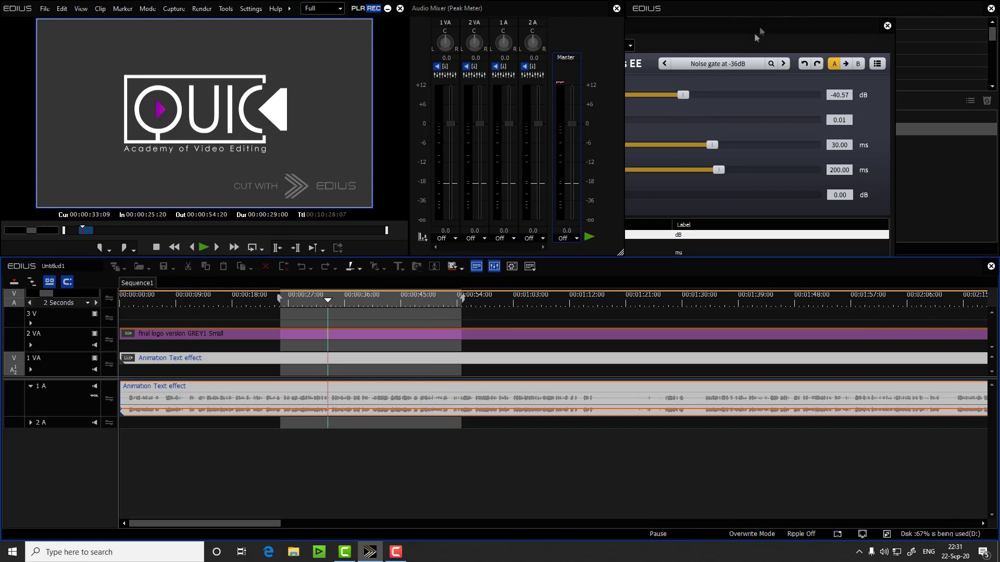
Check the Compress EE preset list, set the timeline scale to 5 Seconds, and play the audio from about 00:00:18:13 to test the noise gate
{"action": "left_click", "coordinate": [755, 32]}
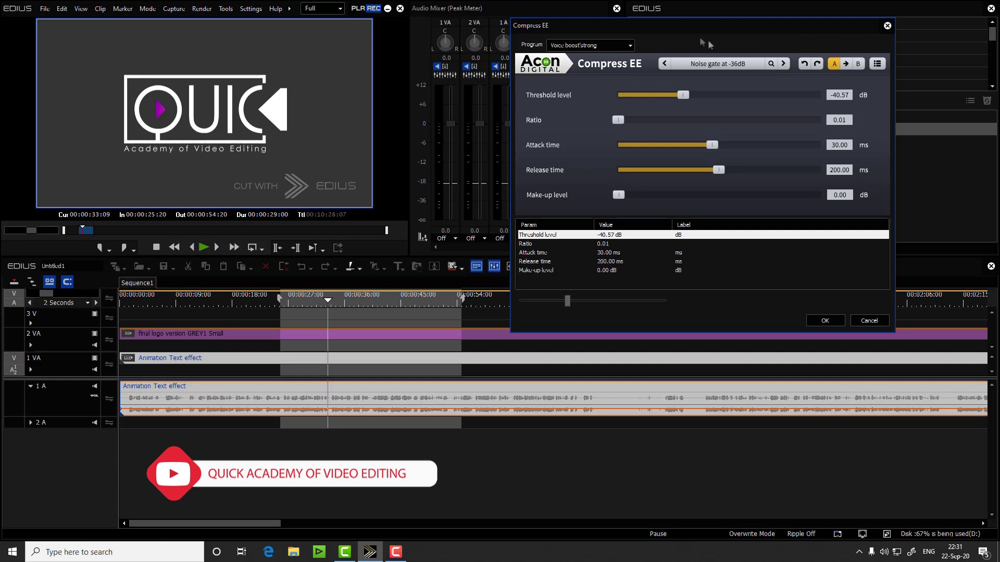
{"action": "left_click", "coordinate": [734, 67]}
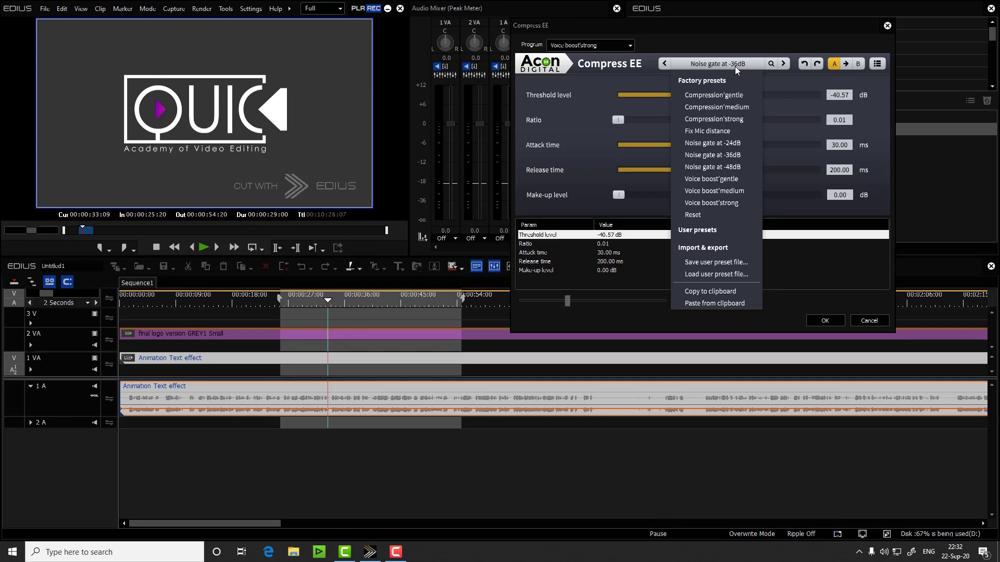
{"action": "left_click", "coordinate": [234, 301]}
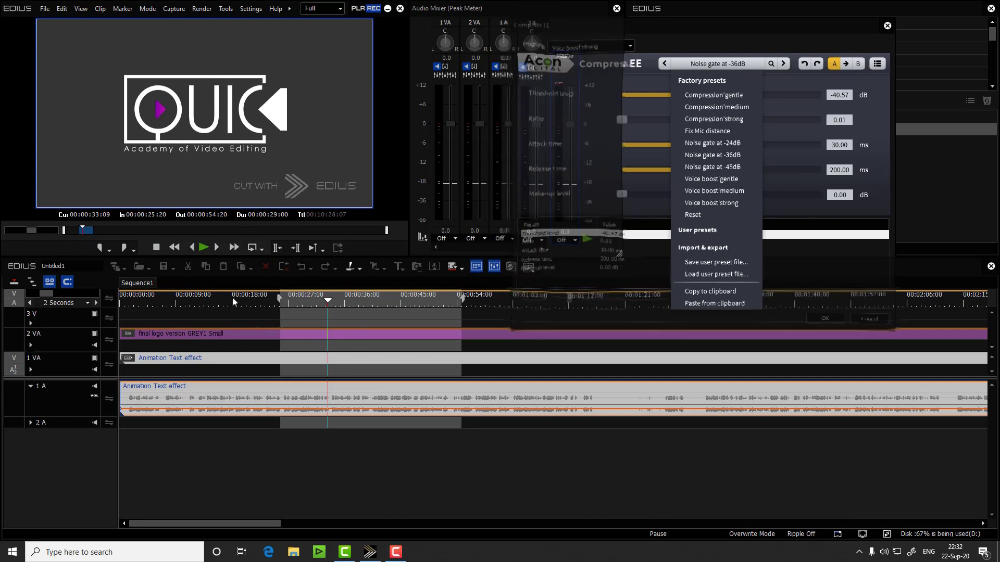
{"action": "left_click", "coordinate": [95, 303]}
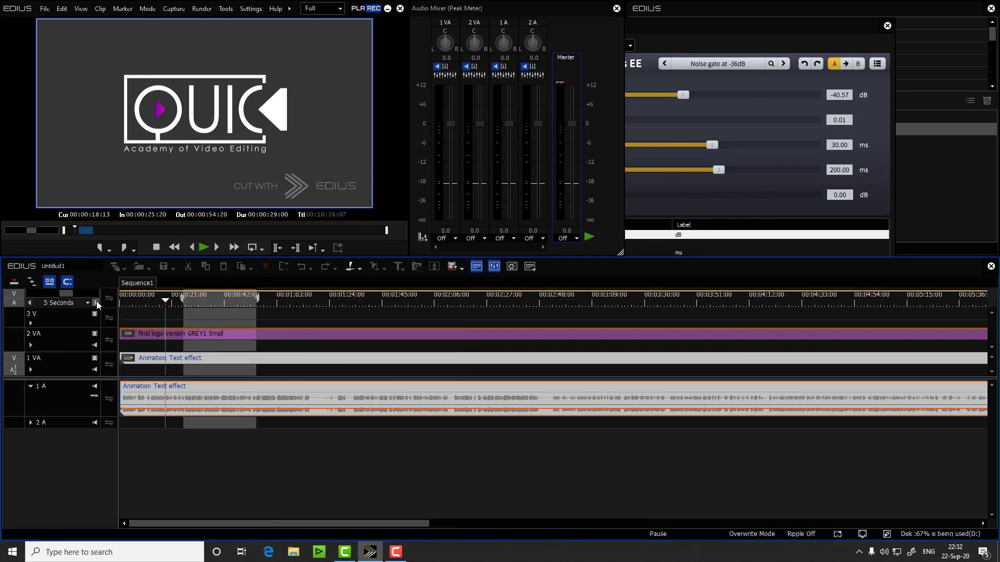
{"action": "left_click", "coordinate": [718, 29]}
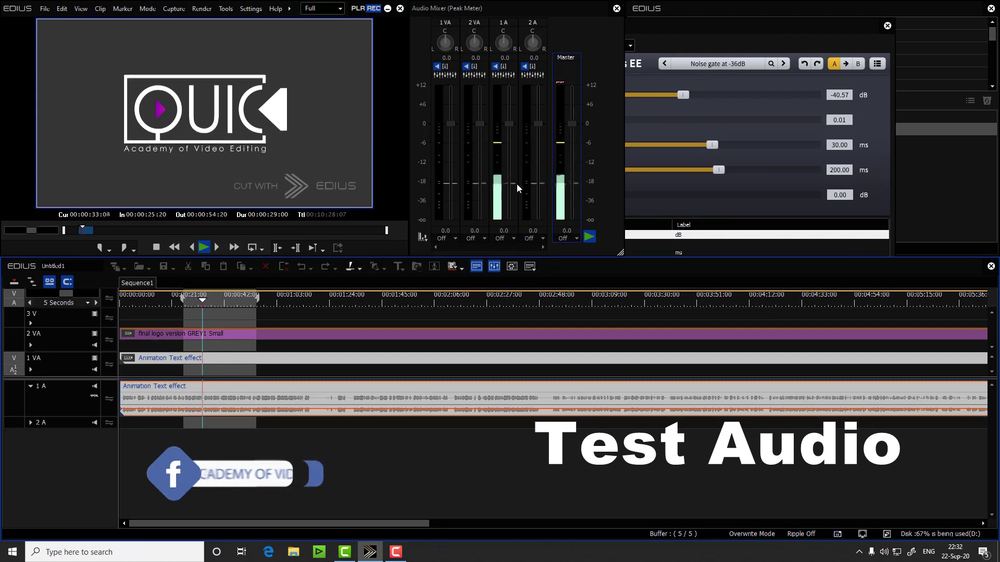
{"action": "key", "text": "space"}
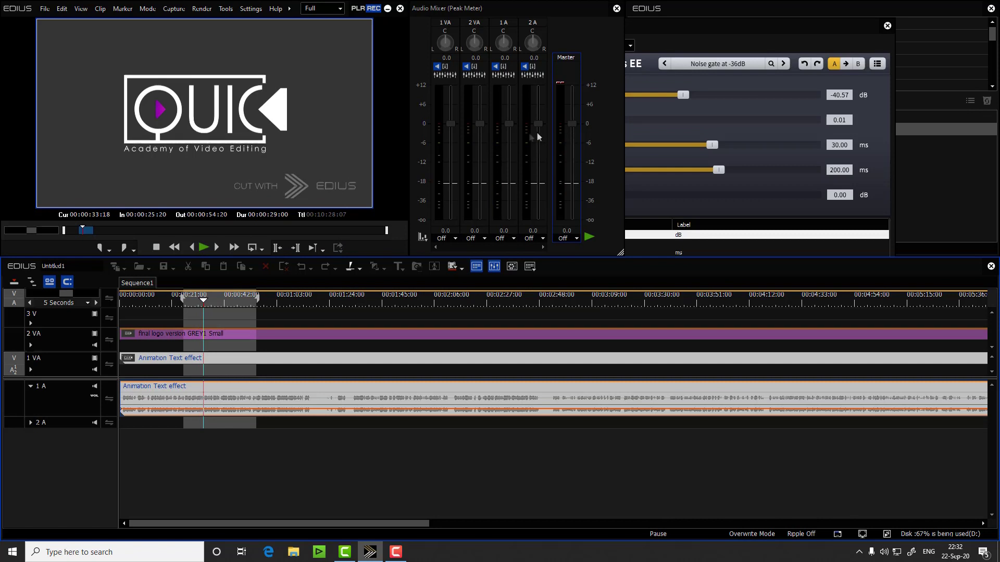
Apply the Voice boost'strong preset in Compress EE and play the marked section from 00:00:25:20
{"action": "left_click", "coordinate": [707, 21]}
{"action": "left_click", "coordinate": [724, 64]}
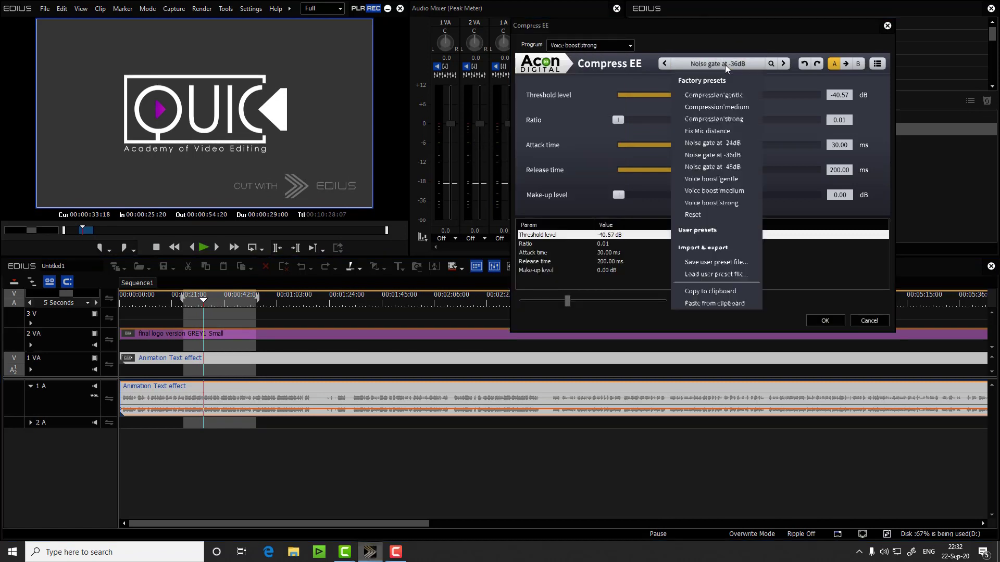
{"action": "left_click", "coordinate": [729, 203]}
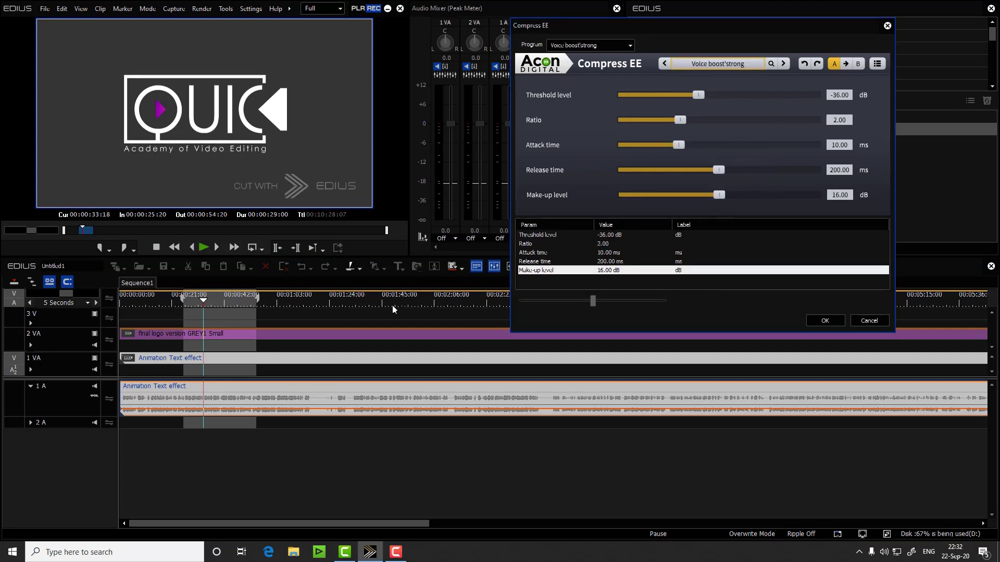
{"action": "left_click", "coordinate": [187, 304]}
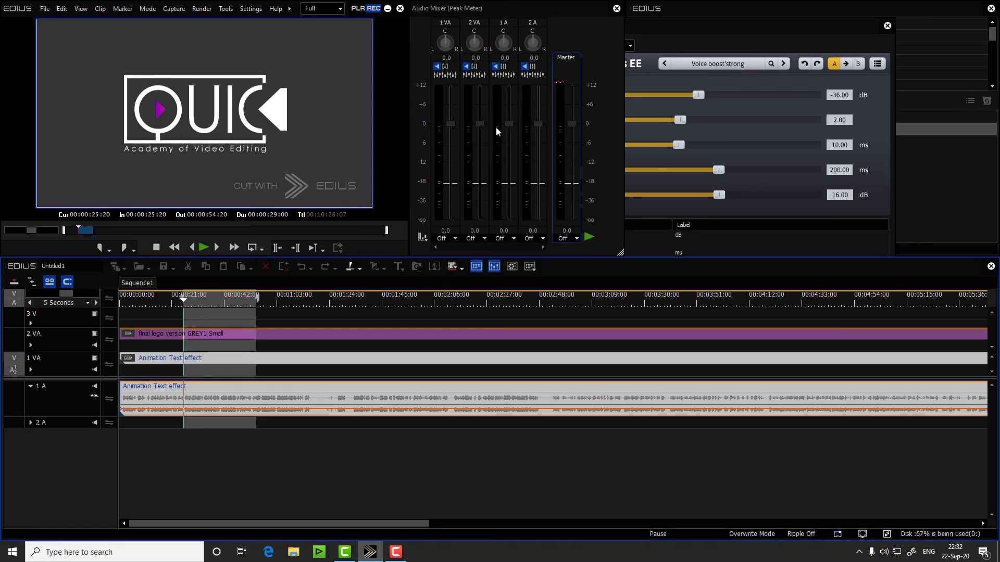
{"action": "key", "text": "space"}
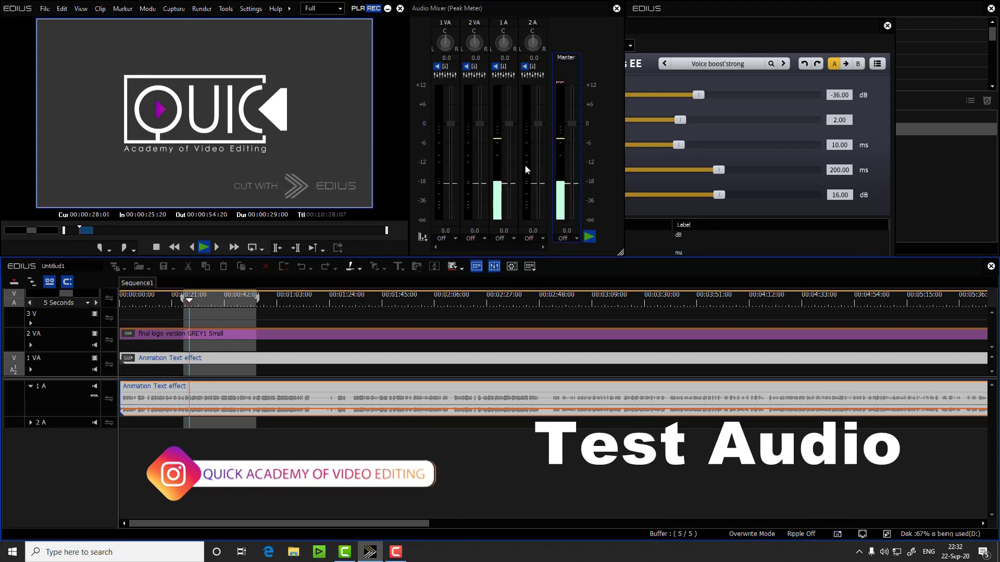
Adjust Compress EE to Threshold -23.63 dB, Ratio 9.76, Attack 27.69 ms and Release 173.22 ms, and accept the settings
{"action": "left_click_drag", "start_coordinate": [698, 95], "coordinate": [739, 96]}
{"action": "left_click_drag", "start_coordinate": [680, 120], "coordinate": [709, 145]}
{"action": "left_click", "coordinate": [825, 321]}
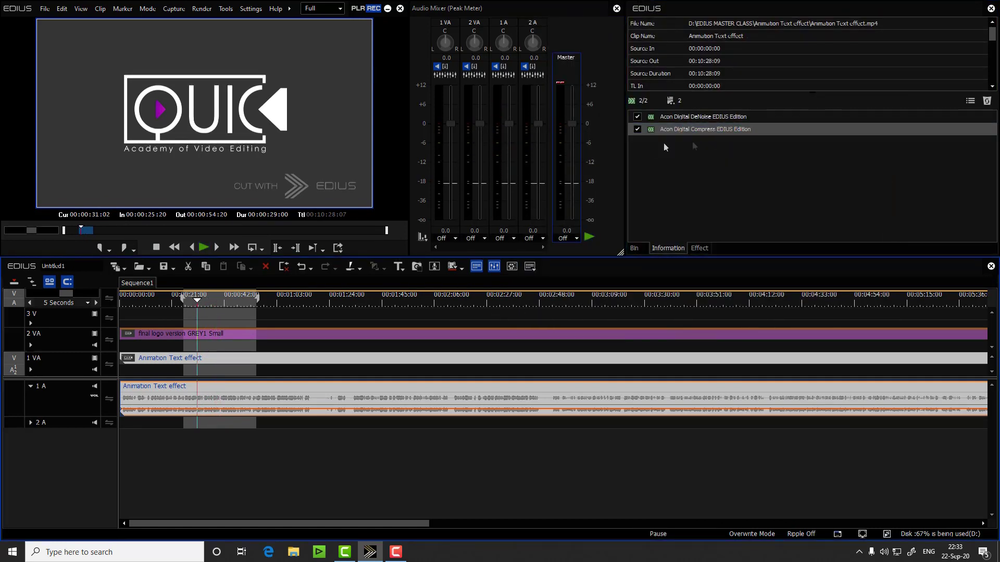
Reopen the Compress filter's settings, review its factory presets, and apply the Fix Mic distance preset
{"action": "double_click", "coordinate": [710, 130]}
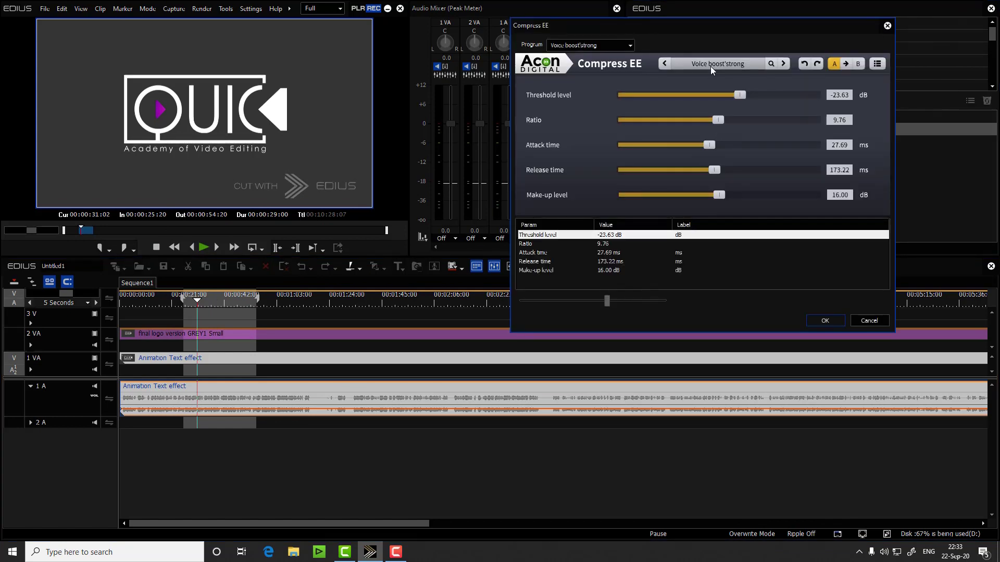
{"action": "left_click_drag", "start_coordinate": [638, 29], "coordinate": [694, 29]}
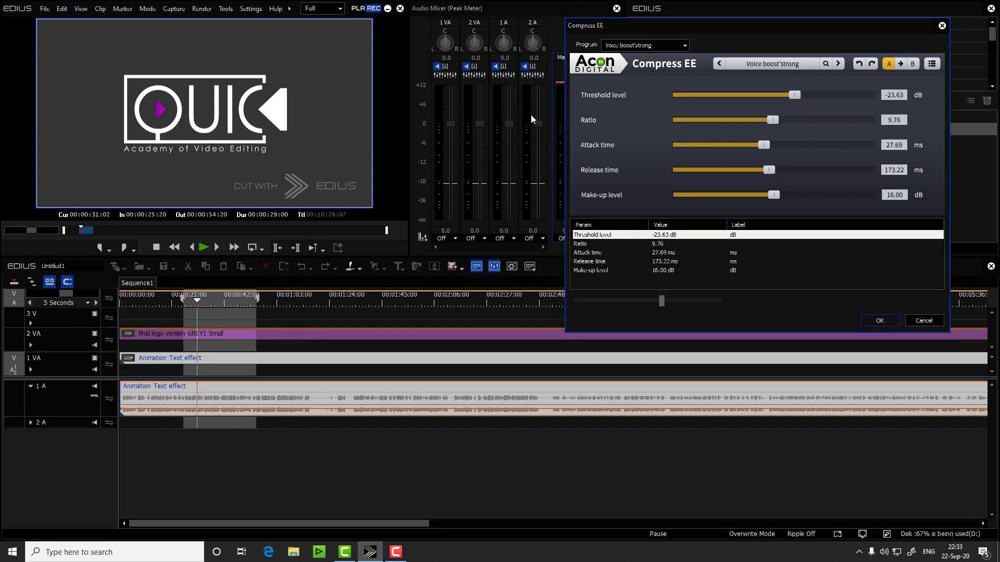
{"action": "left_click", "coordinate": [779, 65]}
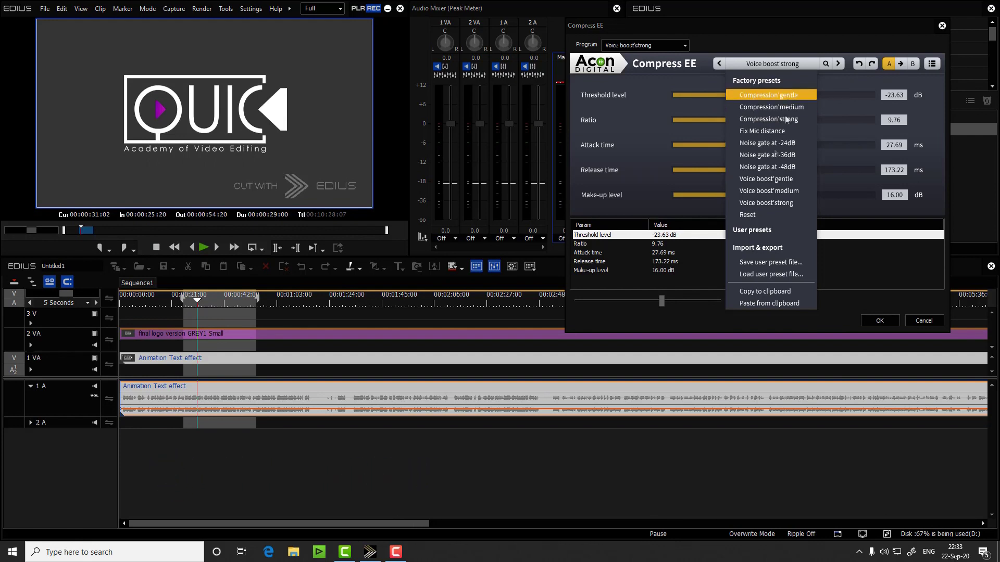
{"action": "left_click", "coordinate": [478, 314]}
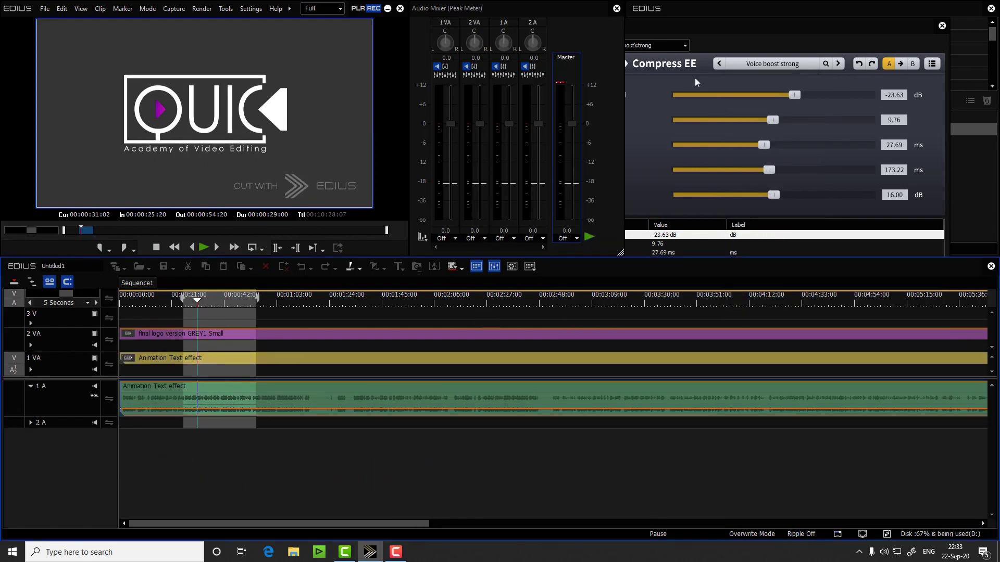
{"action": "left_click", "coordinate": [695, 34]}
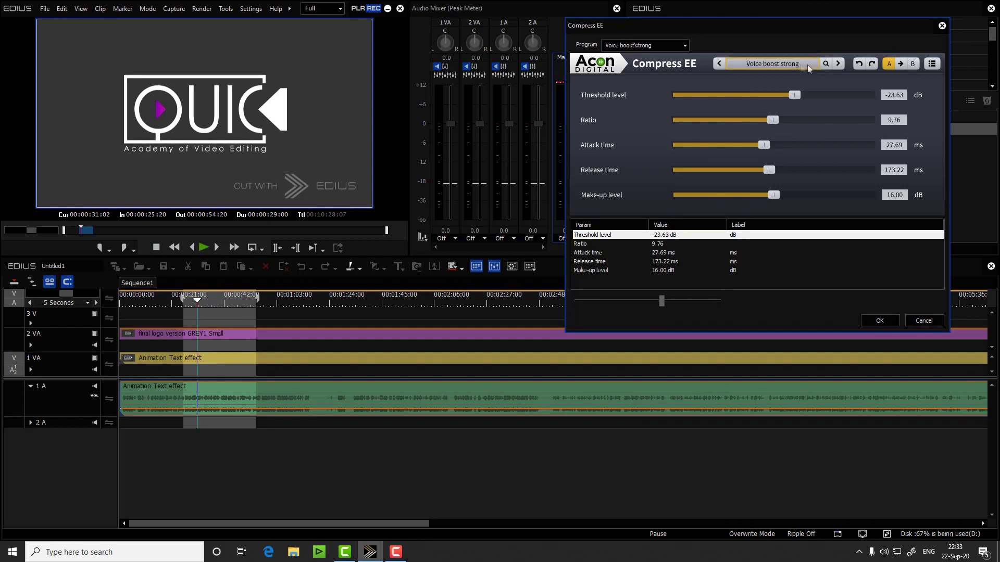
{"action": "left_click", "coordinate": [794, 64]}
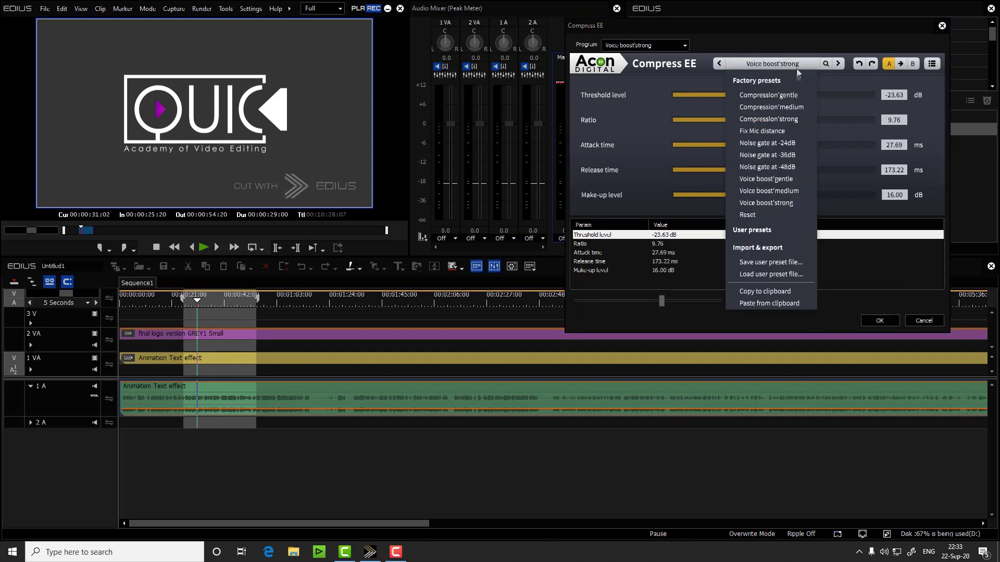
{"action": "left_click", "coordinate": [788, 130]}
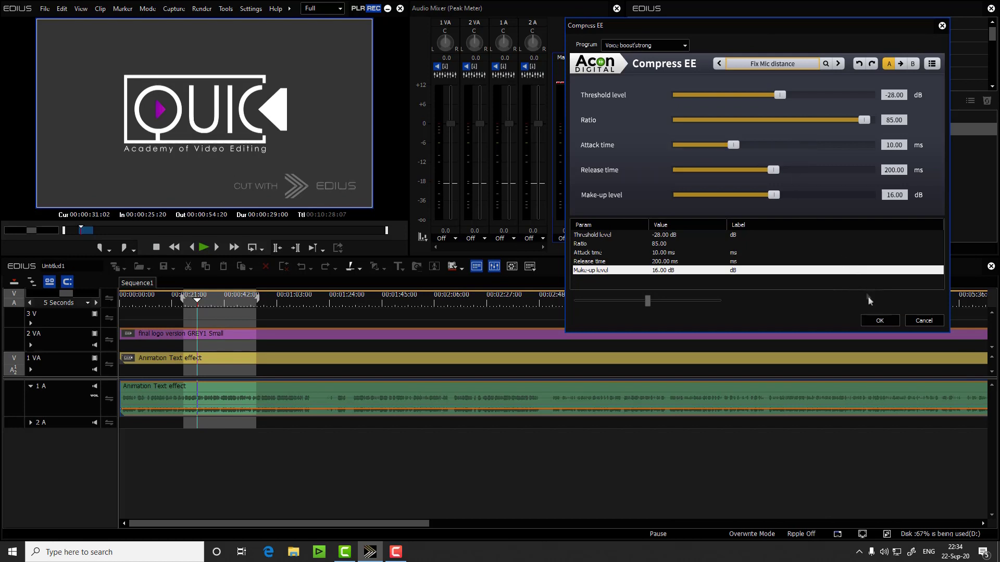
{"action": "left_click", "coordinate": [880, 319]}
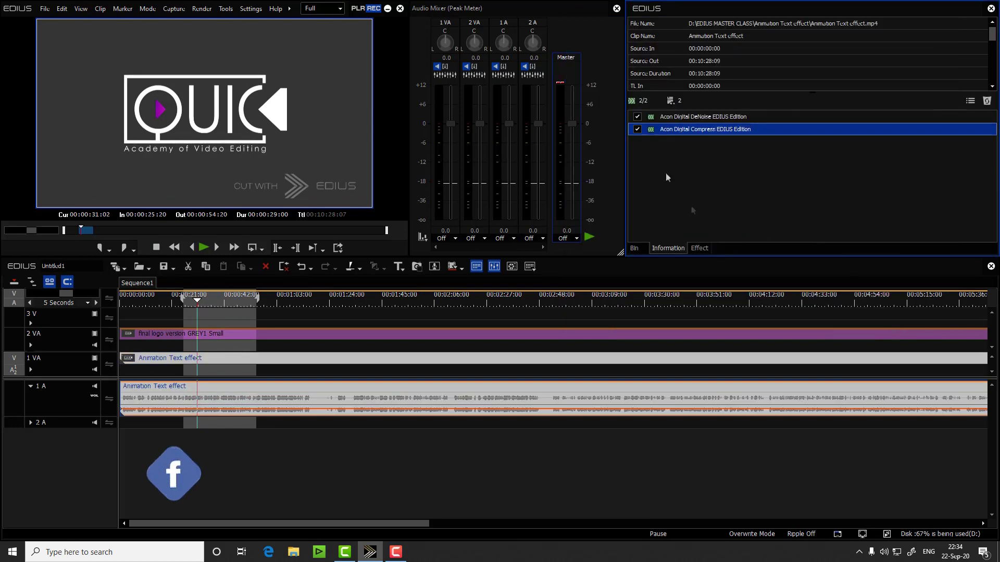
Display the Limit EE presets in the Acon Digital audio filters and play the clip to hear its current sound
{"action": "left_click", "coordinate": [703, 249]}
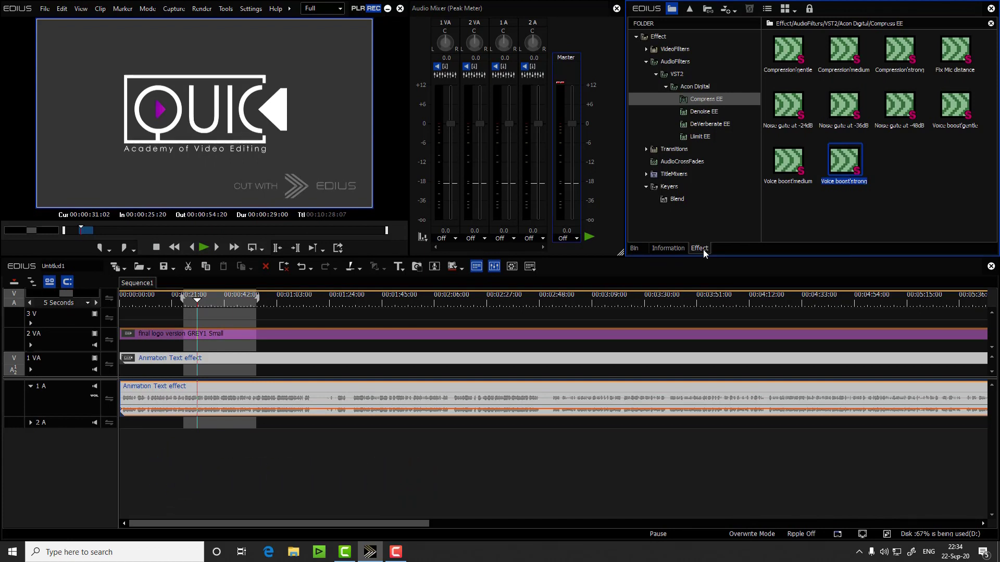
{"action": "left_click", "coordinate": [710, 139]}
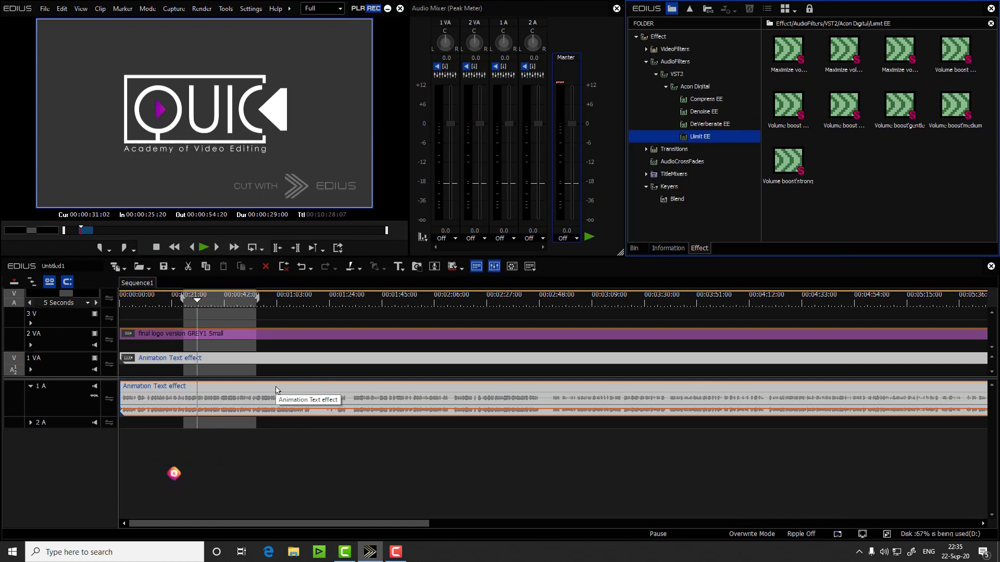
{"action": "key", "text": "space"}
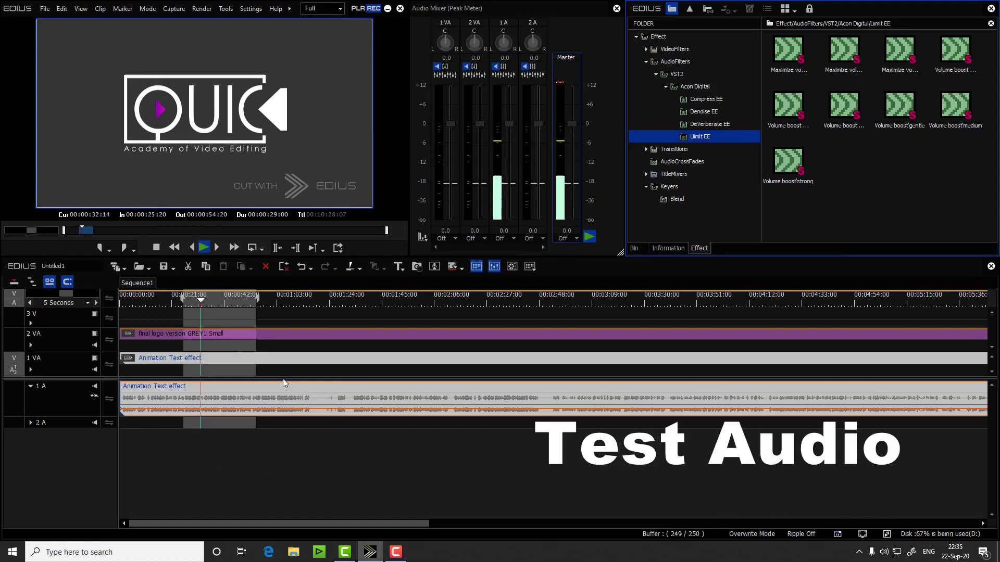
Remove the Acon Digital Compress filter from the clip and apply the Limit EE preset Volume boost'strong to the track 1 A audio
{"action": "left_click", "coordinate": [682, 249]}
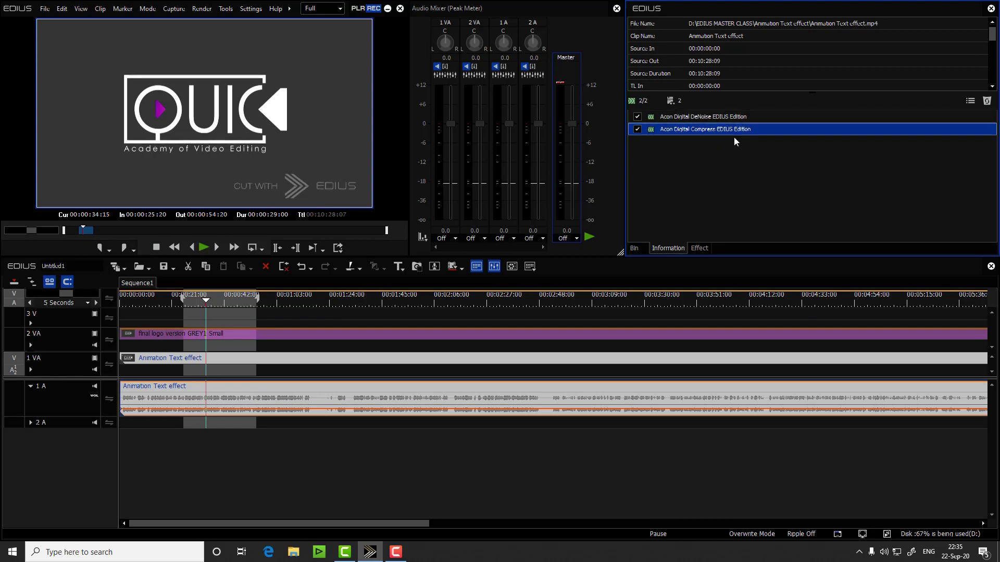
{"action": "key", "text": "Delete"}
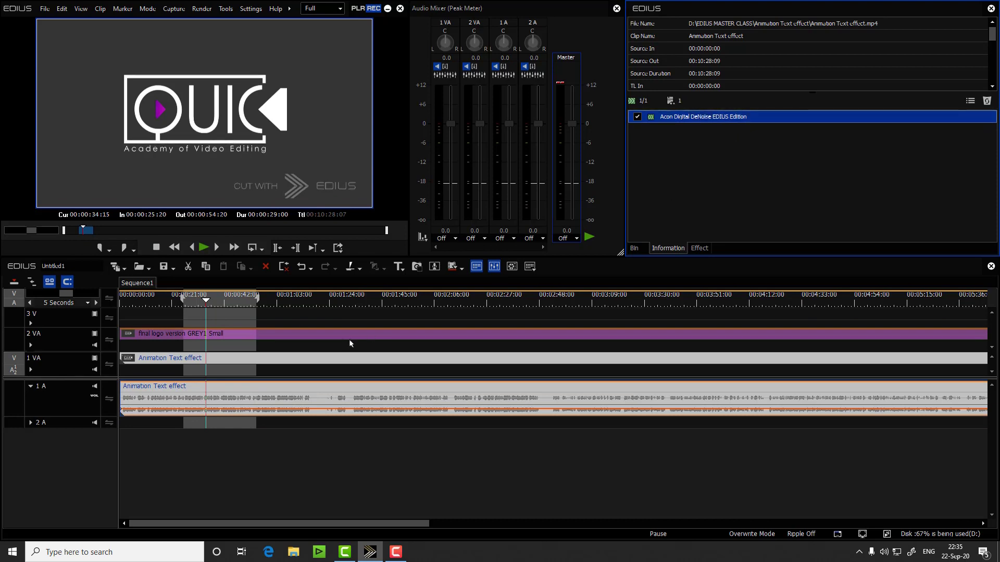
{"action": "left_click", "coordinate": [700, 248]}
{"action": "left_click_drag", "start_coordinate": [800, 166], "coordinate": [222, 392]}
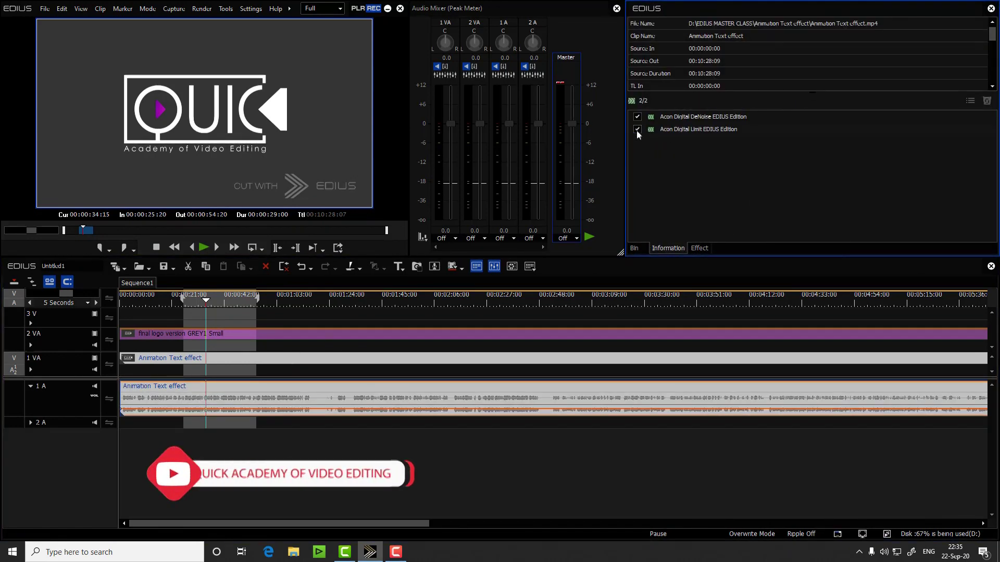
Disable the Acon Digital Limit filter and play the marked section from 00:00:25:20 to hear the sound without it
{"action": "left_click", "coordinate": [637, 129]}
{"action": "left_click", "coordinate": [189, 299]}
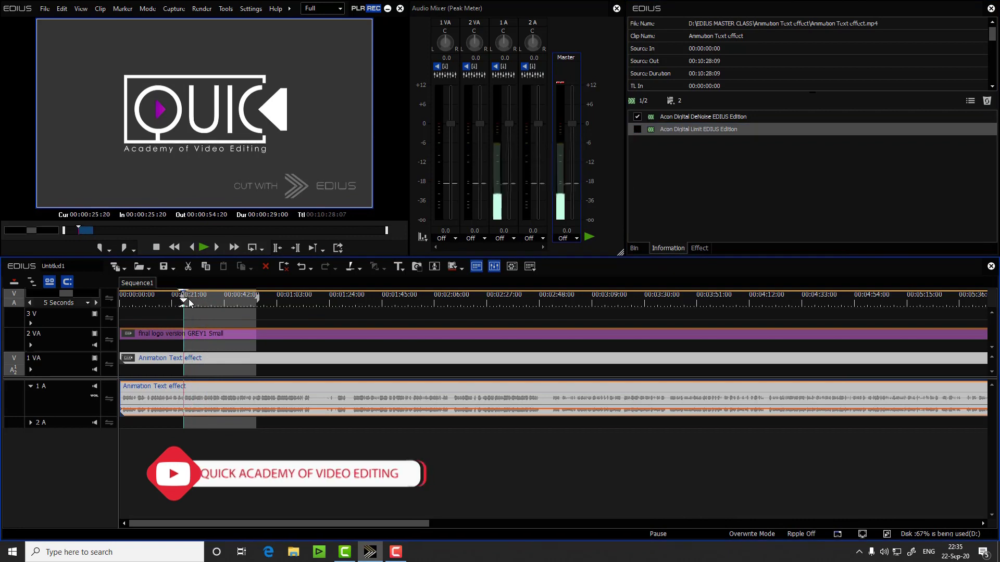
{"action": "key", "text": "space"}
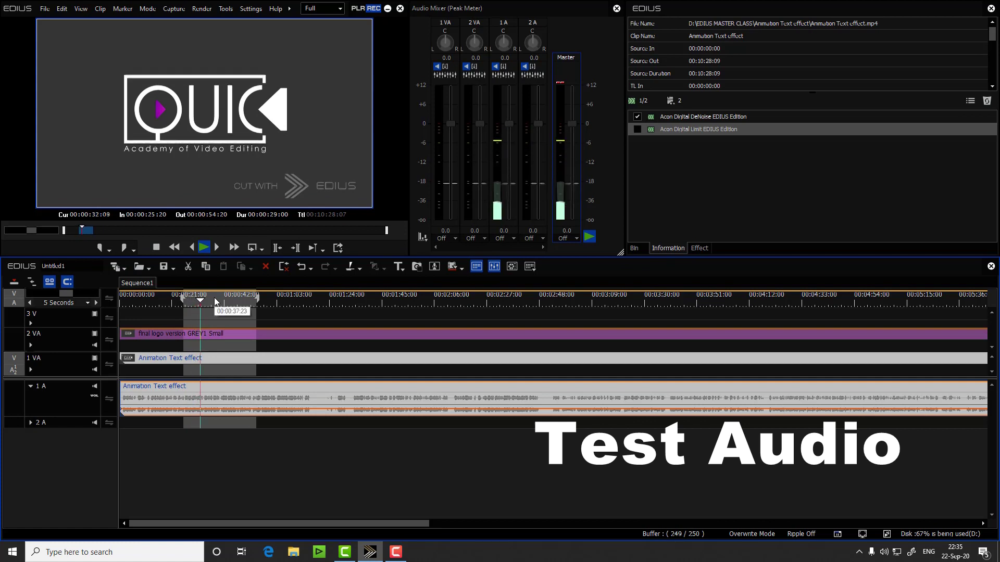
{"action": "key", "text": "space"}
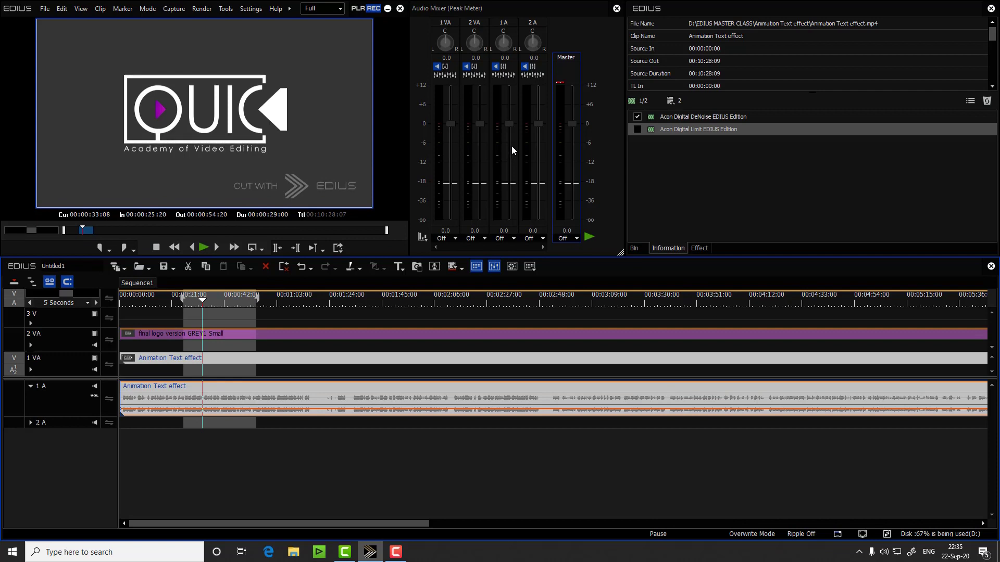
Move the whole volume rubber band of the track 1 A clip to a value of 200%
{"action": "right_click", "coordinate": [170, 412]}
{"action": "left_click", "coordinate": [232, 269]}
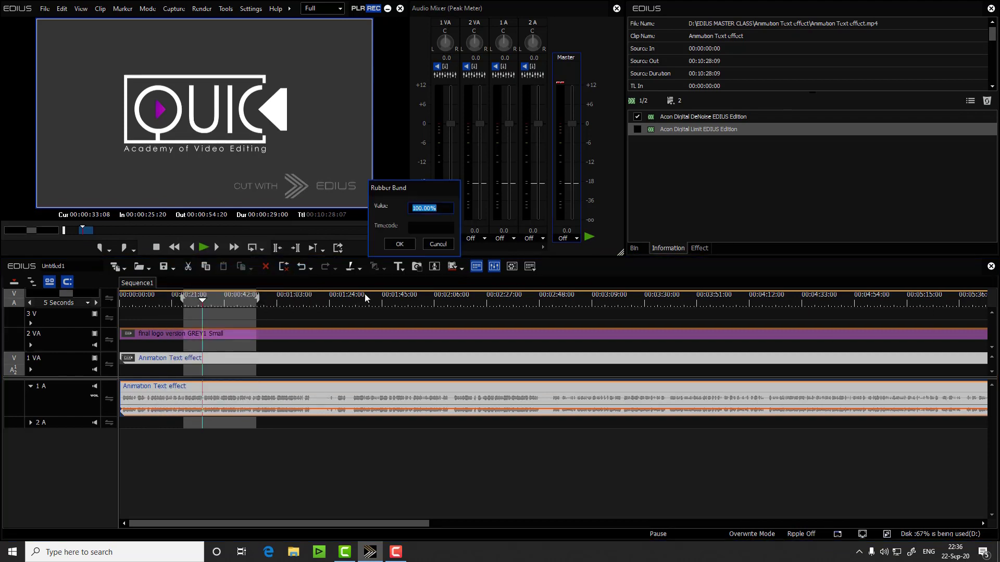
{"action": "type", "text": "200"}
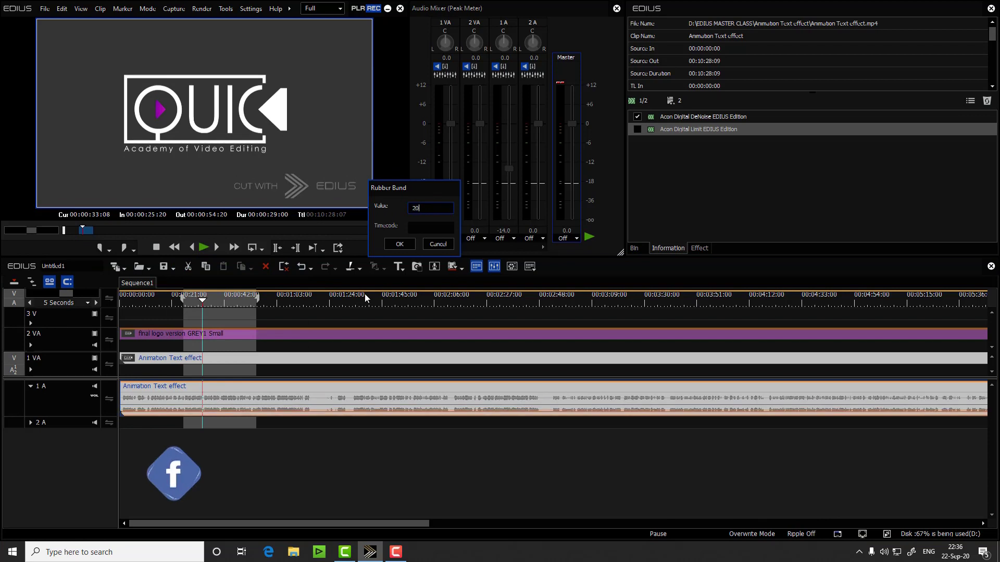
{"action": "key", "text": "Return"}
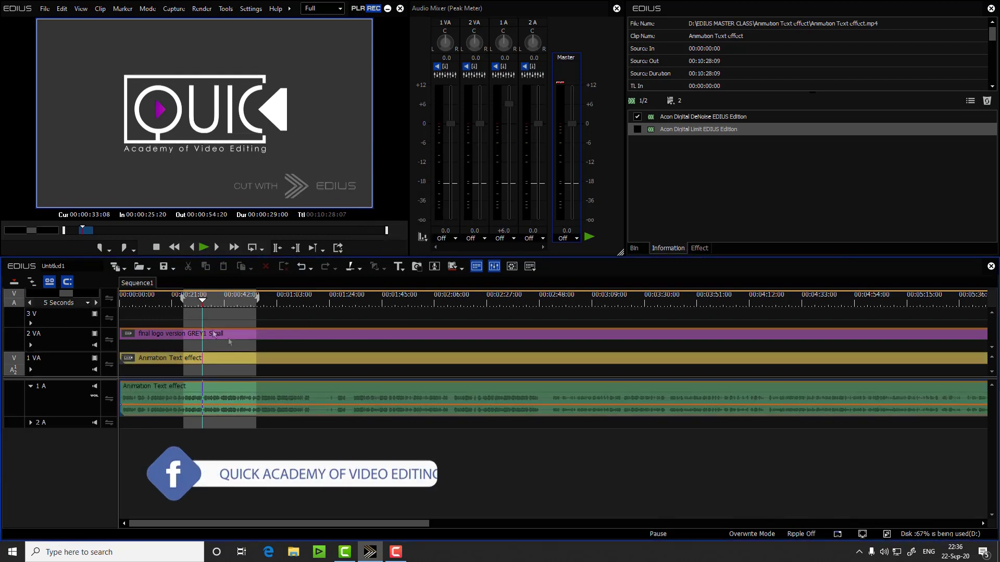
Play the marked section from 00:00:25:20 and check the raised track 1 A level on the audio mixer
{"action": "left_click_drag", "start_coordinate": [206, 306], "coordinate": [186, 301]}
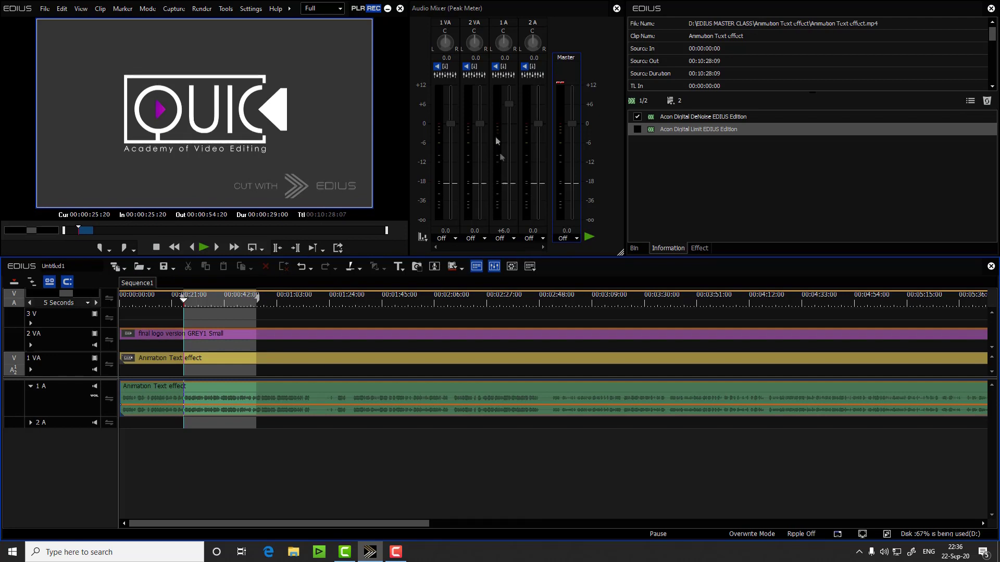
{"action": "left_click", "coordinate": [590, 238]}
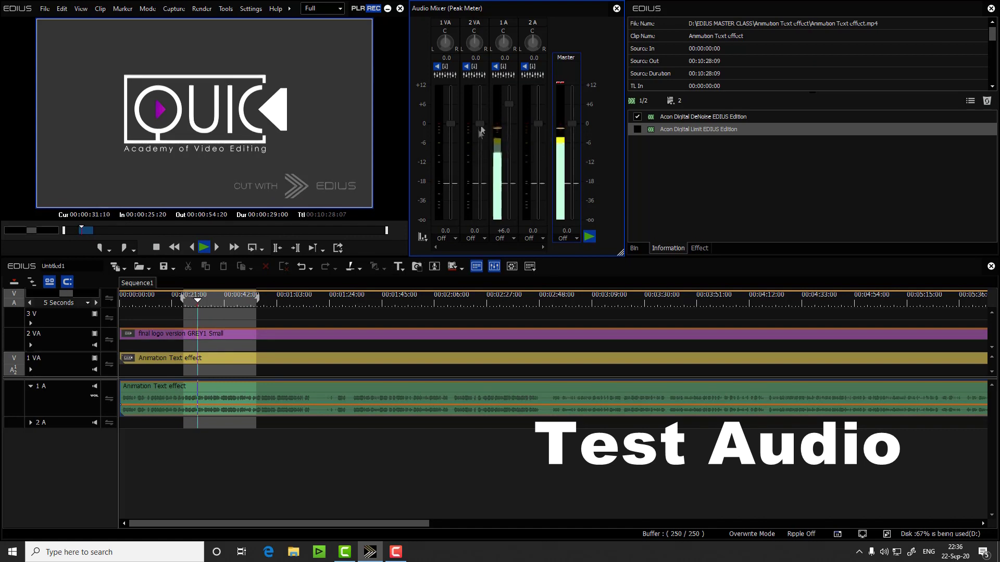
{"action": "left_click", "coordinate": [507, 100]}
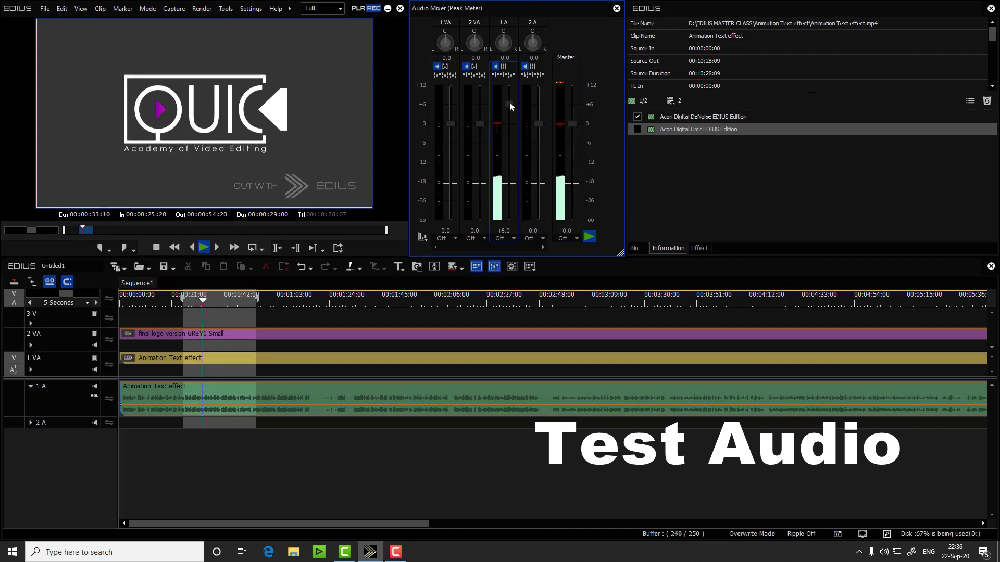
Move the whole volume rubber band of the track 1 A clip to 250% during playback, and stop after listening
{"action": "right_click", "coordinate": [327, 404]}
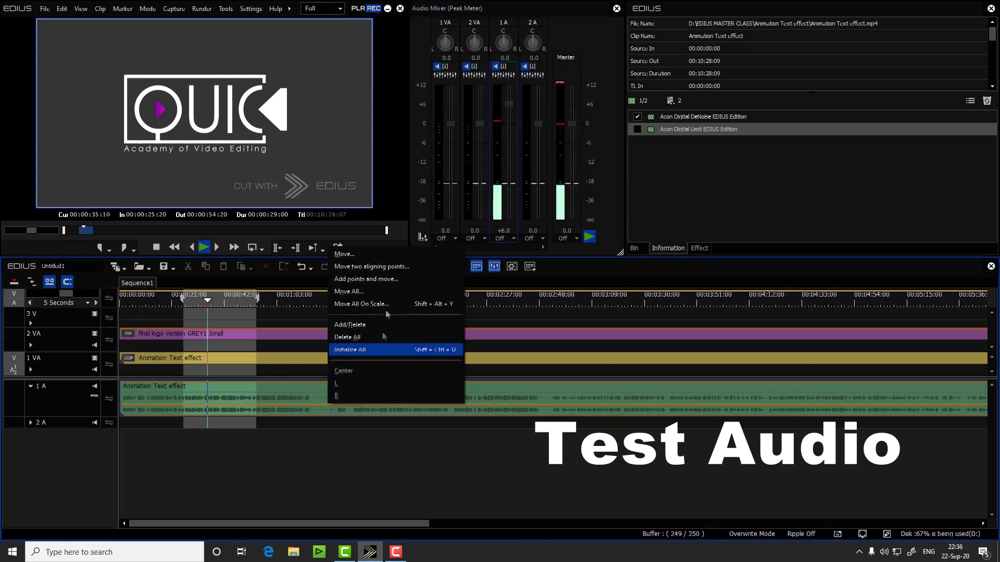
{"action": "left_click", "coordinate": [392, 259]}
{"action": "type", "text": "25"}
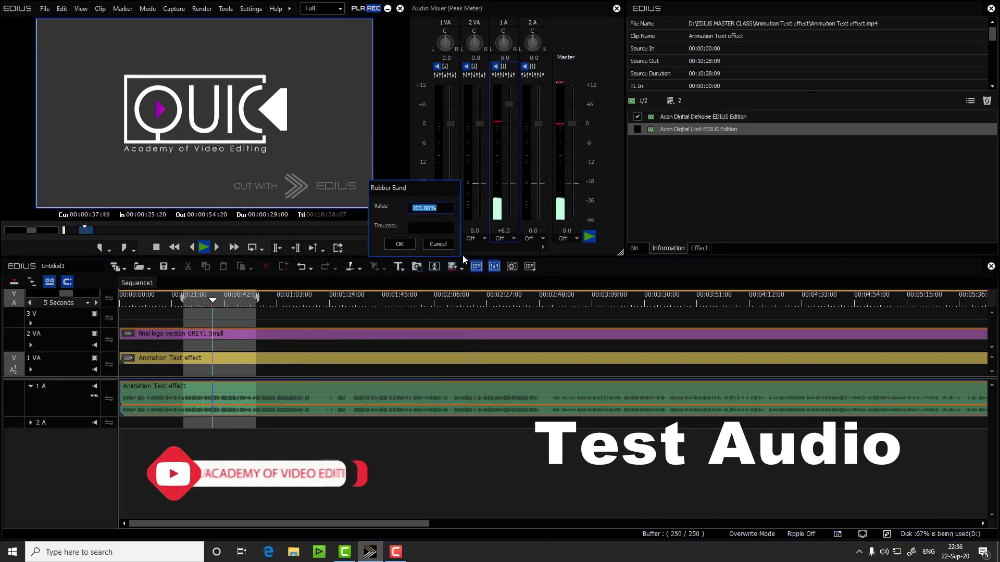
{"action": "key", "text": "Return"}
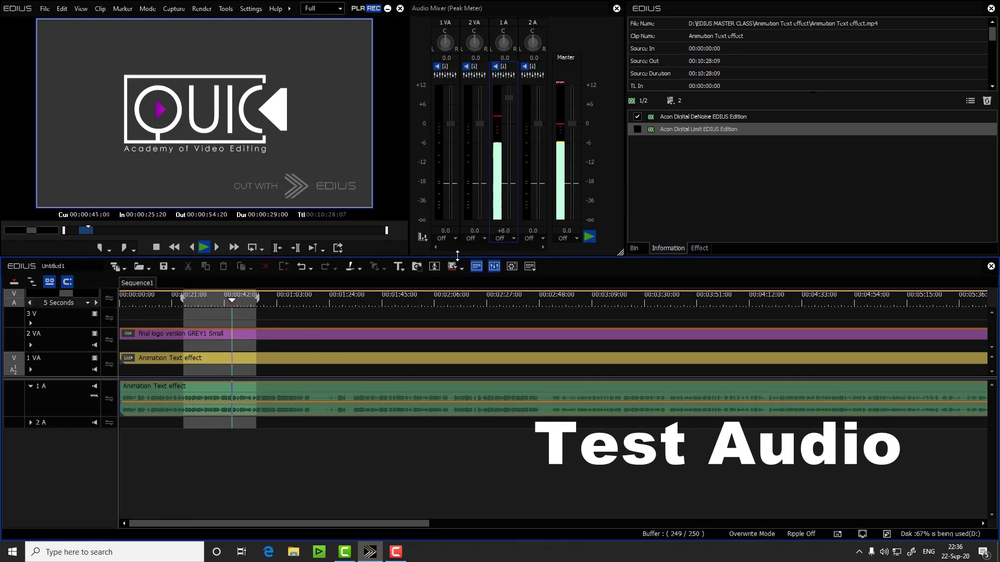
{"action": "key", "text": "space"}
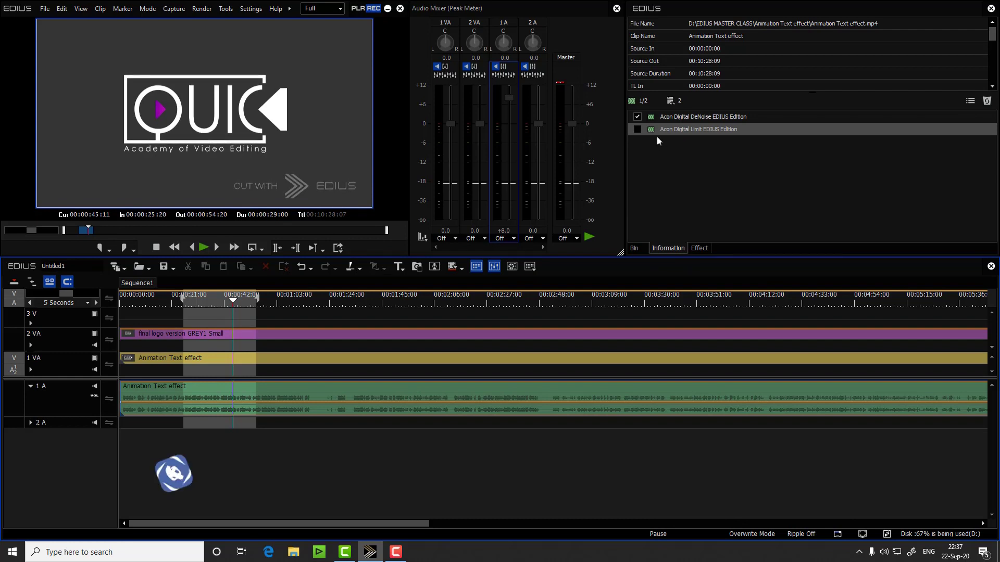
Re-enable the Acon Digital Limit filter and change its preset to Volume boost'medium
{"action": "left_click", "coordinate": [637, 130]}
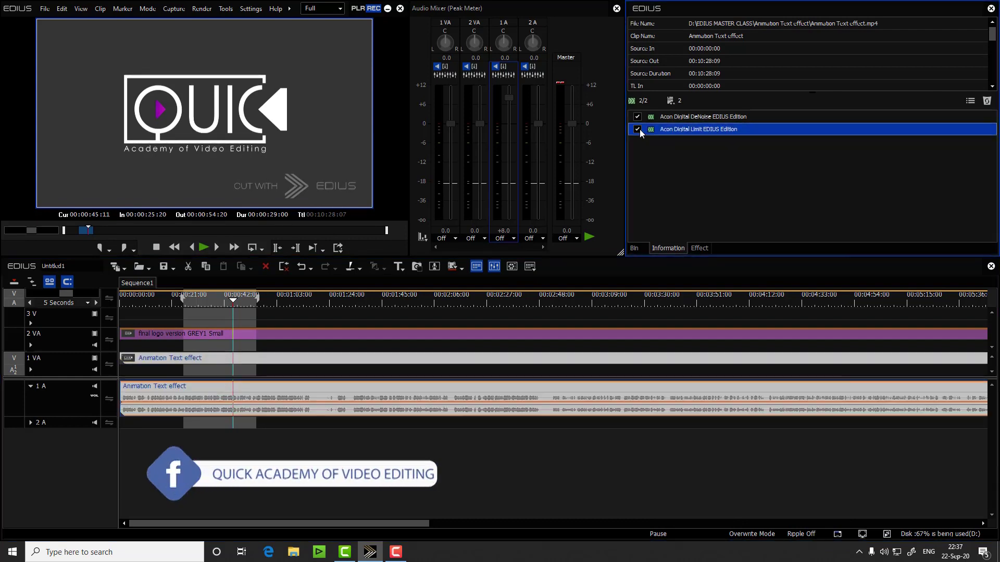
{"action": "double_click", "coordinate": [667, 130]}
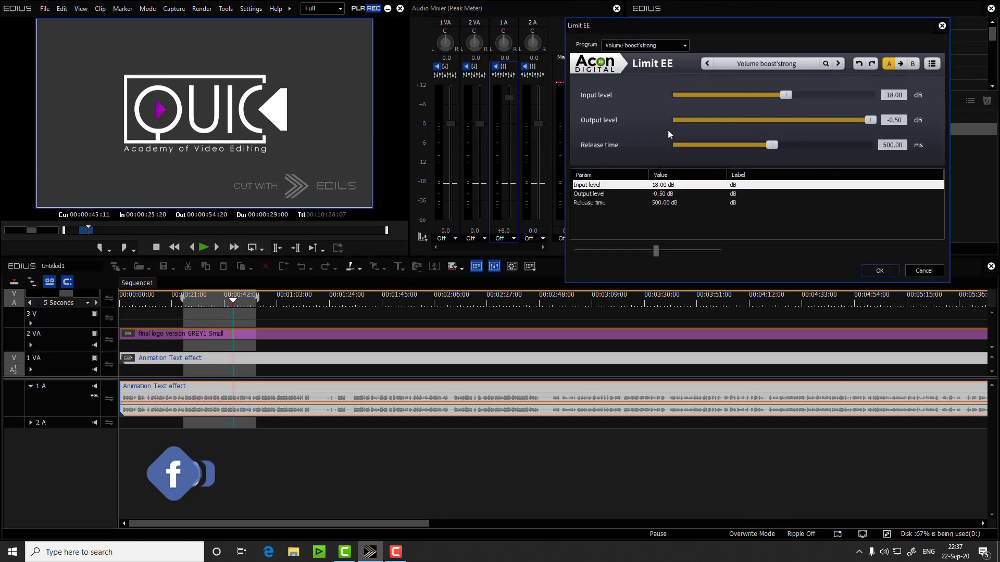
{"action": "left_click", "coordinate": [769, 64]}
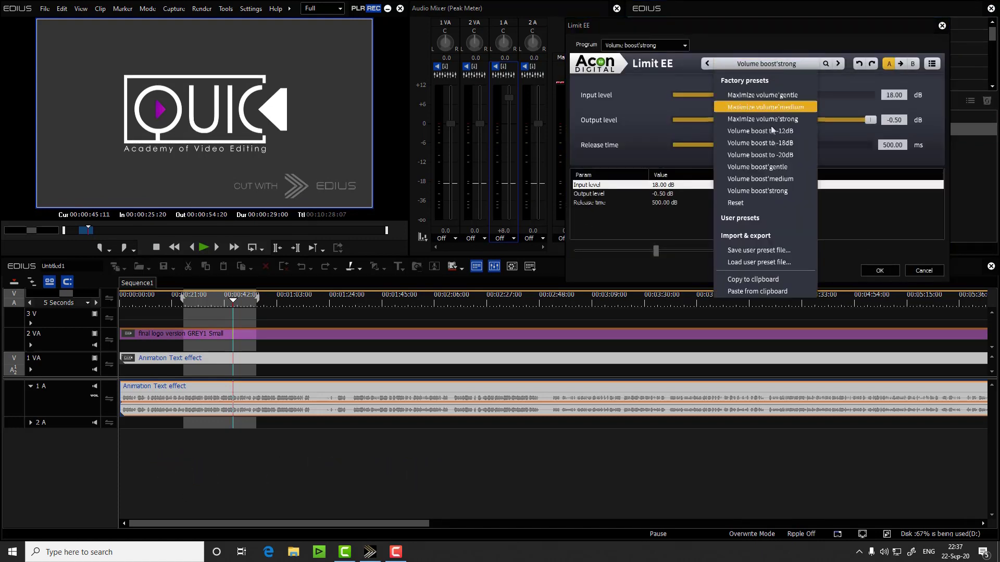
{"action": "left_click", "coordinate": [772, 179]}
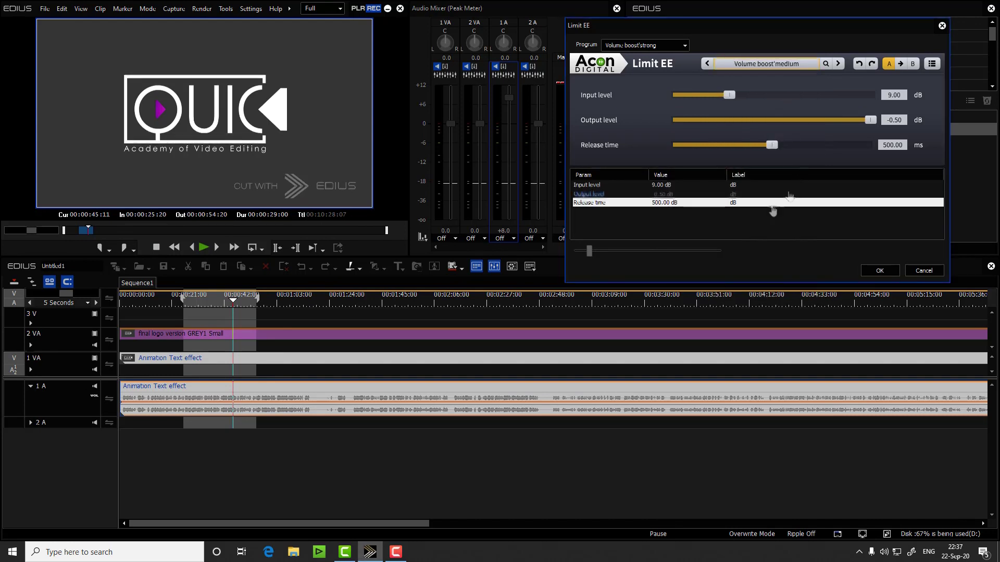
Play the marked section from 00:00:25:20 to hear the Volume boost'medium preset, and accept the Limit EE settings
{"action": "left_click", "coordinate": [191, 305]}
{"action": "left_click_drag", "start_coordinate": [191, 306], "coordinate": [185, 305]}
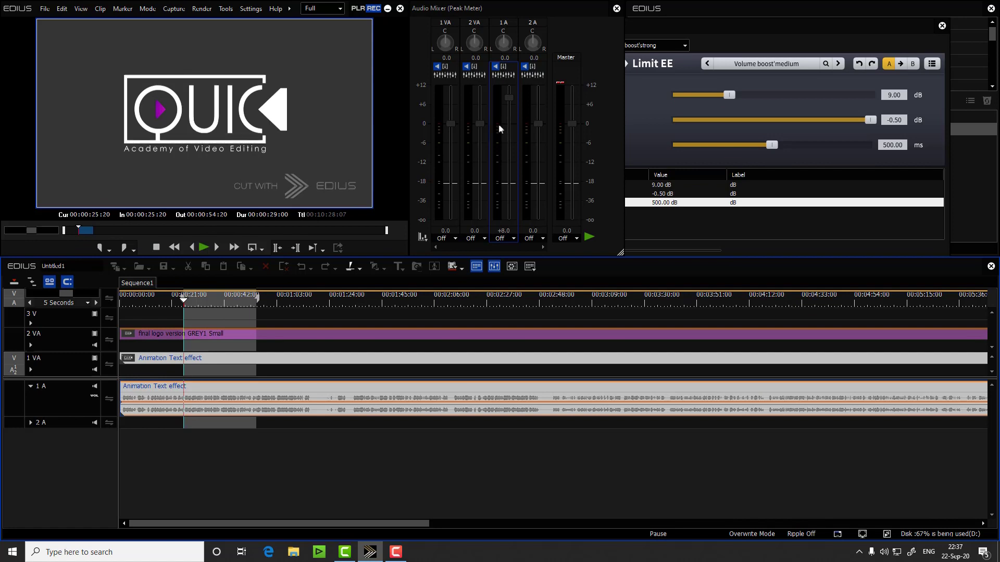
{"action": "left_click", "coordinate": [589, 237]}
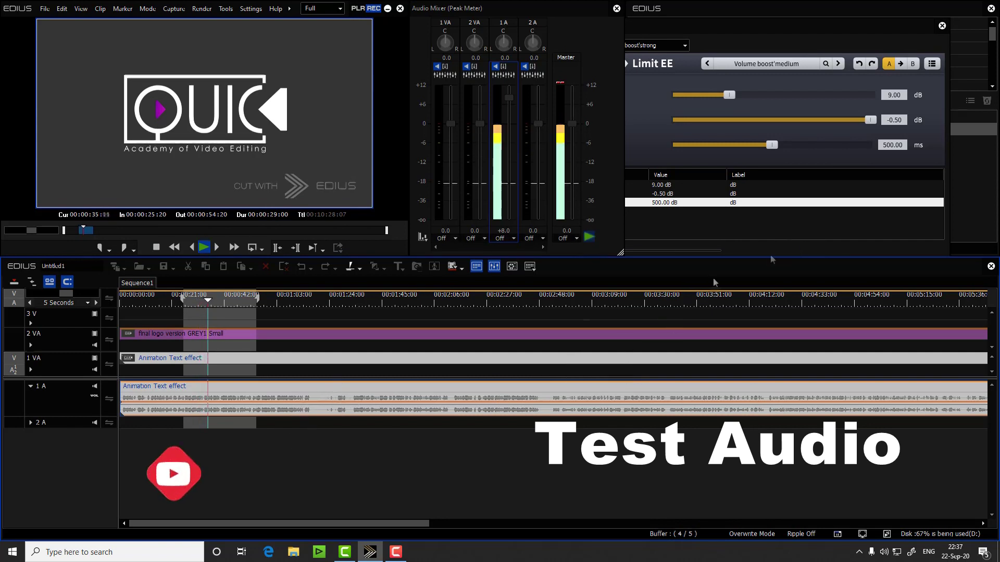
{"action": "key", "text": "space"}
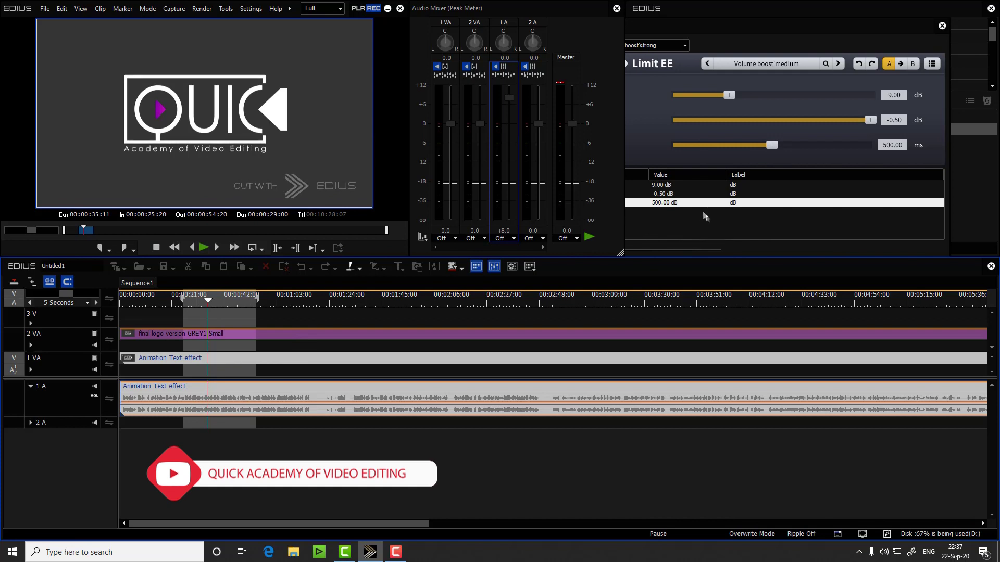
{"action": "left_click", "coordinate": [715, 233]}
{"action": "left_click", "coordinate": [880, 272]}
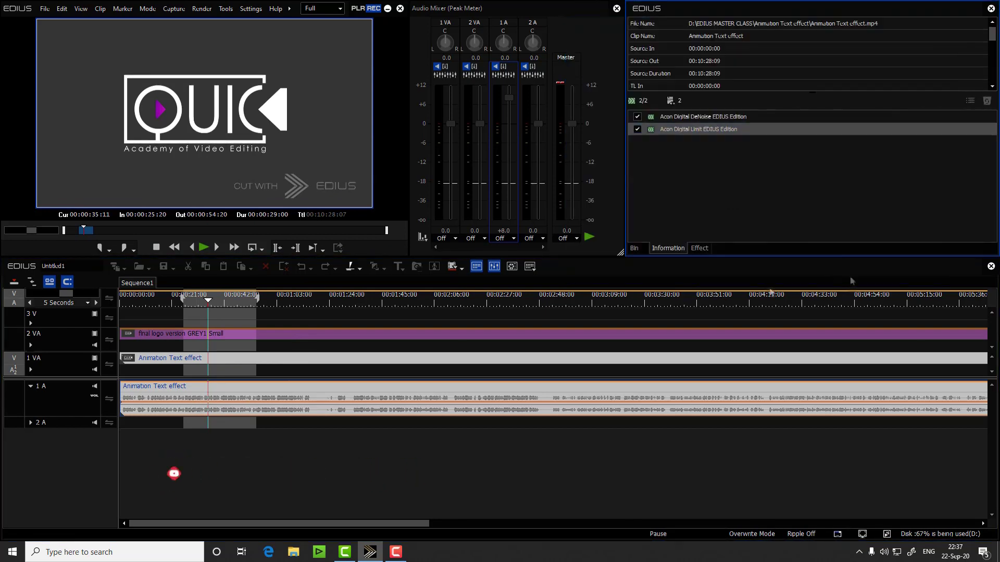
Move the whole volume rubber band of the track 1 A clip to a value of 350%
{"action": "right_click", "coordinate": [196, 408]}
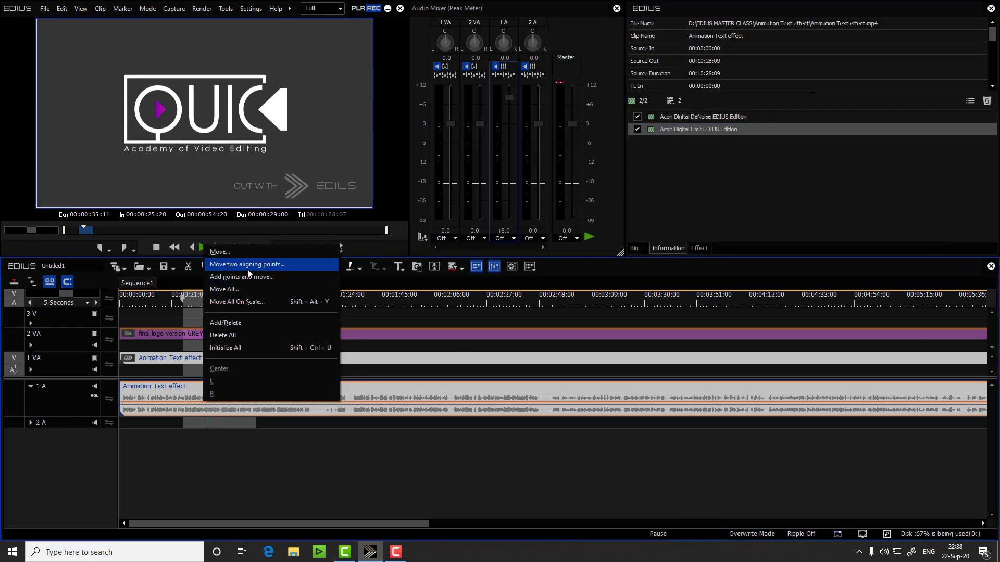
{"action": "left_click", "coordinate": [224, 258]}
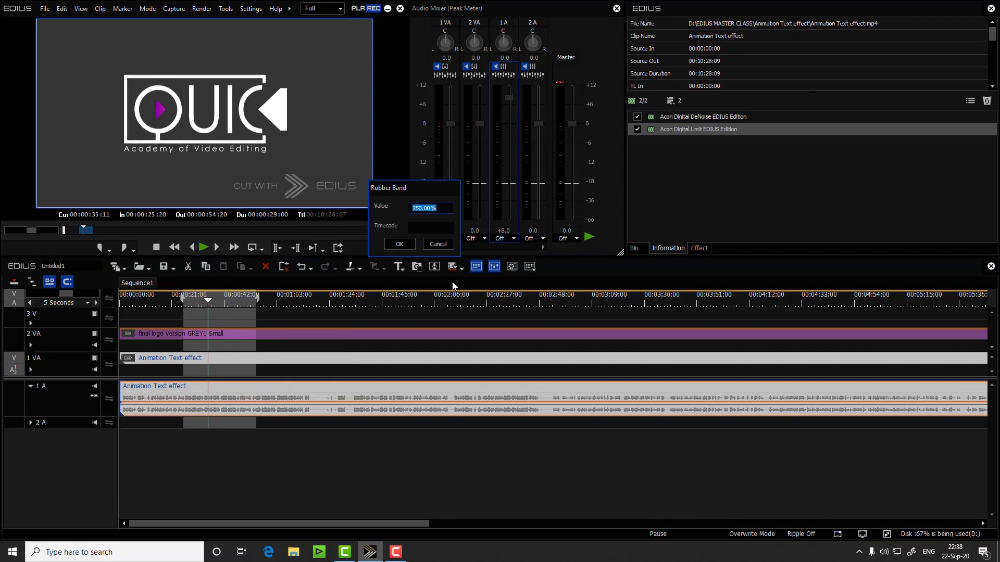
{"action": "type", "text": "500"}
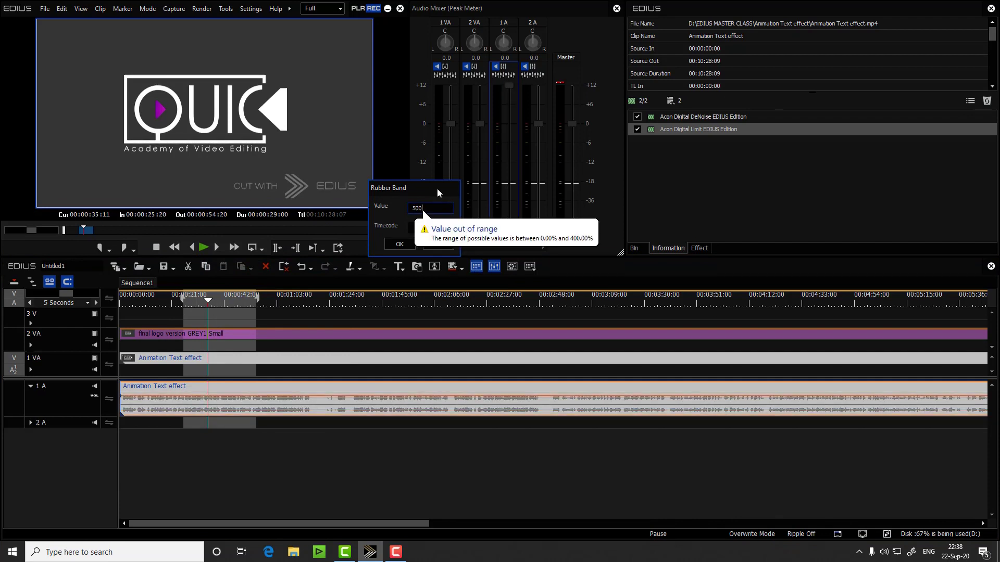
{"action": "double_click", "coordinate": [416, 208]}
{"action": "type", "text": "350"}
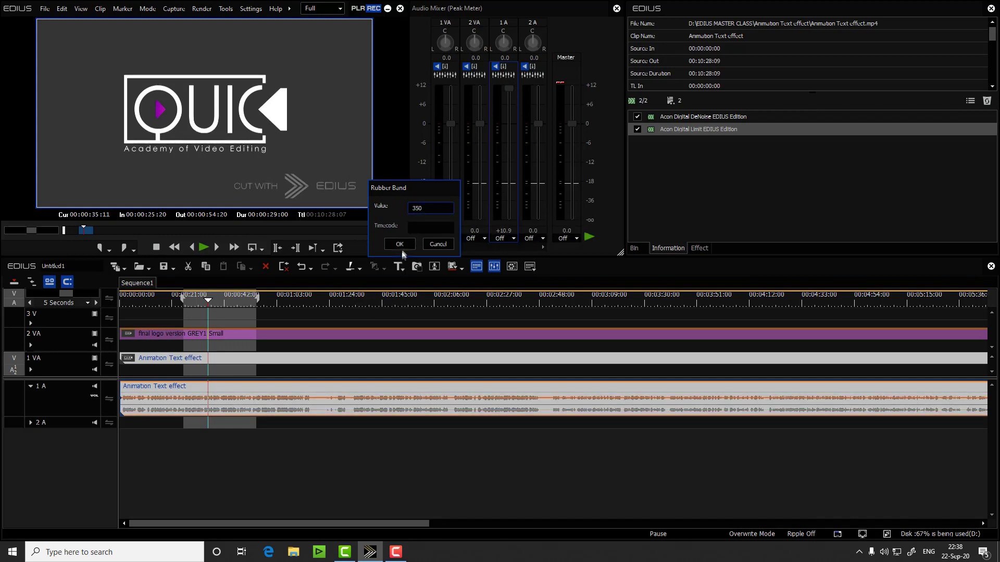
{"action": "left_click", "coordinate": [400, 245]}
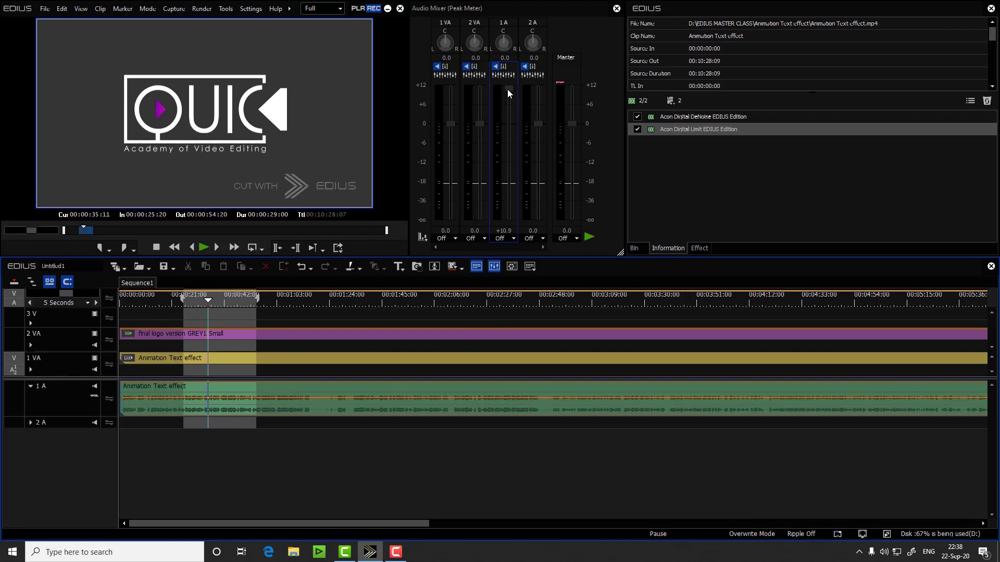
Play the start of the marked section with the Limit filter active and check the track 1 A level on the audio mixer
{"action": "left_click", "coordinate": [186, 302]}
{"action": "key", "text": "space"}
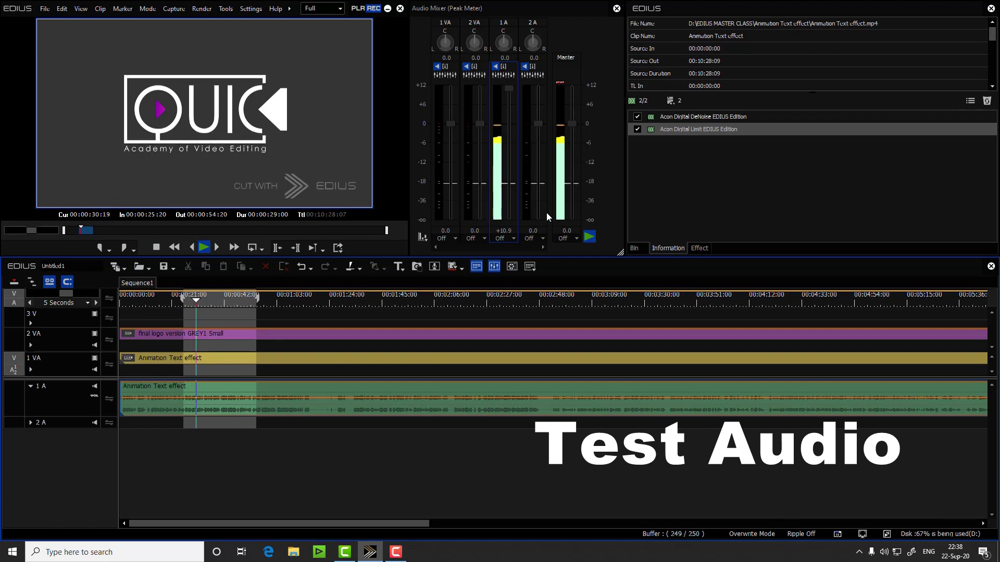
{"action": "key", "text": "space"}
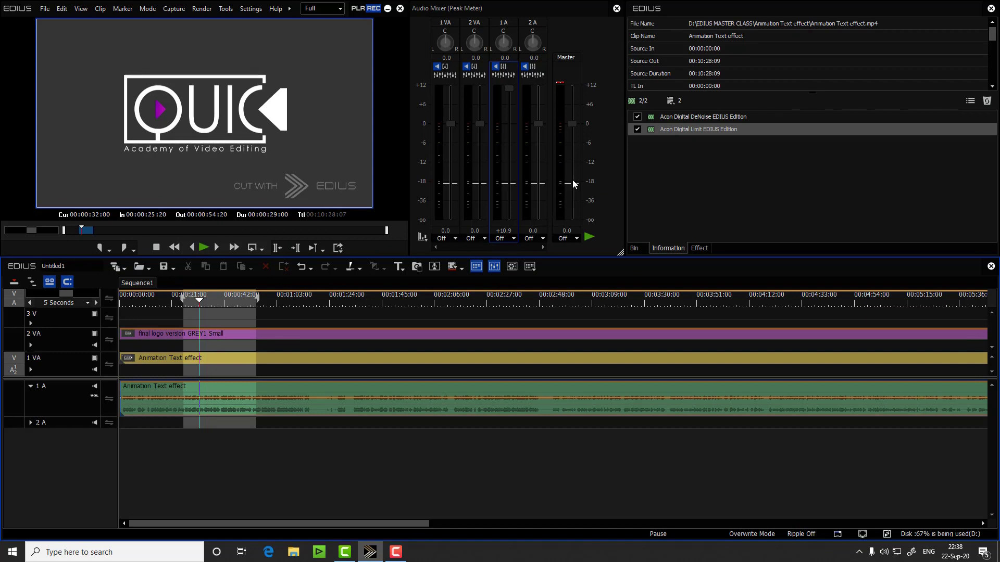
Adjust the Acon Digital DeNoise filter's settings on the Animation Text effect clip and accept them
{"action": "double_click", "coordinate": [705, 118]}
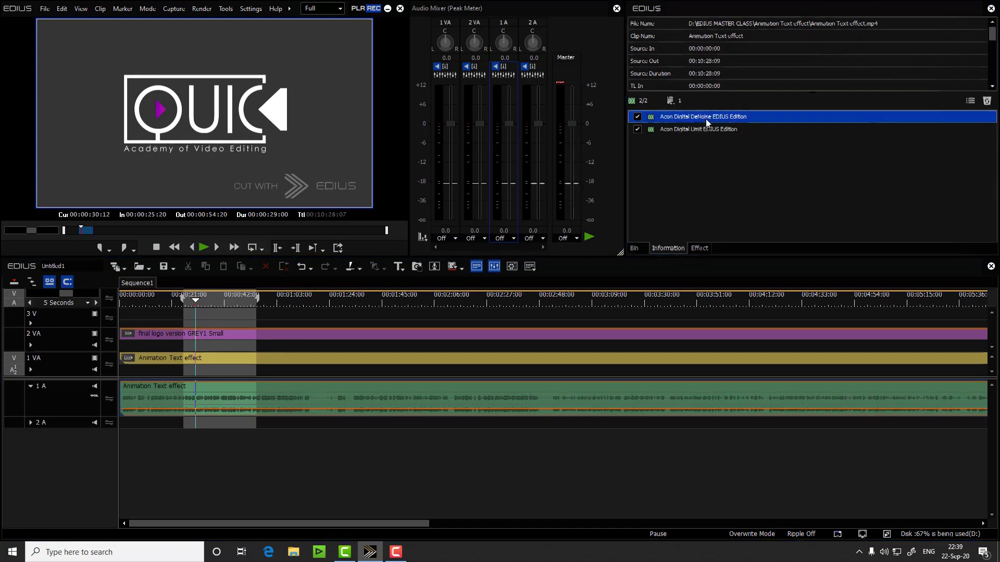
{"action": "left_click_drag", "start_coordinate": [755, 98], "coordinate": [796, 98]}
{"action": "left_click", "coordinate": [882, 270]}
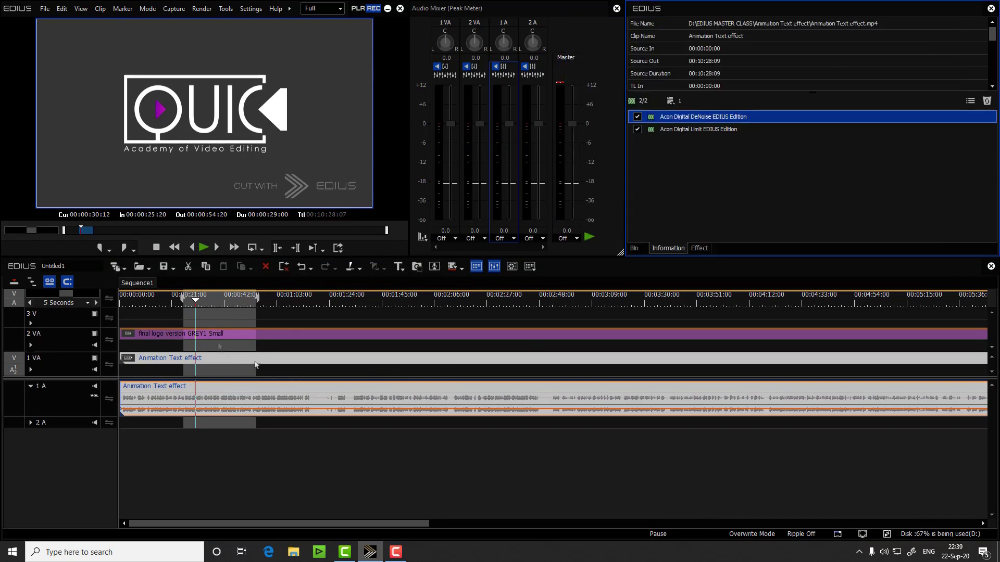
Play the marked section from its In point at 00:00:25:20 to hear the DeNoise and Limit filters together
{"action": "left_click", "coordinate": [193, 304]}
{"action": "key", "text": "q"}
{"action": "key", "text": "space"}
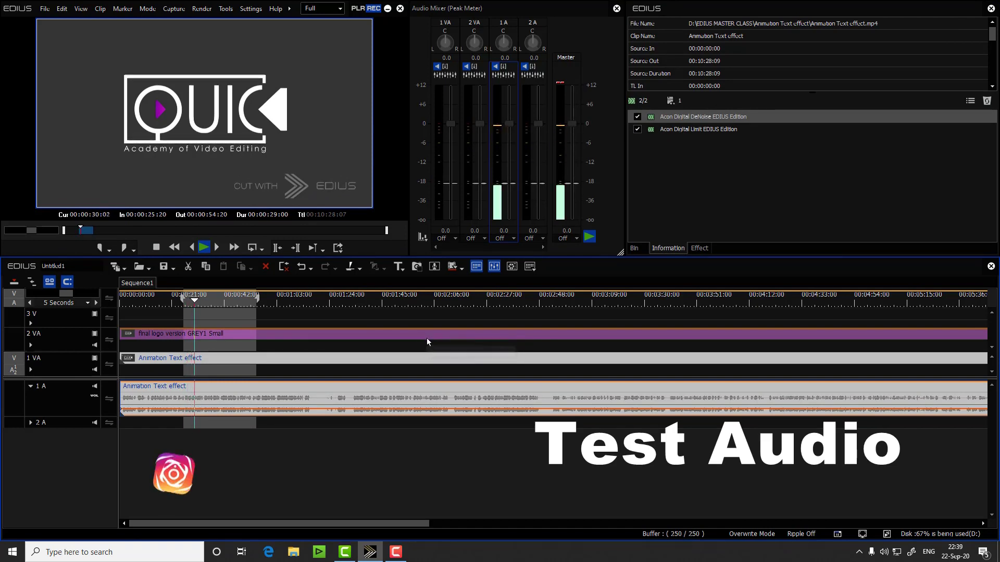
{"action": "key", "text": "space"}
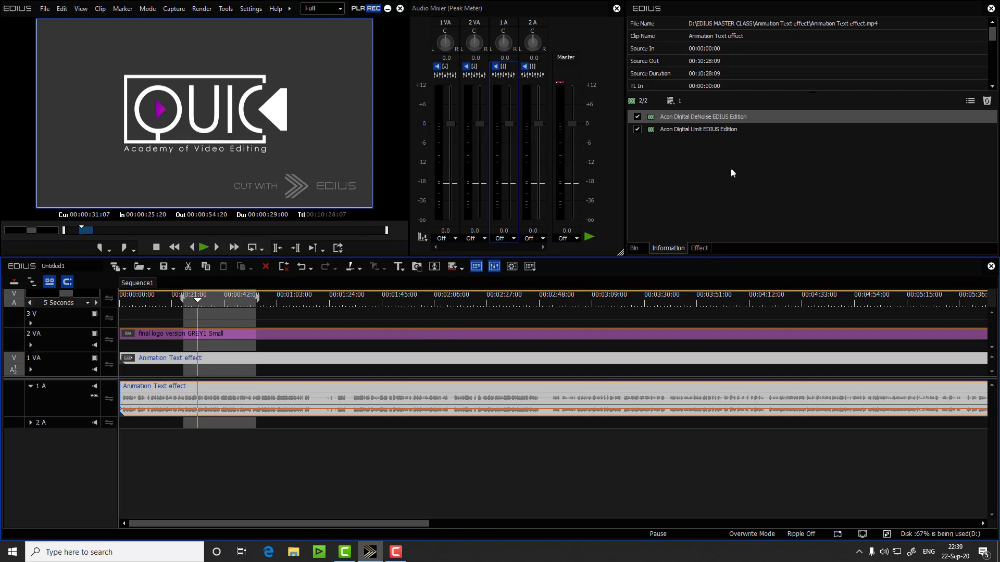
Review the Limit EE factory presets and remove the Acon Digital Limit filter from the clip
{"action": "double_click", "coordinate": [728, 129]}
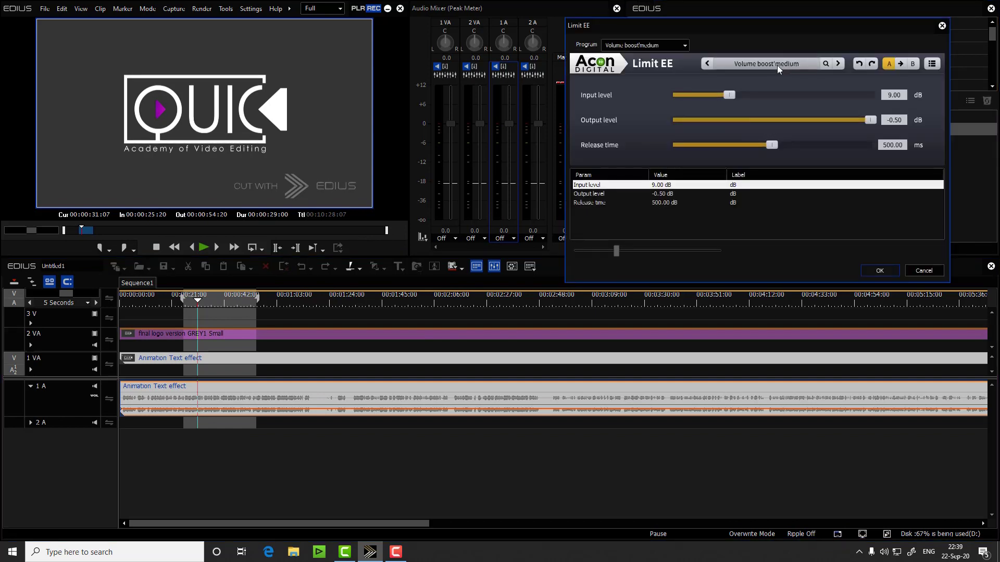
{"action": "left_click", "coordinate": [777, 64]}
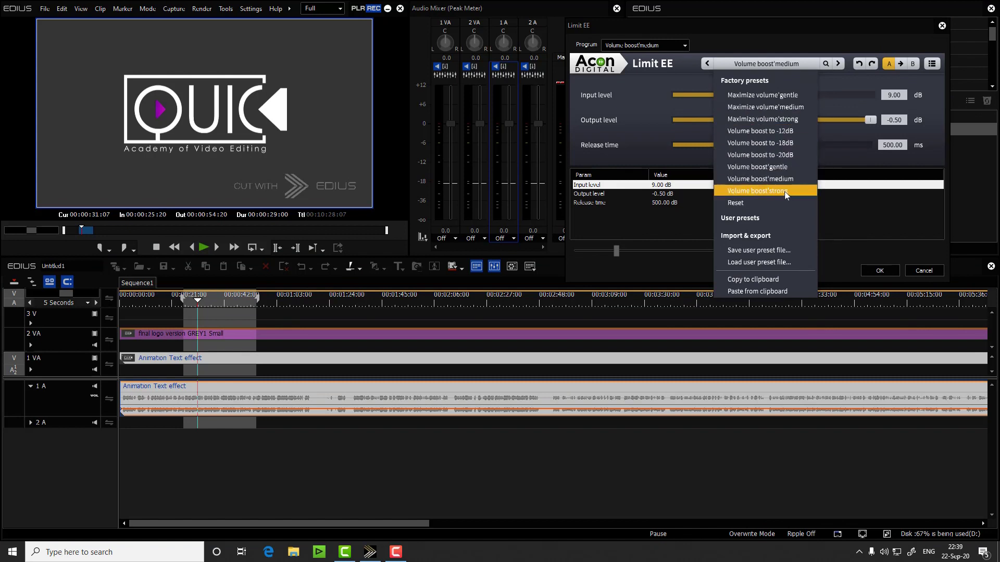
{"action": "left_click", "coordinate": [873, 274]}
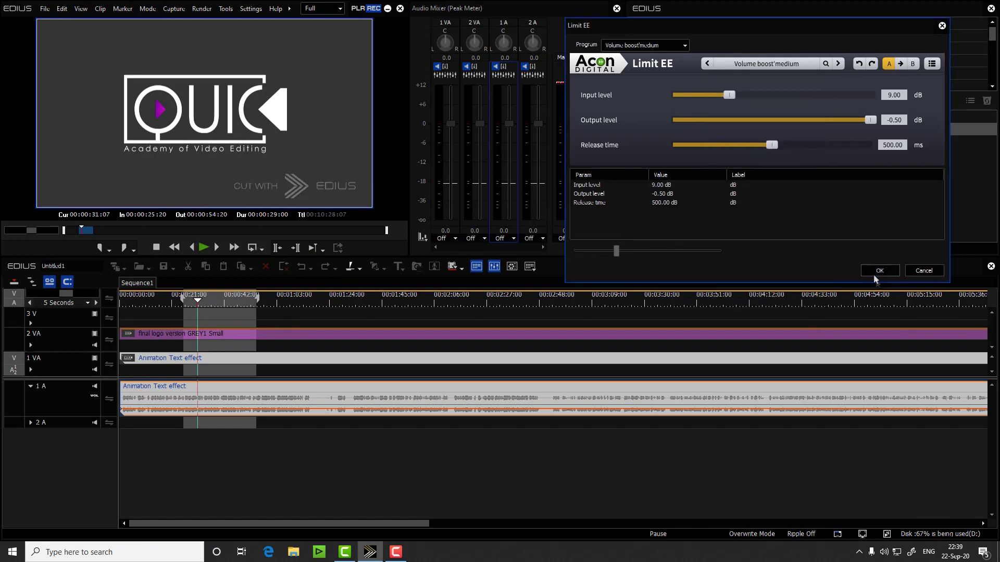
{"action": "left_click", "coordinate": [876, 273]}
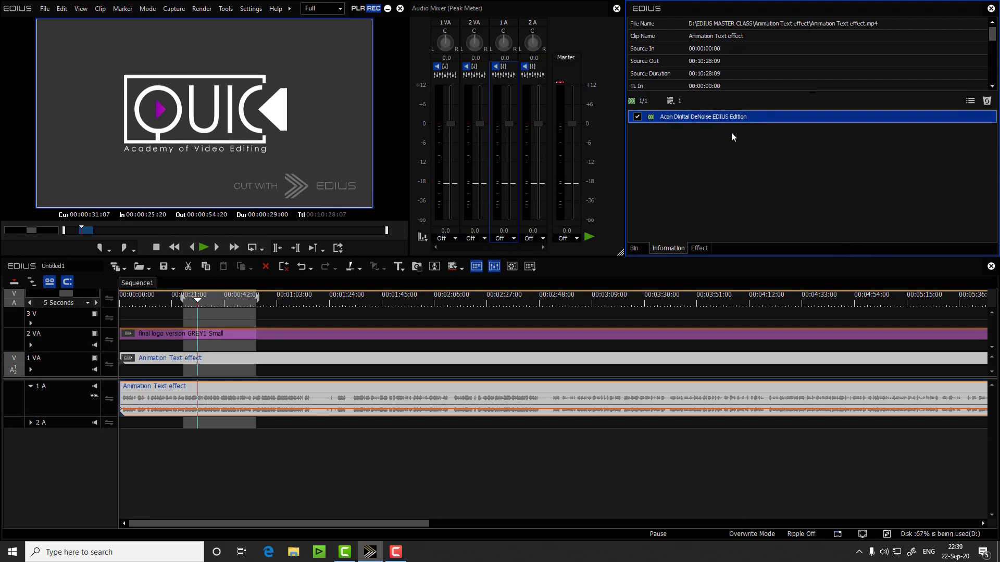
Apply the DeVerberate EE preset Fix room reverb'strong to the track 1 A audio, and switch the filter off and on again
{"action": "left_click", "coordinate": [707, 246]}
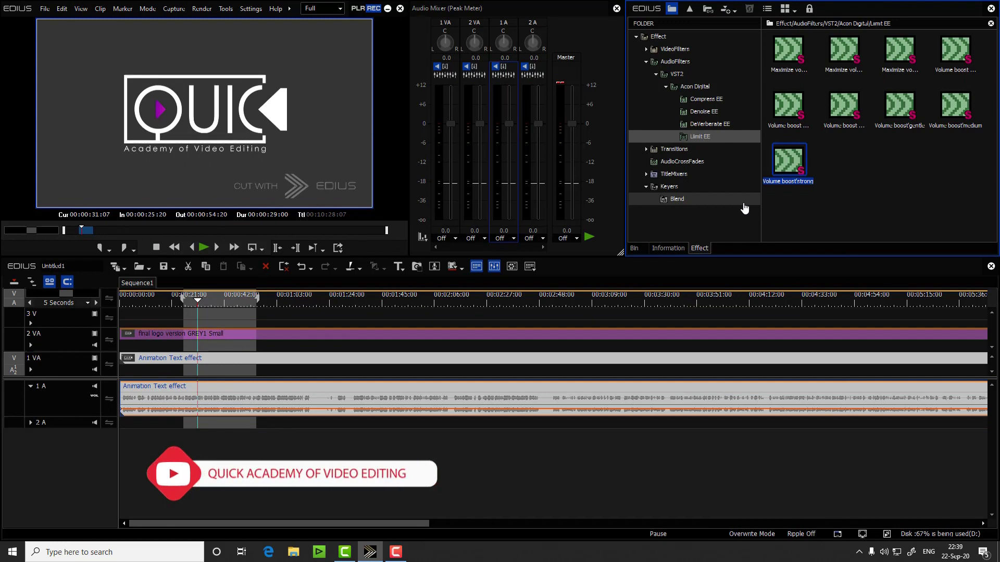
{"action": "left_click", "coordinate": [729, 130]}
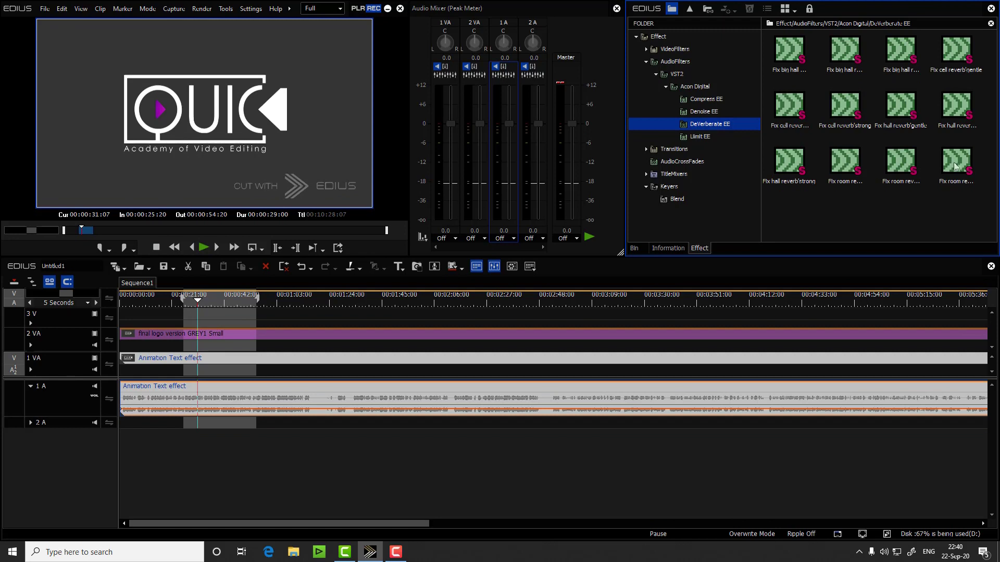
{"action": "left_click_drag", "start_coordinate": [958, 164], "coordinate": [273, 390]}
{"action": "left_click", "coordinate": [638, 130]}
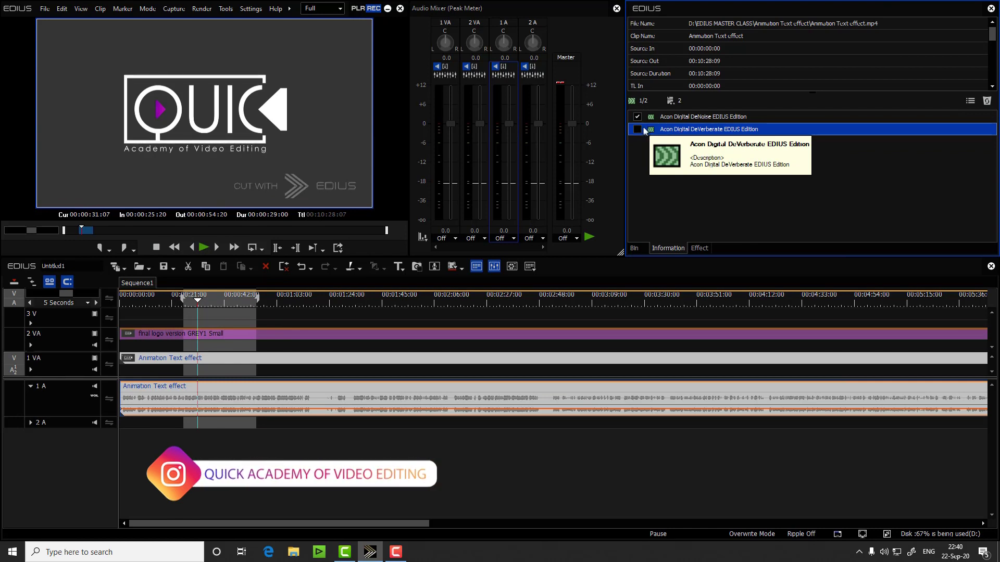
{"action": "left_click", "coordinate": [637, 130]}
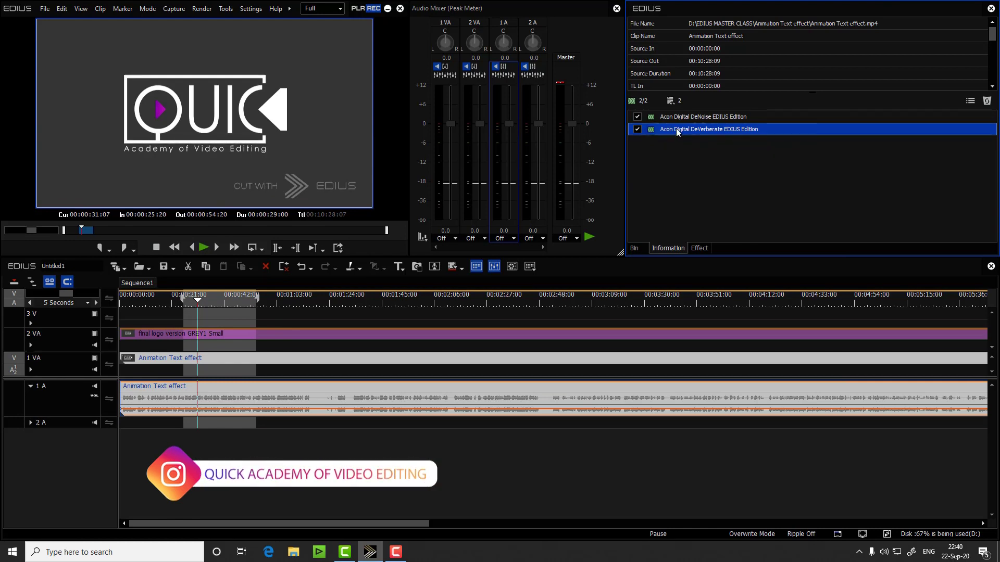
Change the Acon Digital DeVerberate filter's preset to Fix room reverb'medium and accept it
{"action": "double_click", "coordinate": [706, 130]}
{"action": "left_click", "coordinate": [791, 61]}
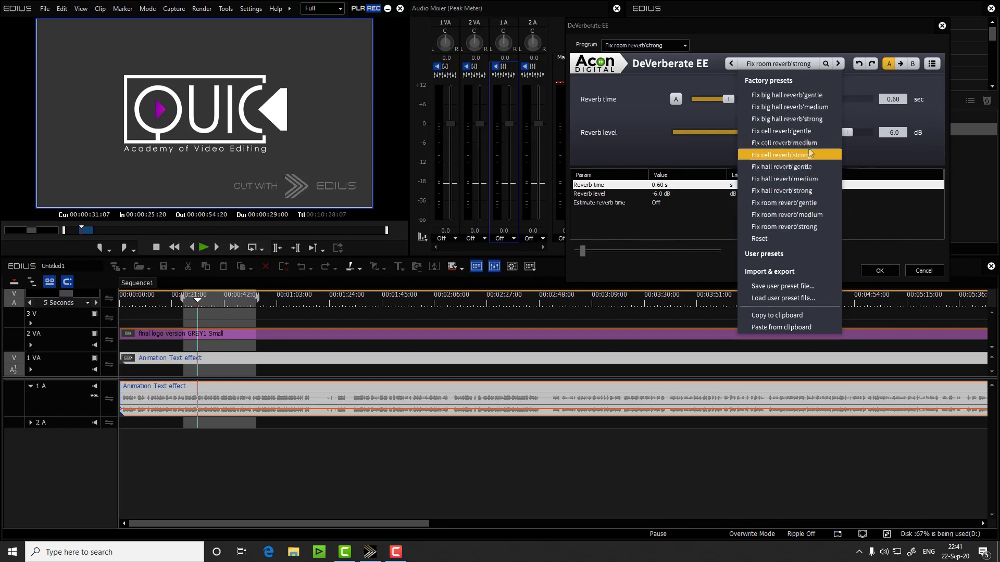
{"action": "left_click", "coordinate": [807, 217]}
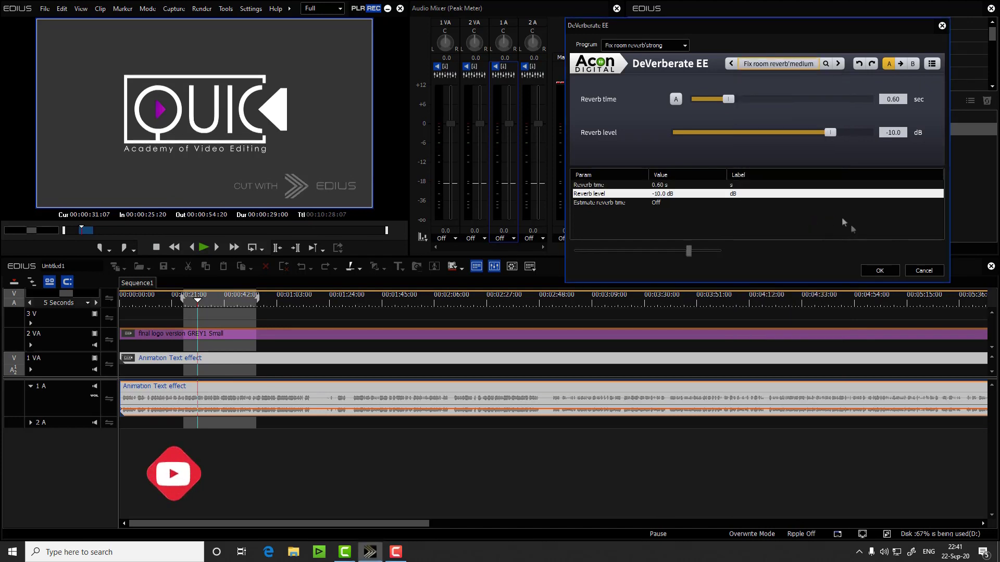
{"action": "left_click", "coordinate": [878, 271]}
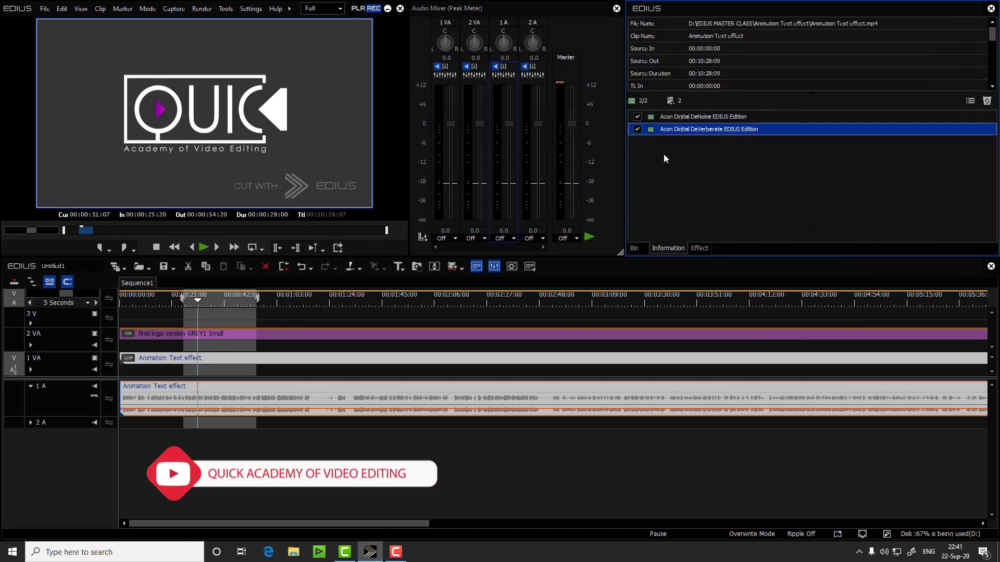
Switch off the DeVerberate filter and play the marked section from its In point, toggling the DeNoise filter off and on to compare
{"action": "left_click", "coordinate": [638, 130]}
{"action": "left_click", "coordinate": [184, 301]}
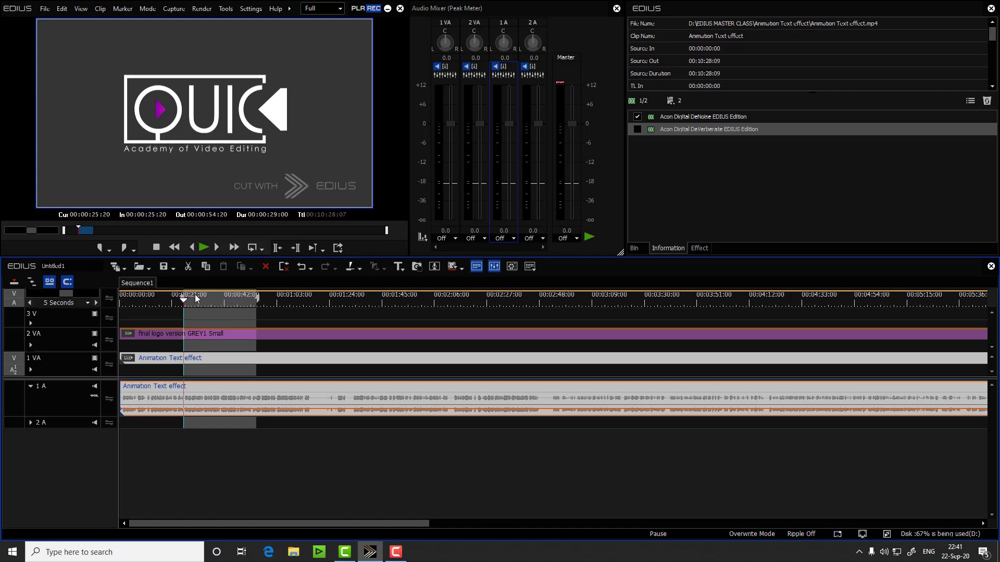
{"action": "left_click", "coordinate": [205, 247]}
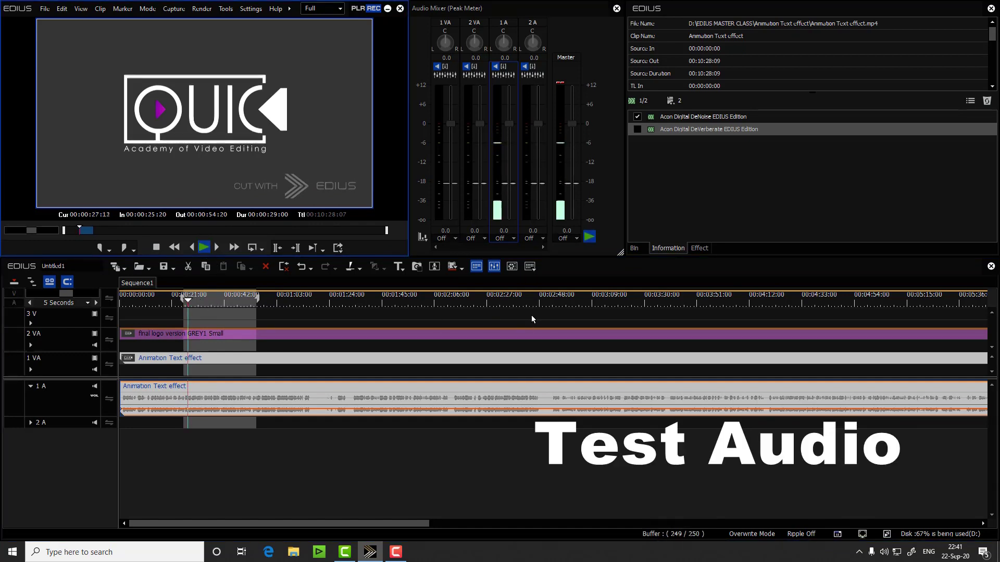
{"action": "left_click", "coordinate": [638, 118]}
{"action": "left_click", "coordinate": [637, 117]}
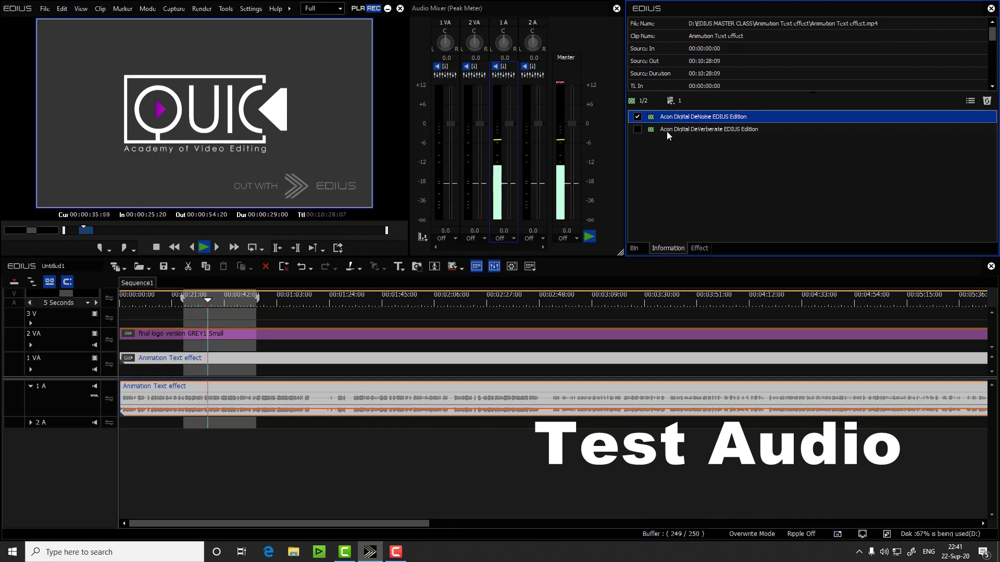
{"action": "key", "text": "space"}
Switch the DeVerberate filter back on and replay the marked section with the system volume at 100, toggling the filter off and on to compare
{"action": "left_click", "coordinate": [639, 130]}
{"action": "left_click", "coordinate": [637, 129]}
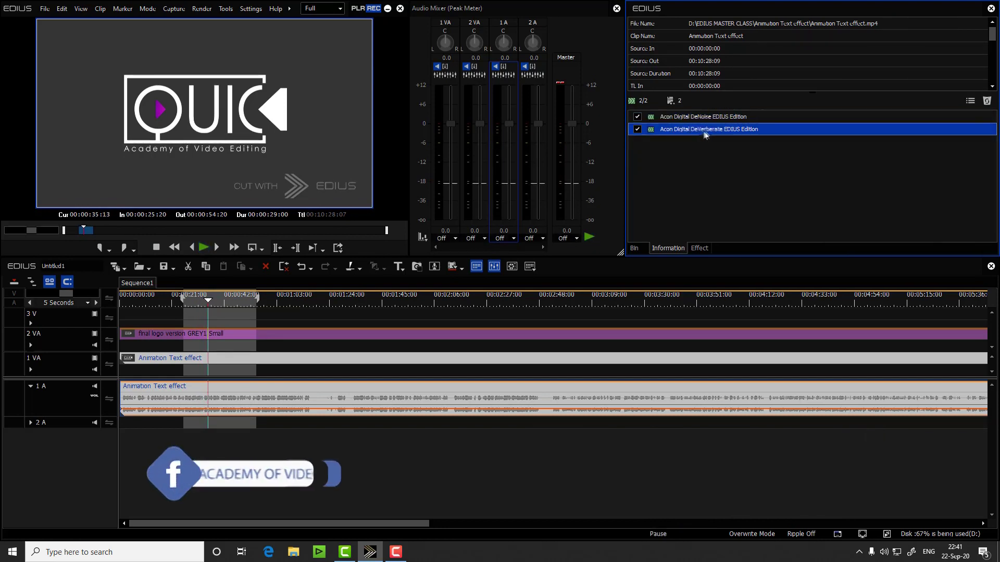
{"action": "left_click", "coordinate": [189, 302]}
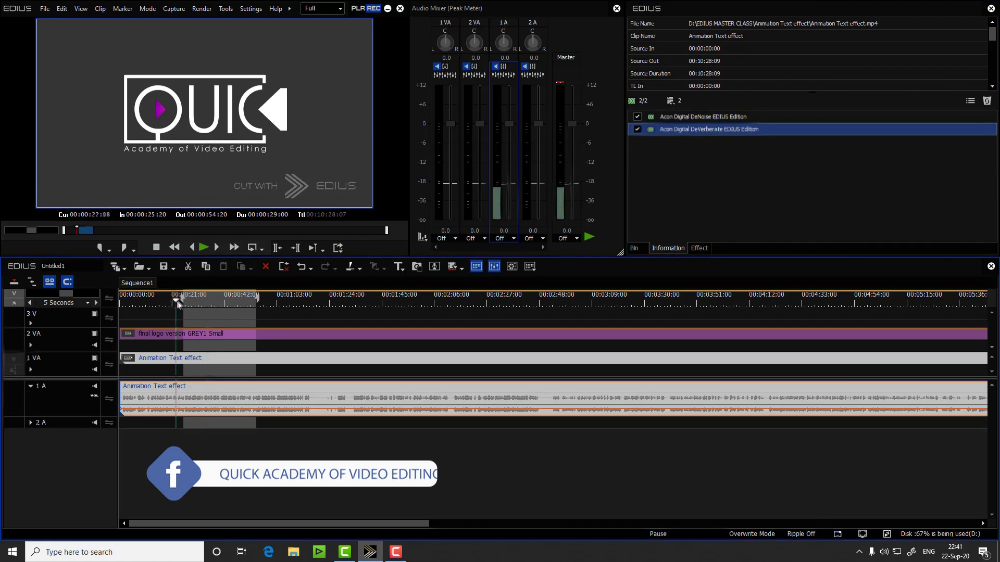
{"action": "key", "text": "space"}
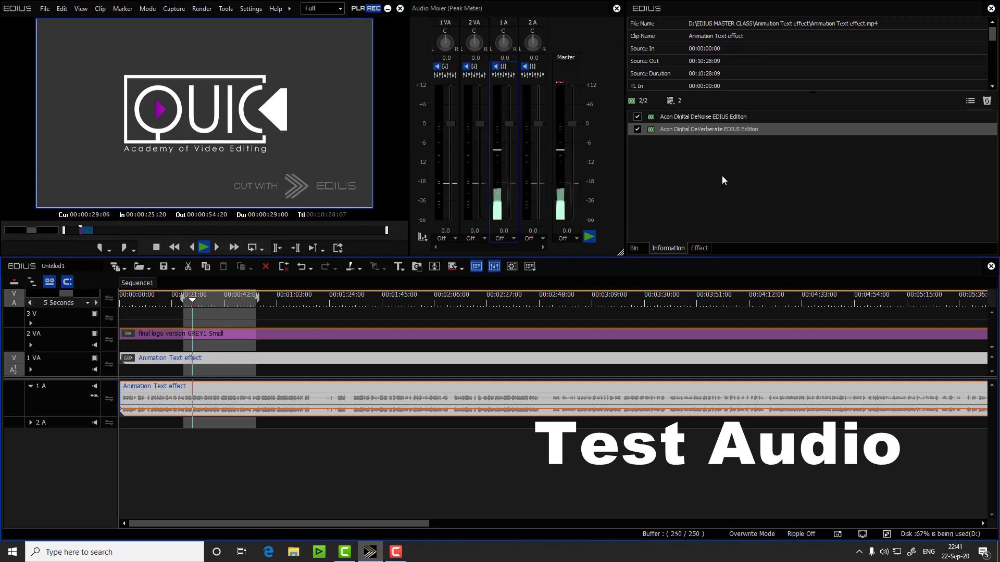
{"action": "key", "text": "XF86AudioRaiseVolume"}
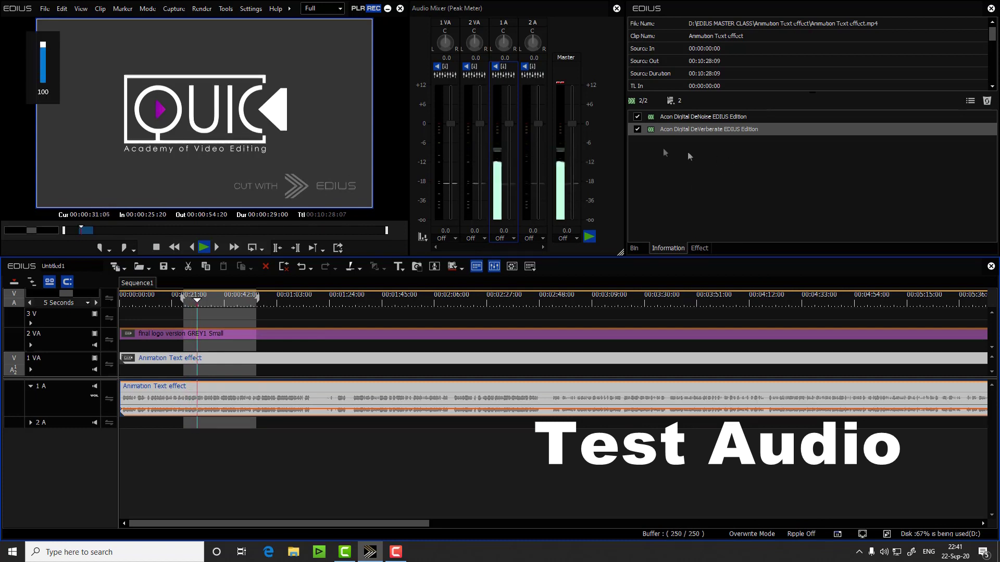
{"action": "left_click", "coordinate": [637, 129]}
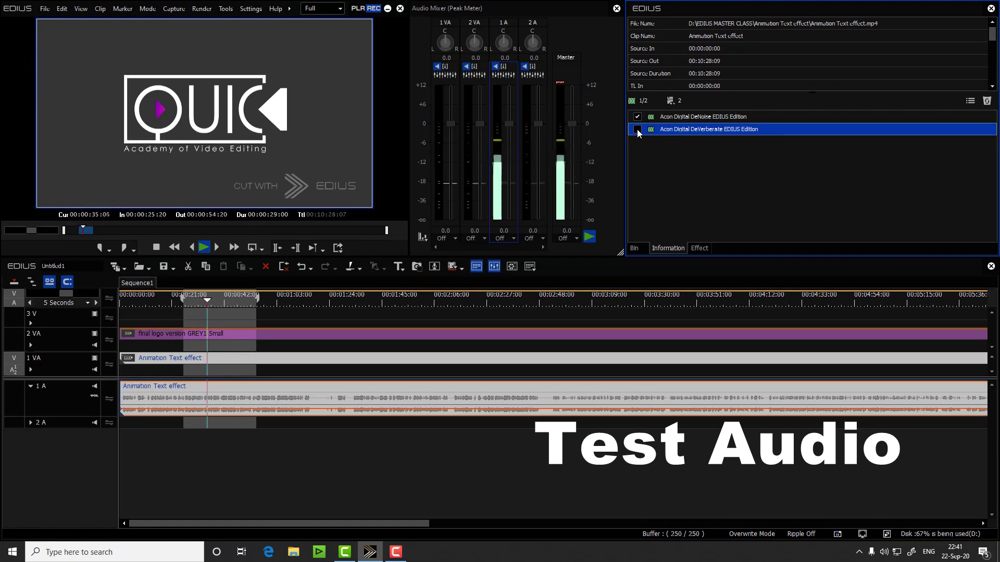
{"action": "left_click", "coordinate": [637, 130]}
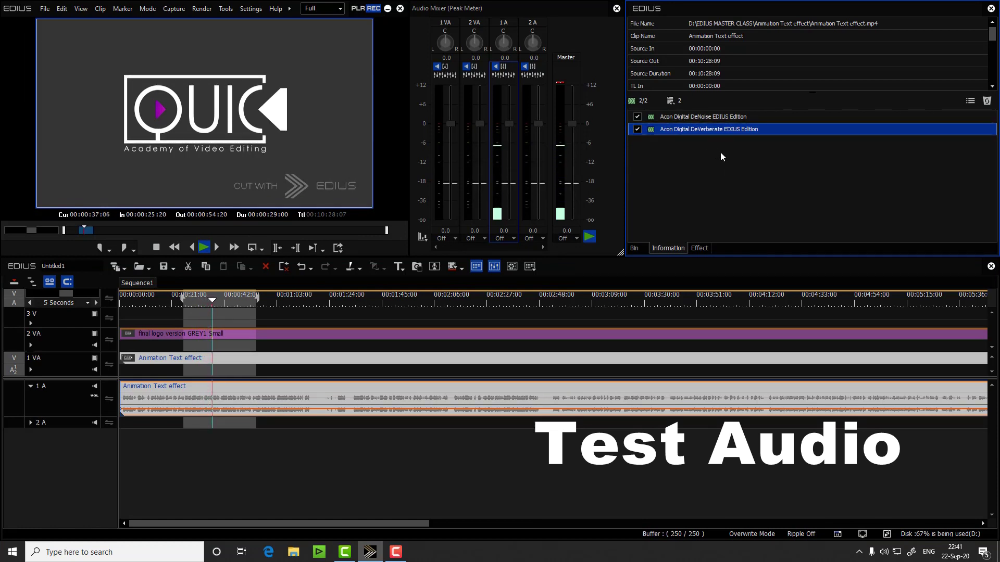
Review the DeVerberate EE presets in the effect library and the filter's preset list, then open the user preset file export and cancel it
{"action": "left_click", "coordinate": [696, 117]}
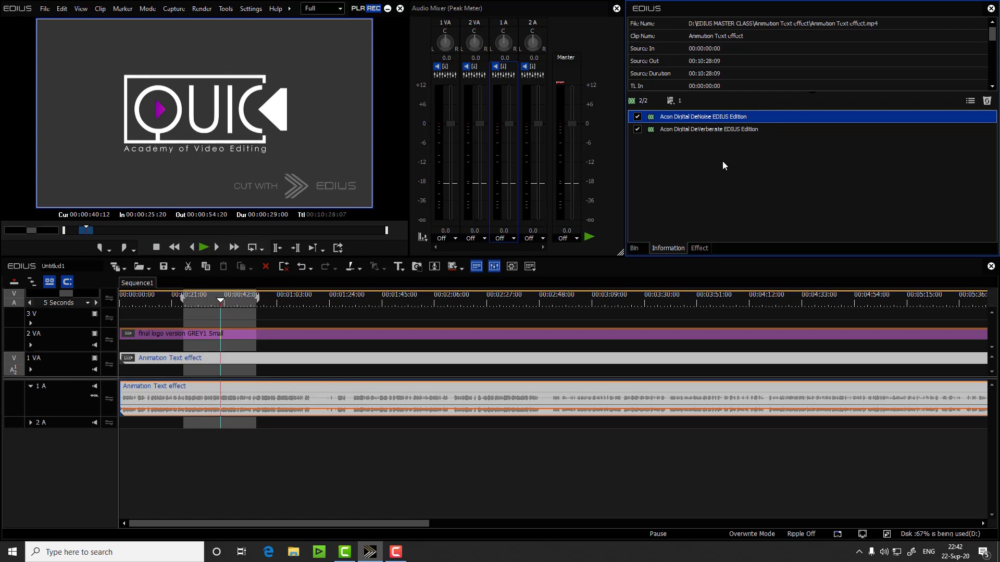
{"action": "left_click", "coordinate": [703, 248]}
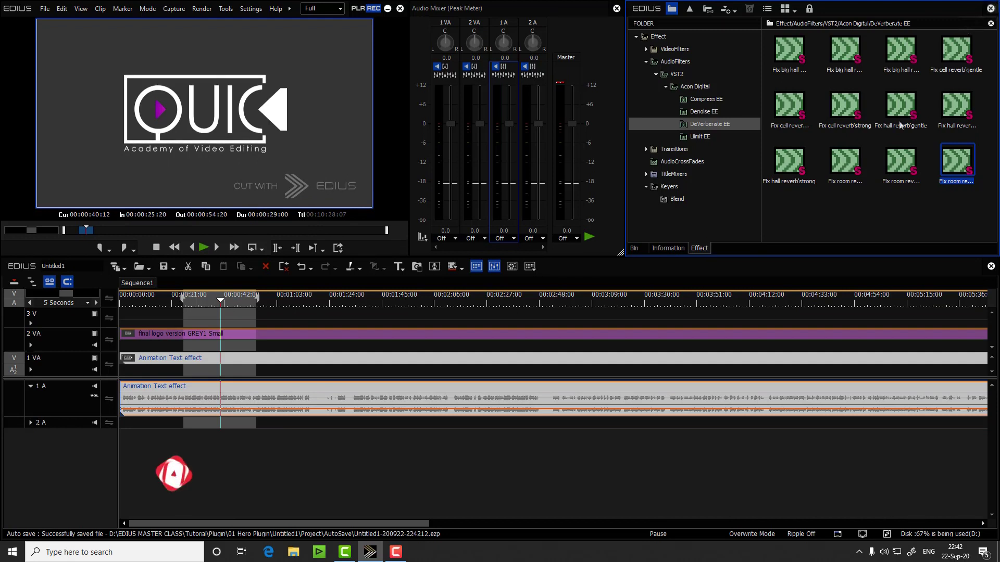
{"action": "left_click", "coordinate": [672, 248]}
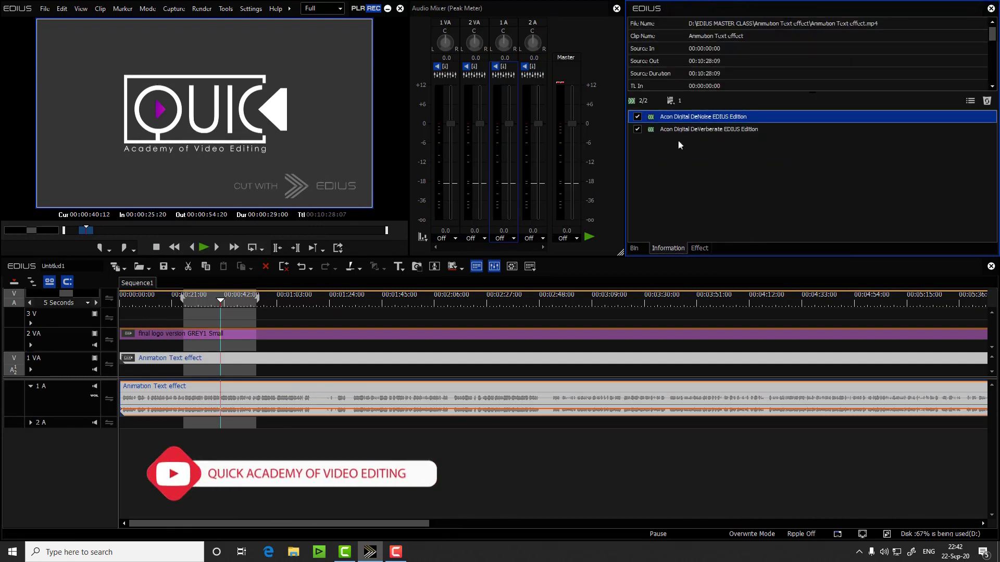
{"action": "double_click", "coordinate": [705, 130]}
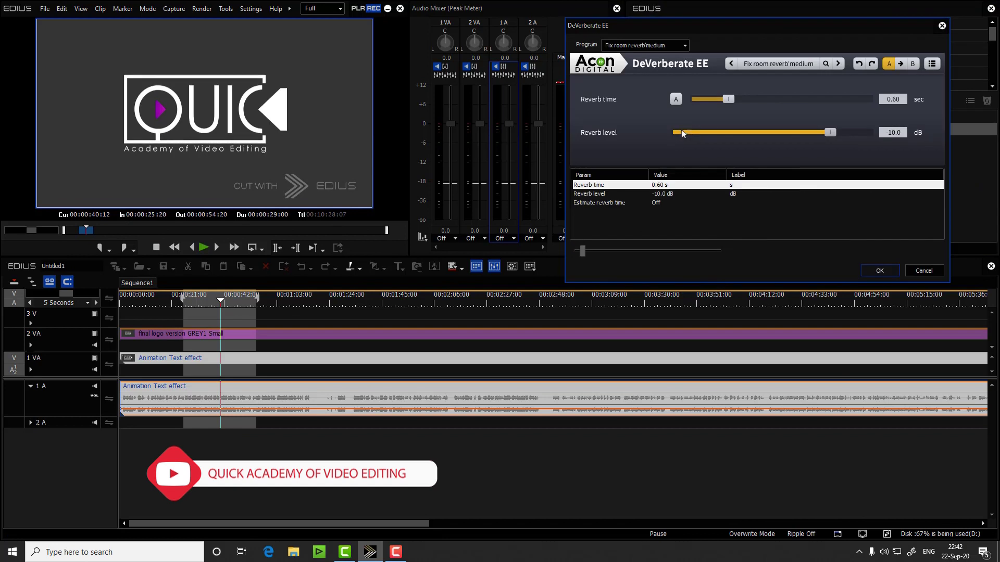
{"action": "left_click", "coordinate": [771, 63]}
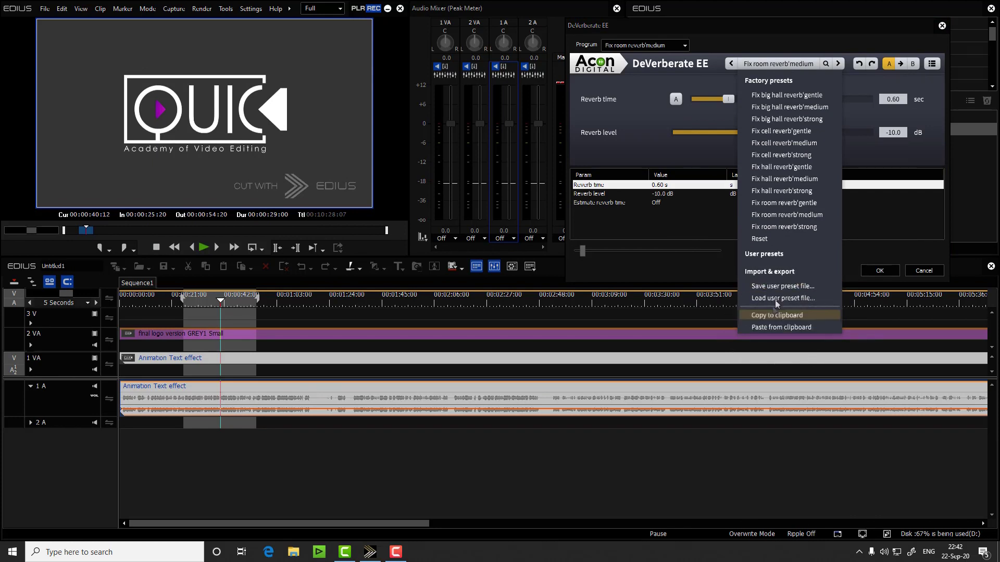
{"action": "left_click", "coordinate": [699, 162]}
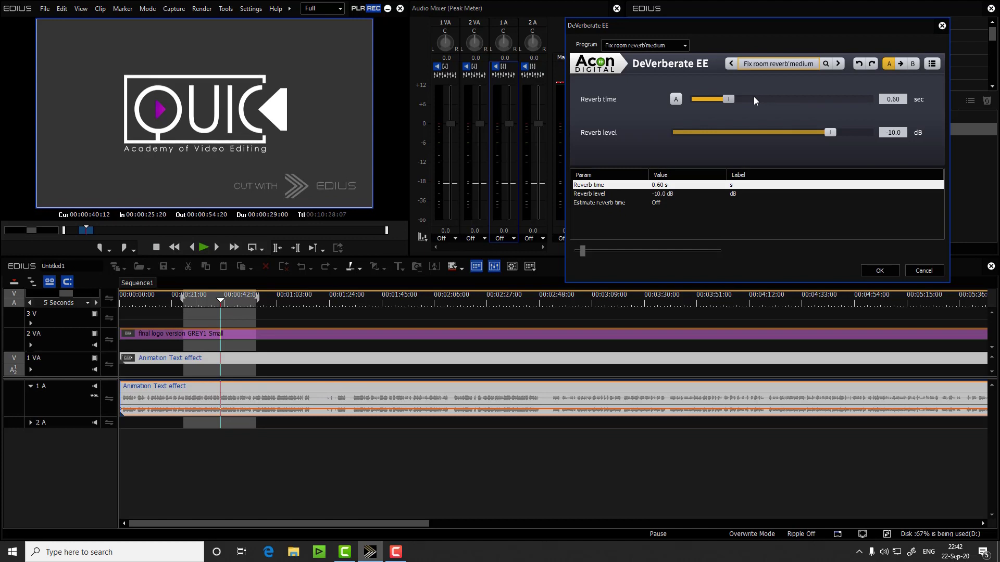
{"action": "left_click", "coordinate": [787, 64]}
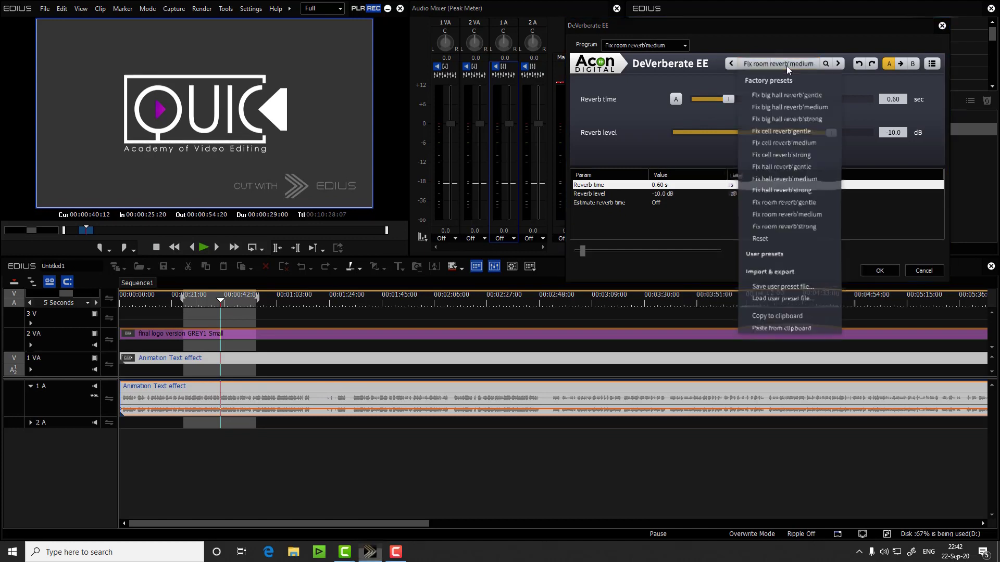
{"action": "left_click", "coordinate": [787, 287]}
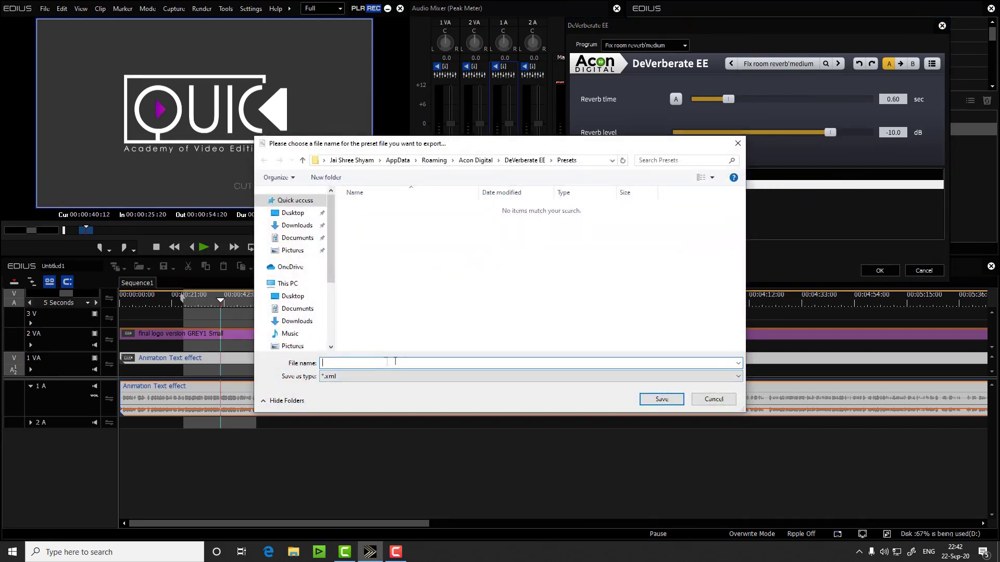
{"action": "left_click", "coordinate": [713, 399]}
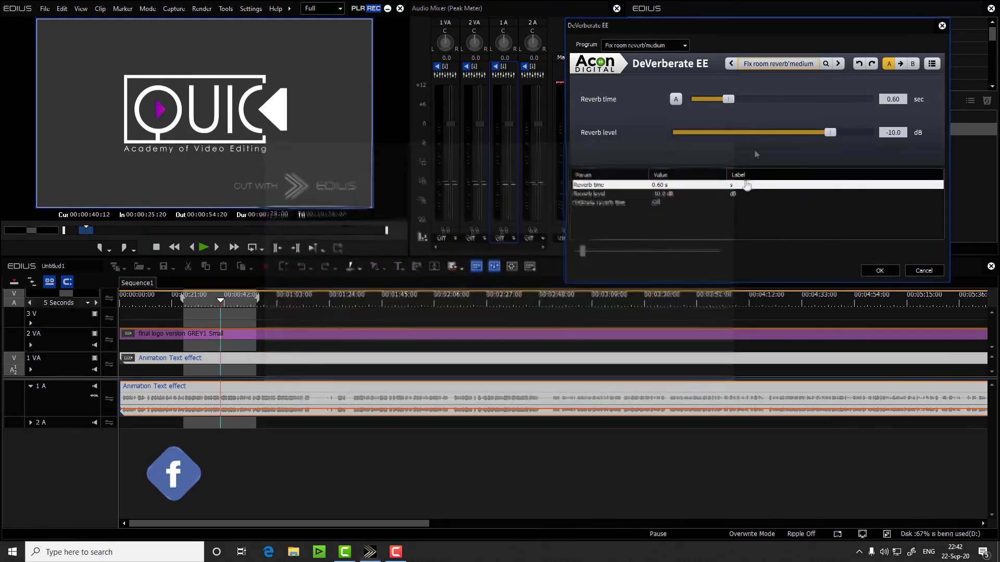
Review the preset list's clipboard options and accept the DeVerberate EE settings with a reverb time of 0.24 sec and a level of -10.0 dB
{"action": "left_click", "coordinate": [791, 58]}
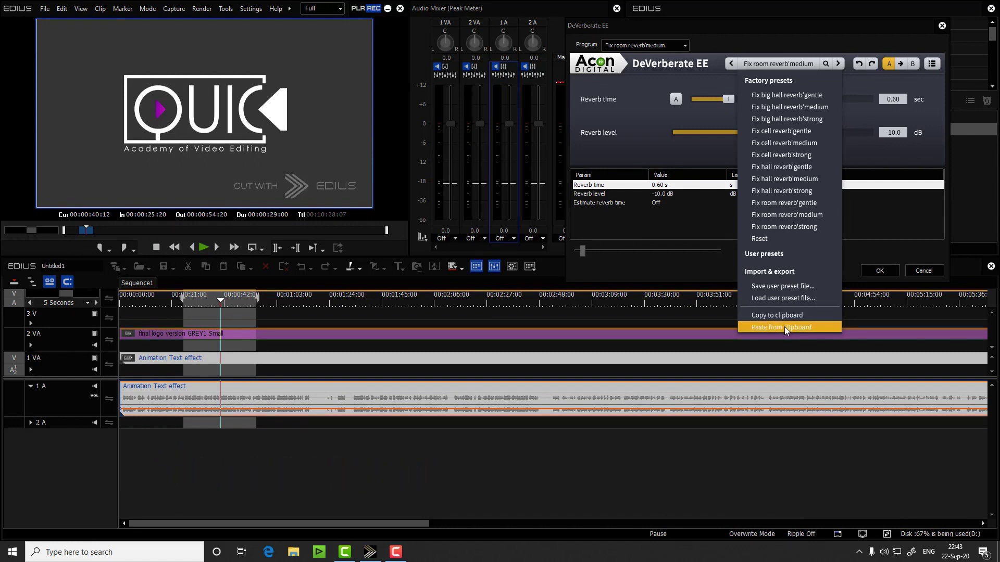
{"action": "left_click", "coordinate": [707, 218]}
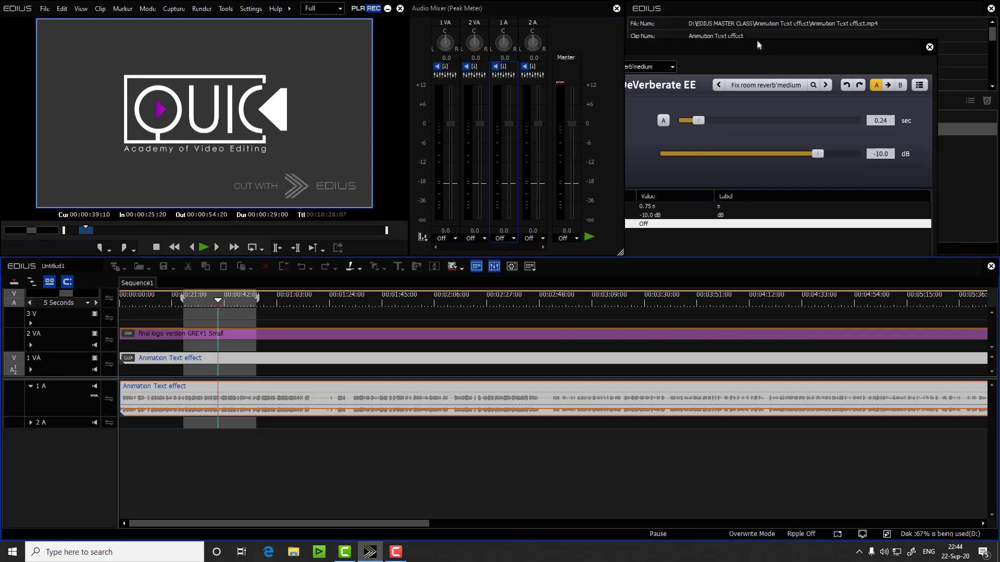
{"action": "left_click_drag", "start_coordinate": [757, 42], "coordinate": [520, 40]}
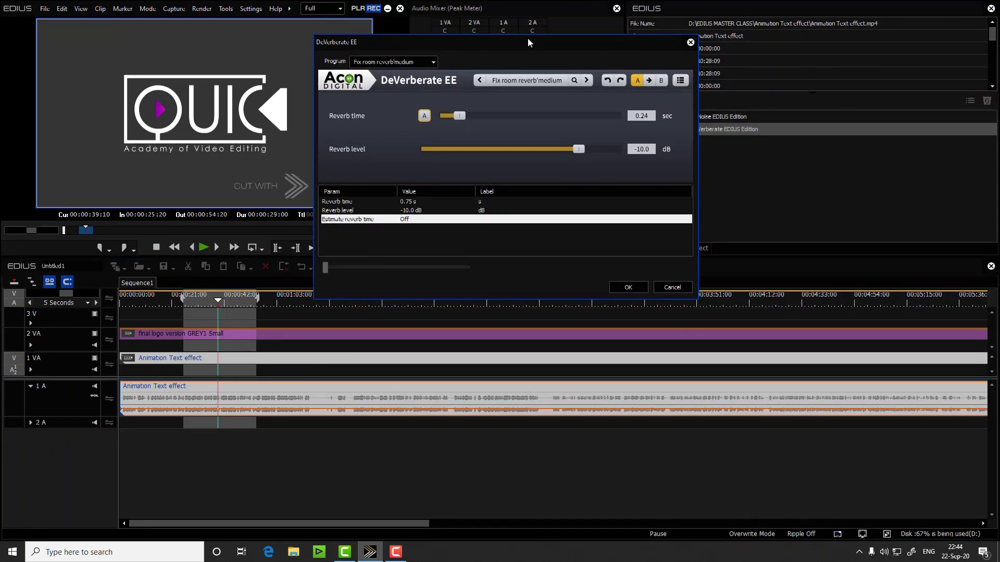
{"action": "left_click", "coordinate": [628, 287]}
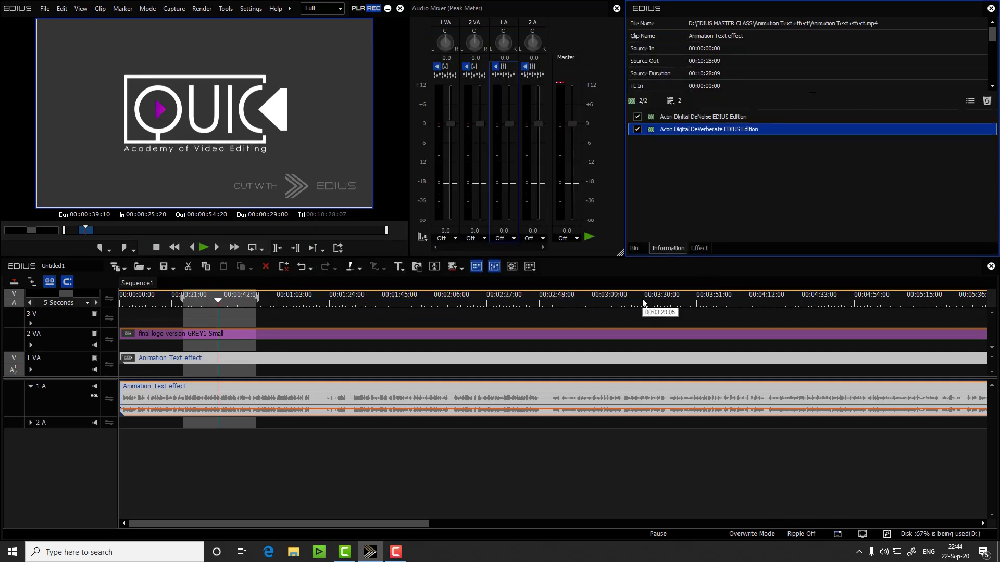
Browse the Transitions folders of the effect library, including the proDAD group
{"action": "left_click", "coordinate": [699, 249]}
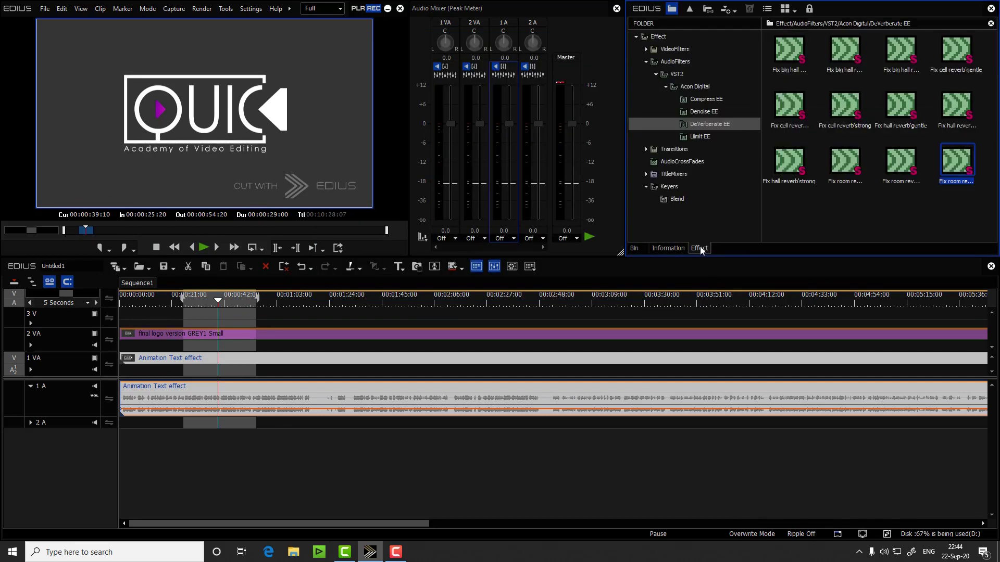
{"action": "left_click", "coordinate": [657, 75]}
{"action": "left_click", "coordinate": [647, 62]}
{"action": "double_click", "coordinate": [674, 74]}
{"action": "left_click_drag", "start_coordinate": [757, 86], "coordinate": [758, 136]}
{"action": "left_click", "coordinate": [95, 302]}
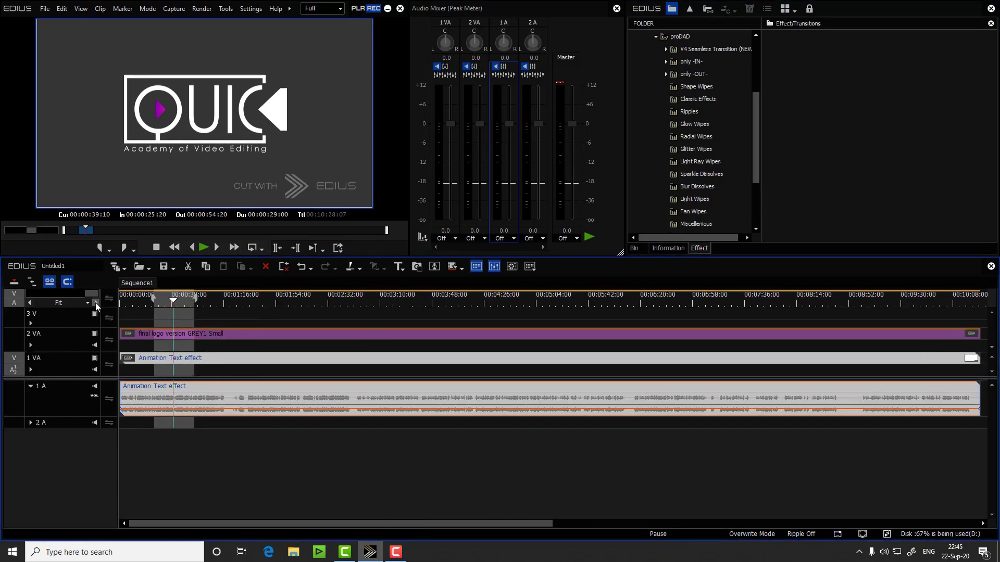